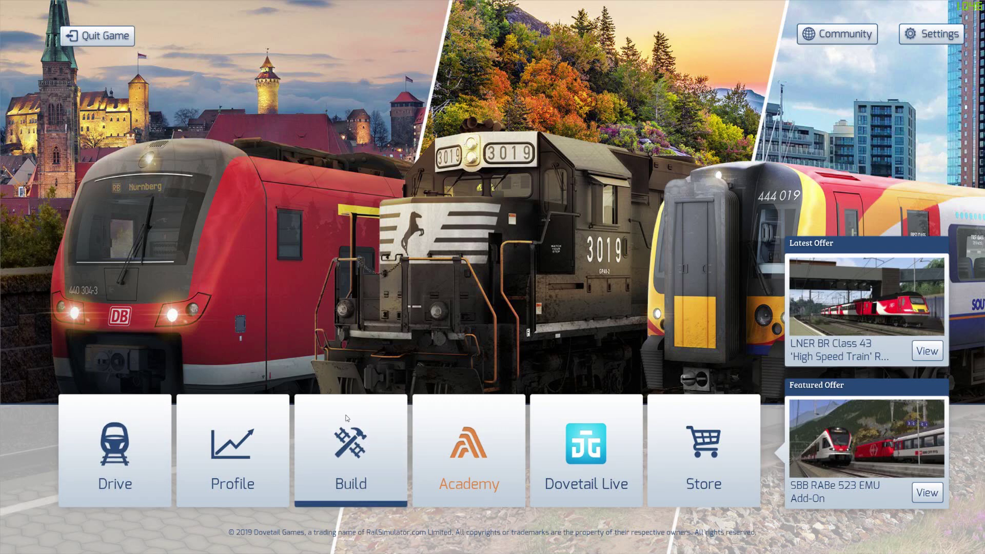
Create a new route named Tutorial using the first South Wales Coastal ground texture set
{"action": "left_click", "coordinate": [365, 444]}
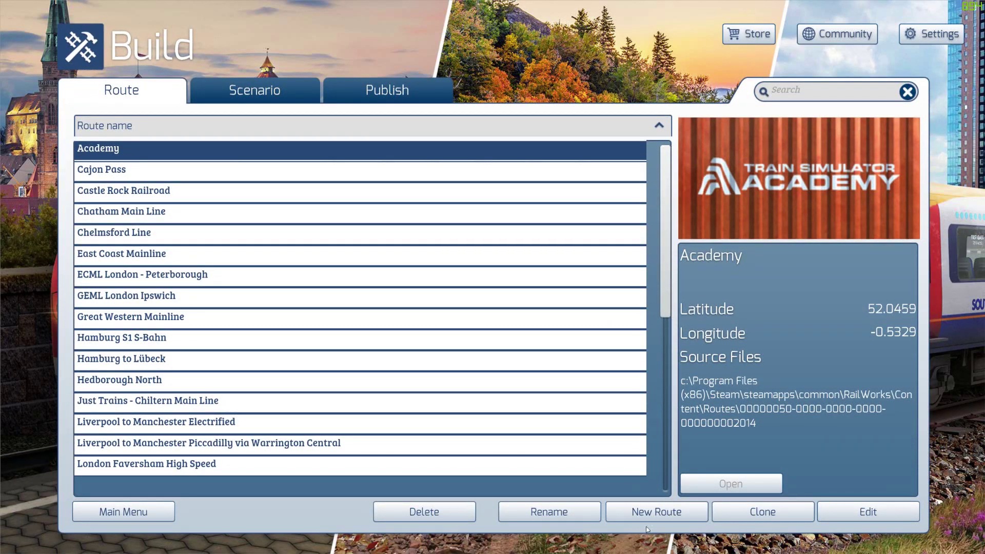
{"action": "left_click", "coordinate": [649, 510]}
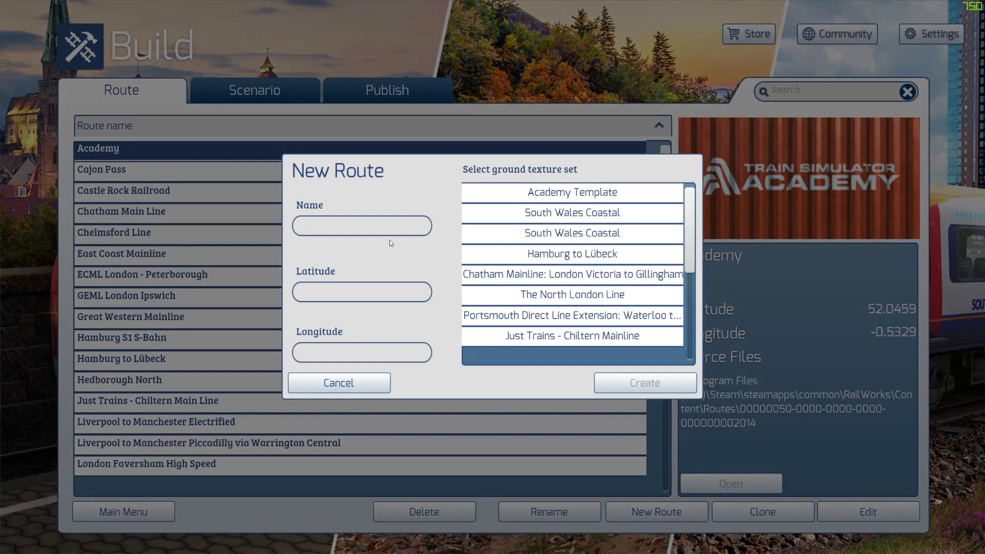
{"action": "left_click", "coordinate": [382, 233]}
{"action": "type", "text": "Tutorial"}
{"action": "left_click", "coordinate": [576, 214]}
{"action": "left_click", "coordinate": [573, 230]}
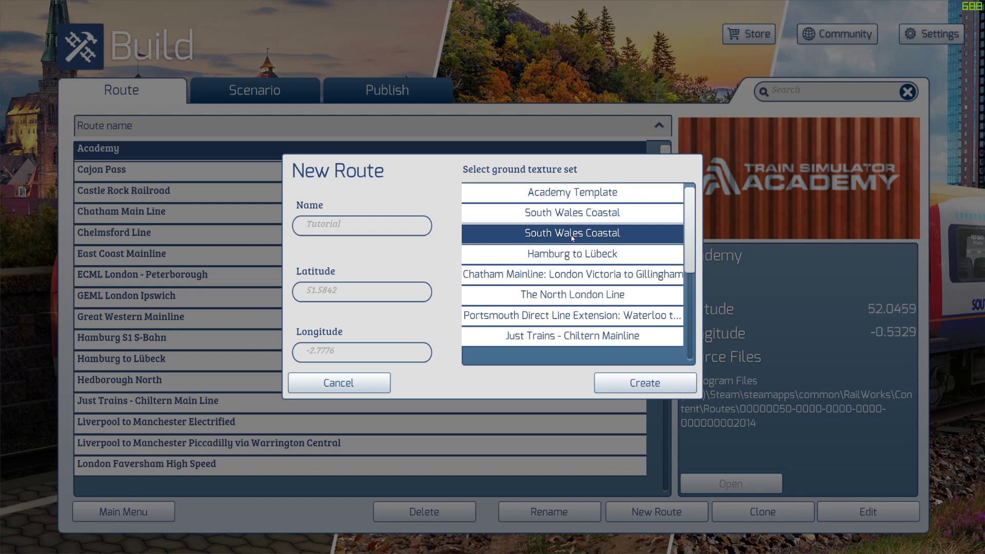
{"action": "left_click", "coordinate": [583, 216]}
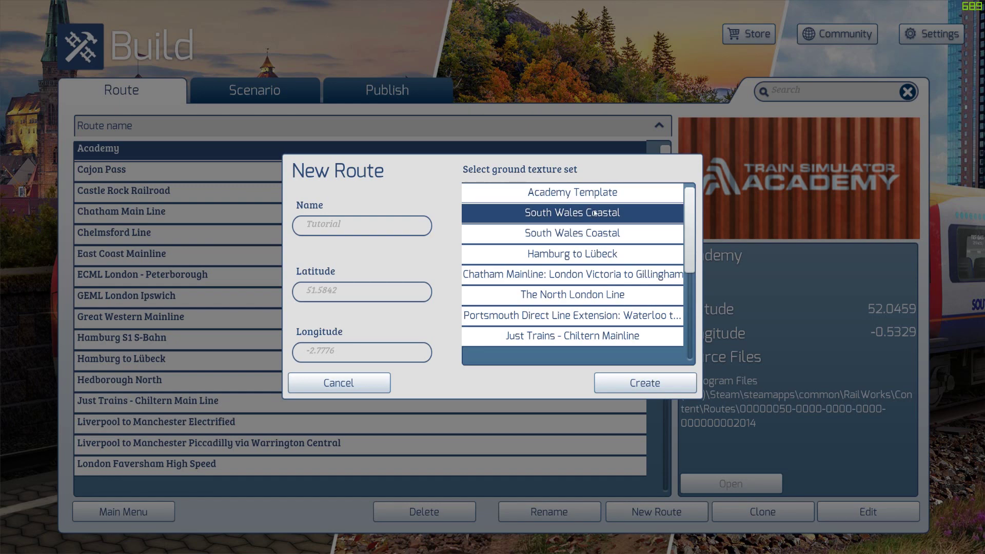
{"action": "left_click", "coordinate": [639, 392]}
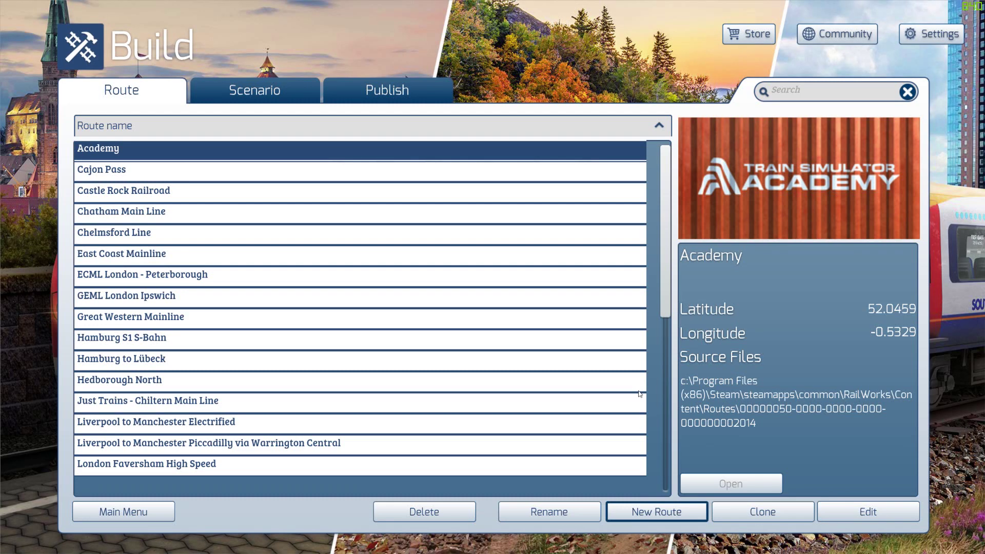
Find the Tutorial route in the route list and open it for editing
{"action": "scroll", "coordinate": [488, 400], "scroll_direction": "down", "scroll_amount": 7}
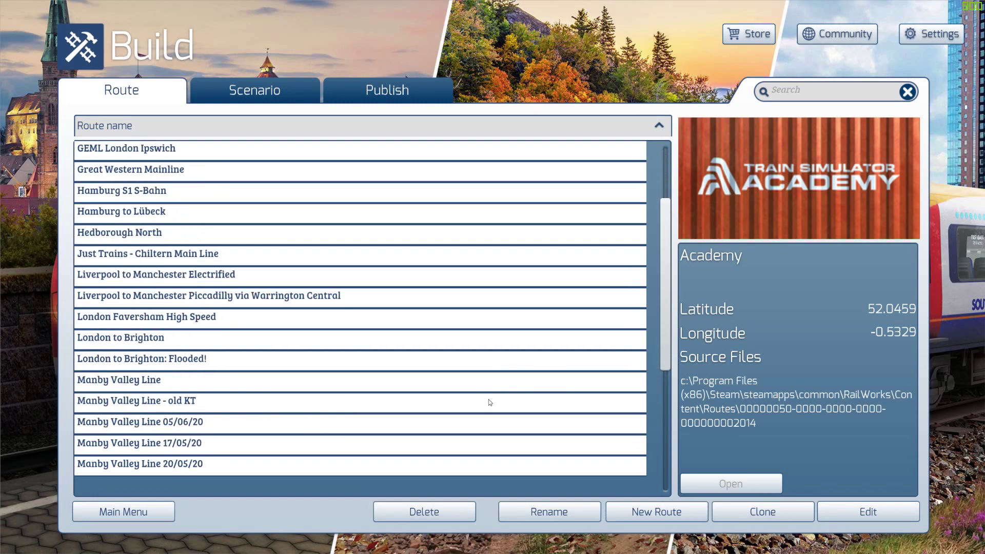
{"action": "scroll", "coordinate": [488, 402], "scroll_direction": "down", "scroll_amount": 1}
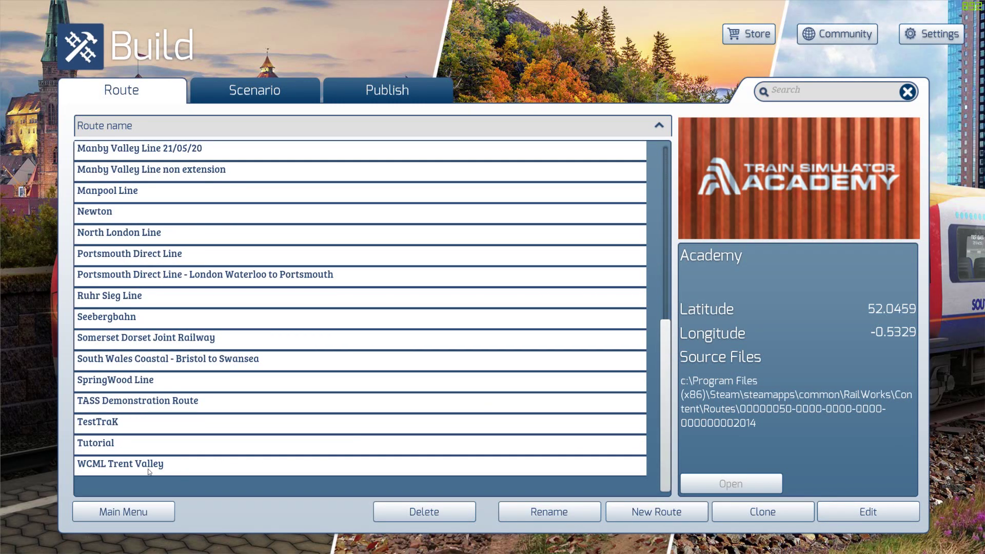
{"action": "scroll", "coordinate": [104, 354], "scroll_direction": "up", "scroll_amount": 4}
{"action": "scroll", "coordinate": [104, 354], "scroll_direction": "up", "scroll_amount": 3}
{"action": "scroll", "coordinate": [101, 351], "scroll_direction": "down", "scroll_amount": 6}
{"action": "left_click", "coordinate": [113, 451]}
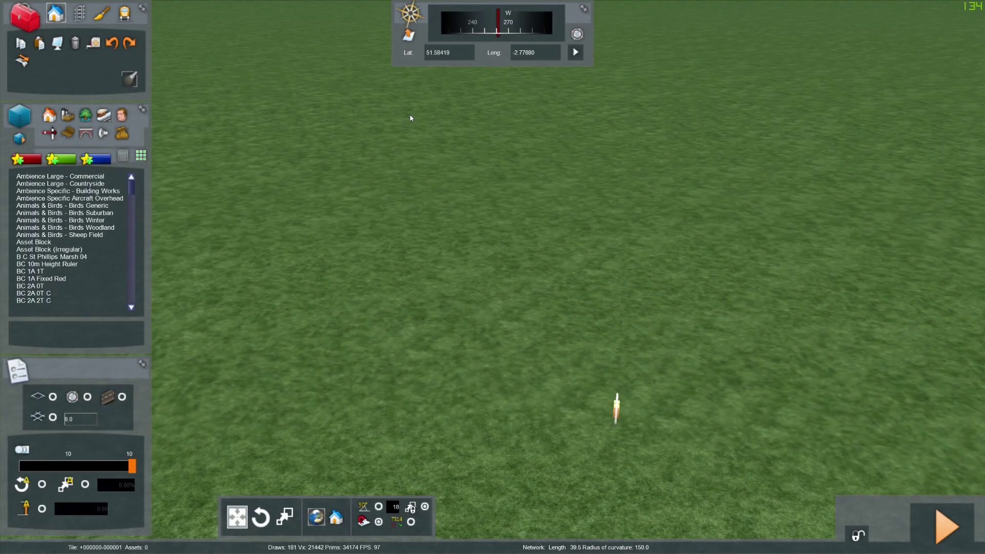
{"action": "right_click_drag", "start_coordinate": [168, 71], "coordinate": [523, 129]}
{"action": "key", "text": "Up"}
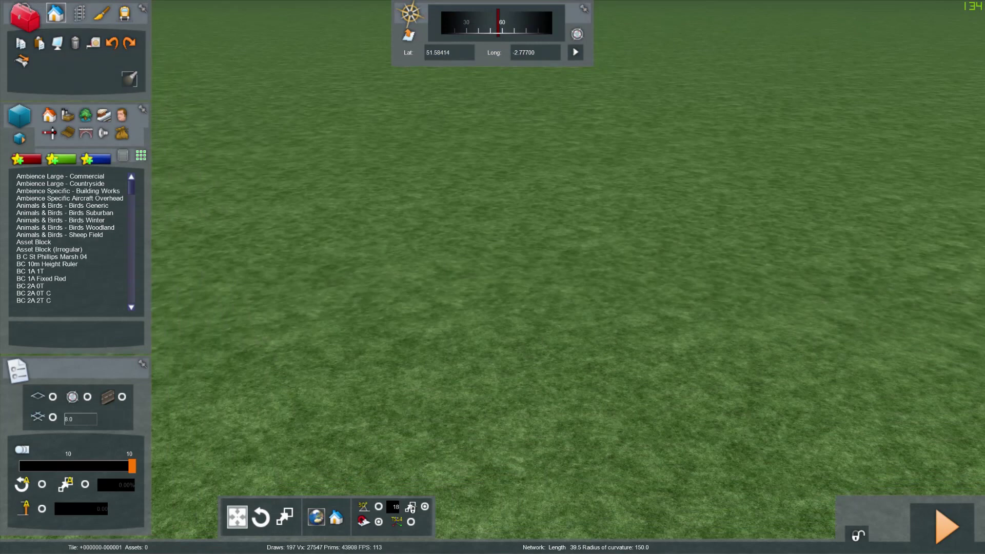
{"action": "key", "text": "Down"}
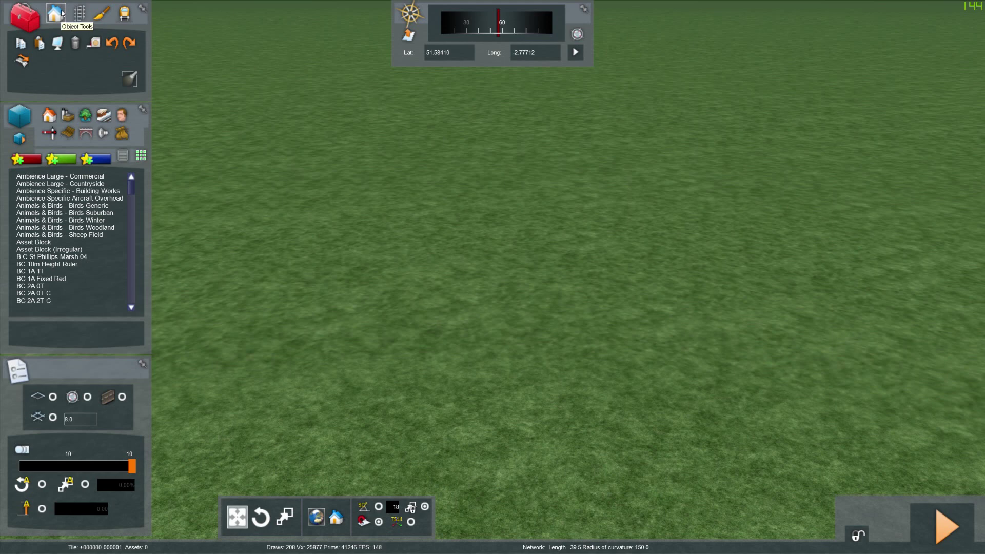
Enable the BrightonMainLine assets of provider RSC in the object set filter and disable them again
{"action": "left_click", "coordinate": [19, 140]}
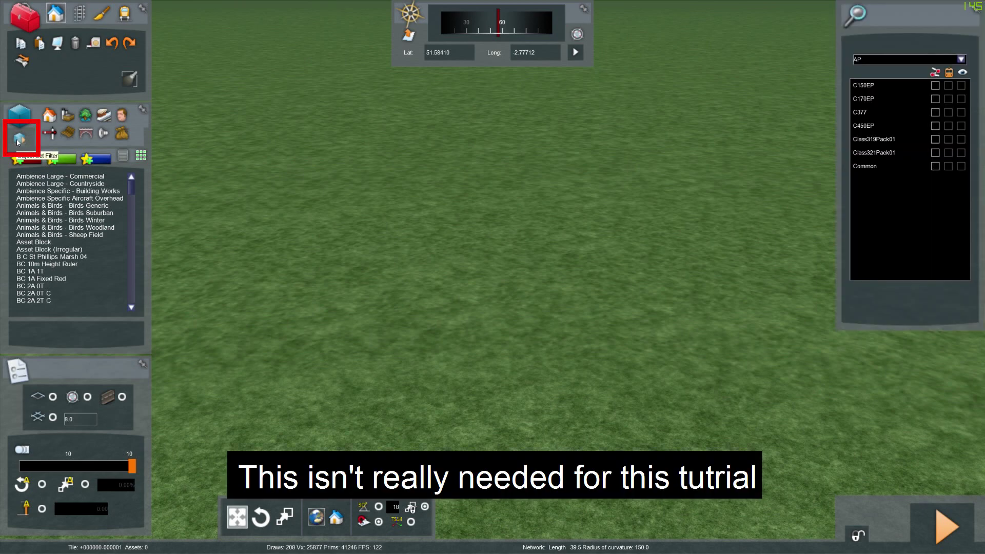
{"action": "left_click", "coordinate": [946, 59]}
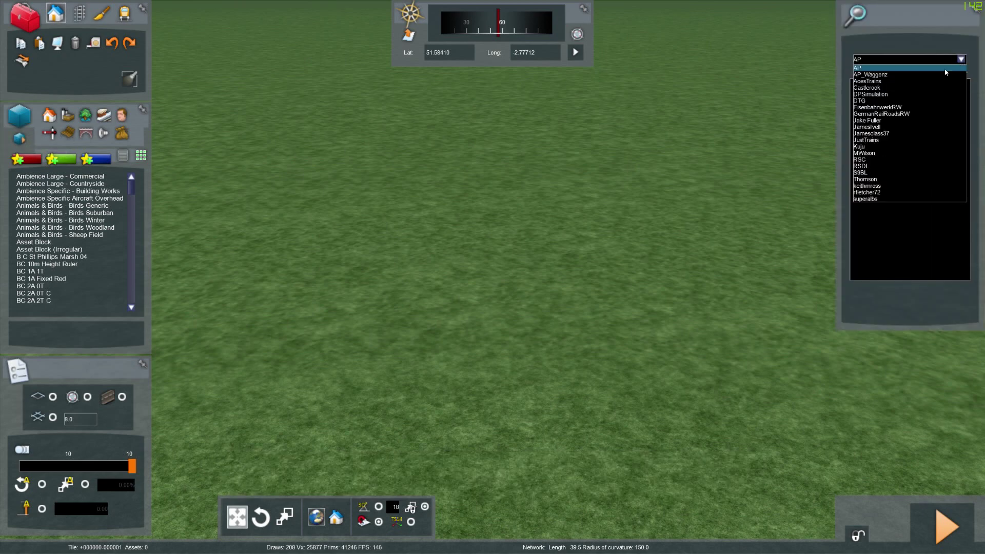
{"action": "left_click", "coordinate": [882, 160]}
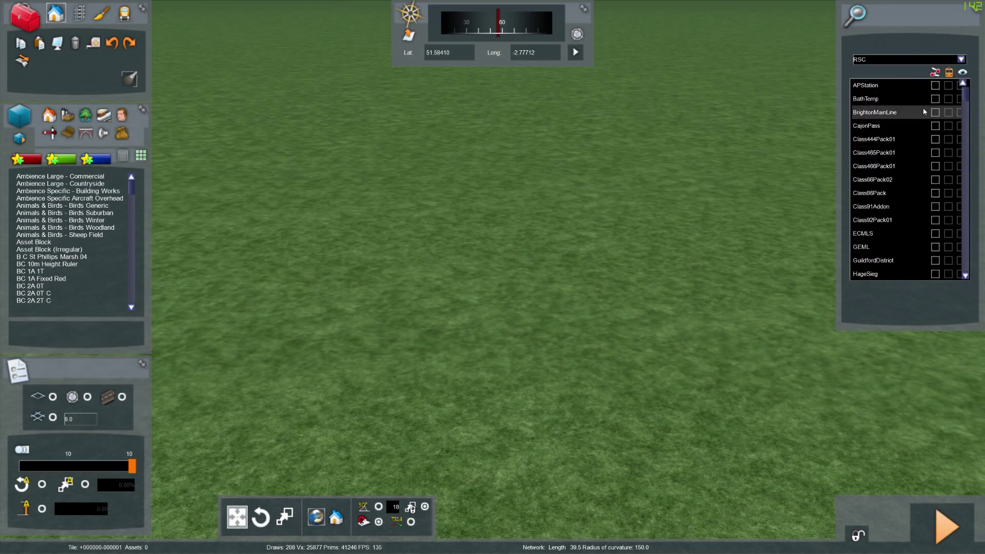
{"action": "left_click", "coordinate": [935, 114]}
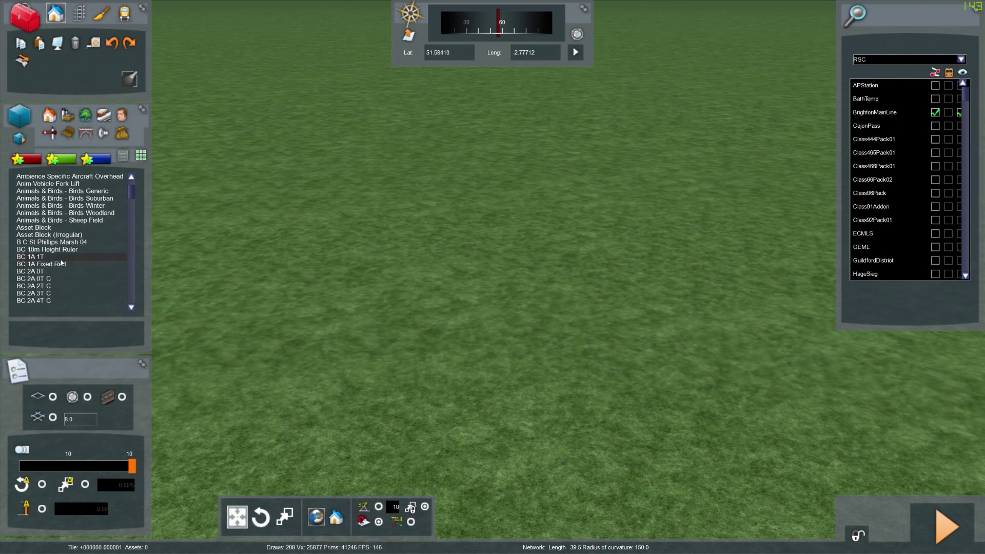
{"action": "left_click", "coordinate": [936, 112]}
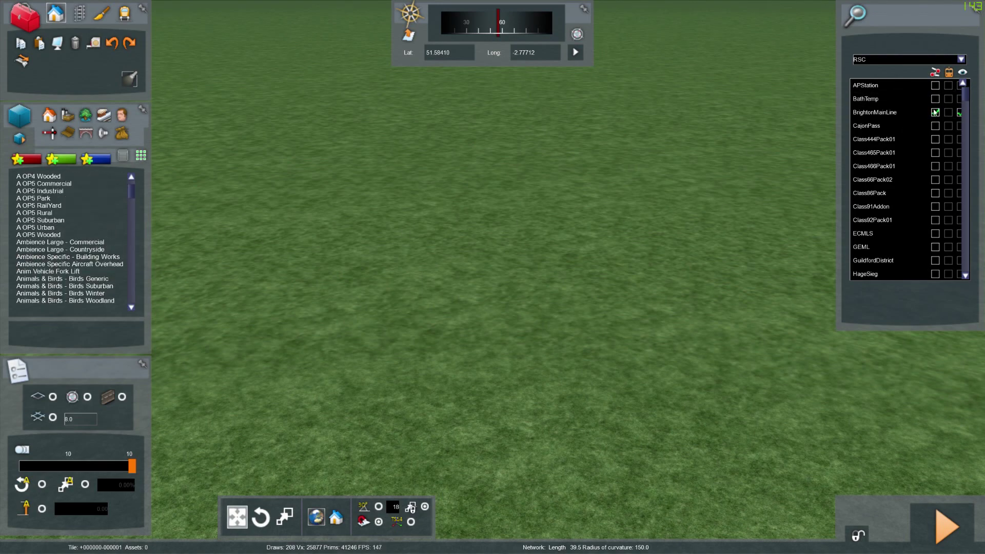
{"action": "left_click", "coordinate": [464, 371]}
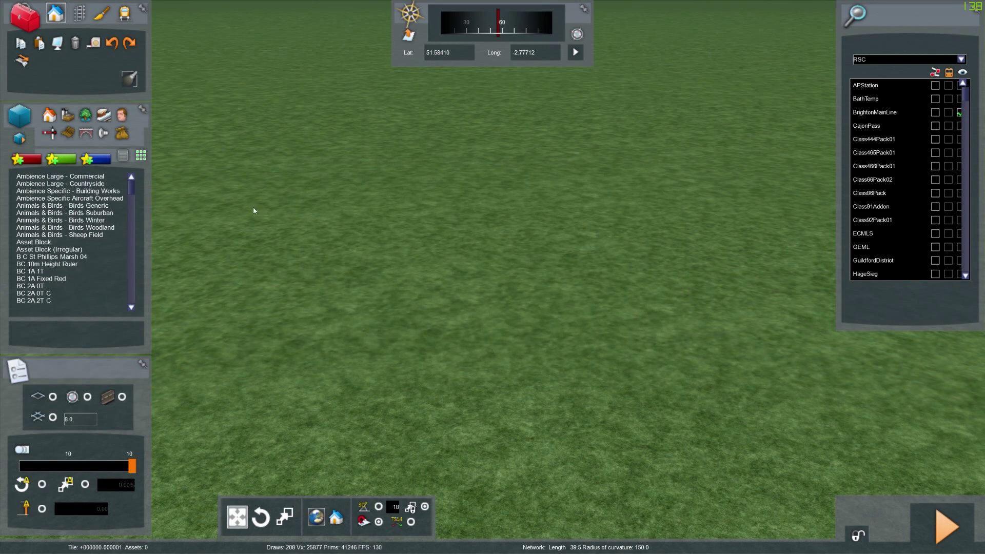
Lay a single section of Track Conc Clean about 14 m long on the grass, with the track count set to 1
{"action": "left_click", "coordinate": [79, 17]}
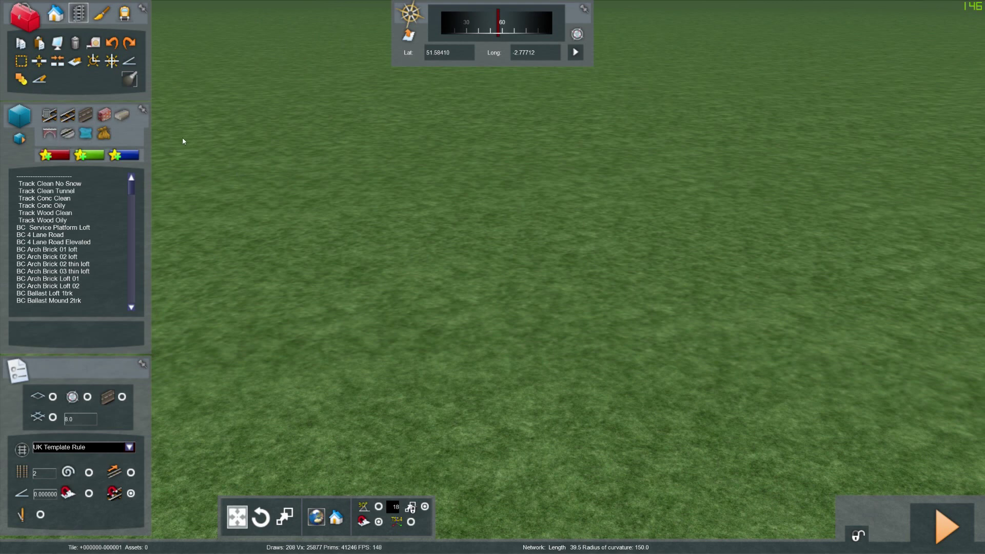
{"action": "left_click", "coordinate": [68, 119]}
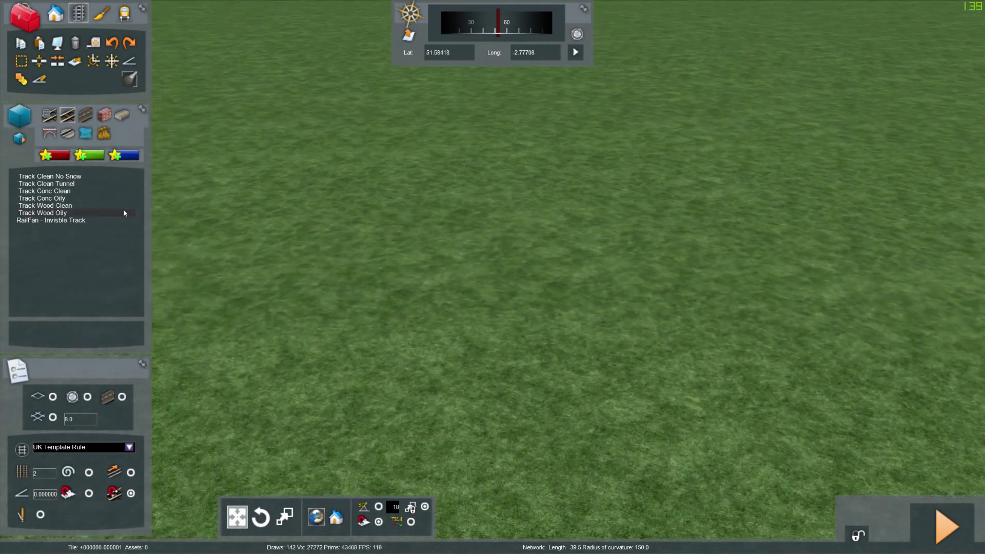
{"action": "left_click", "coordinate": [58, 192]}
{"action": "key", "text": "Left"}
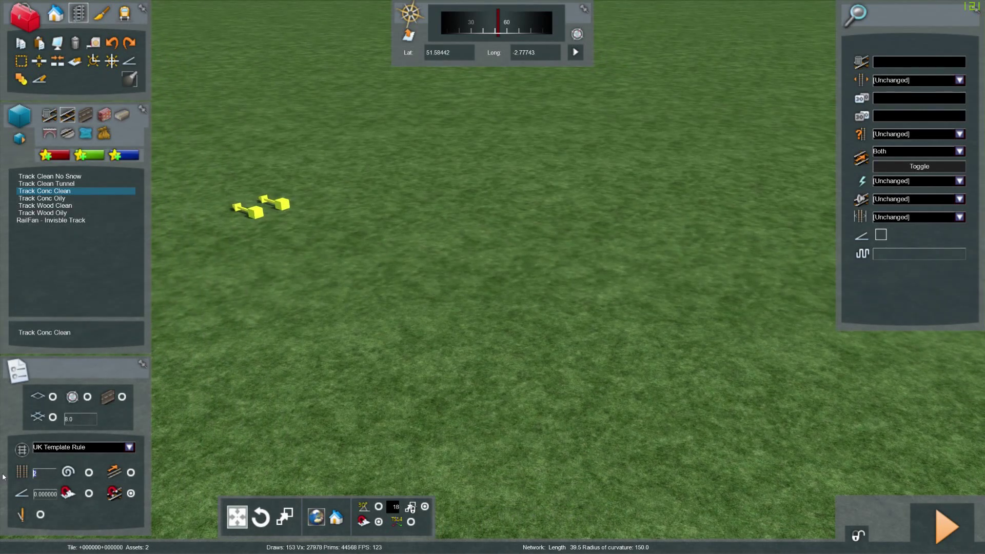
{"action": "left_click", "coordinate": [56, 184]}
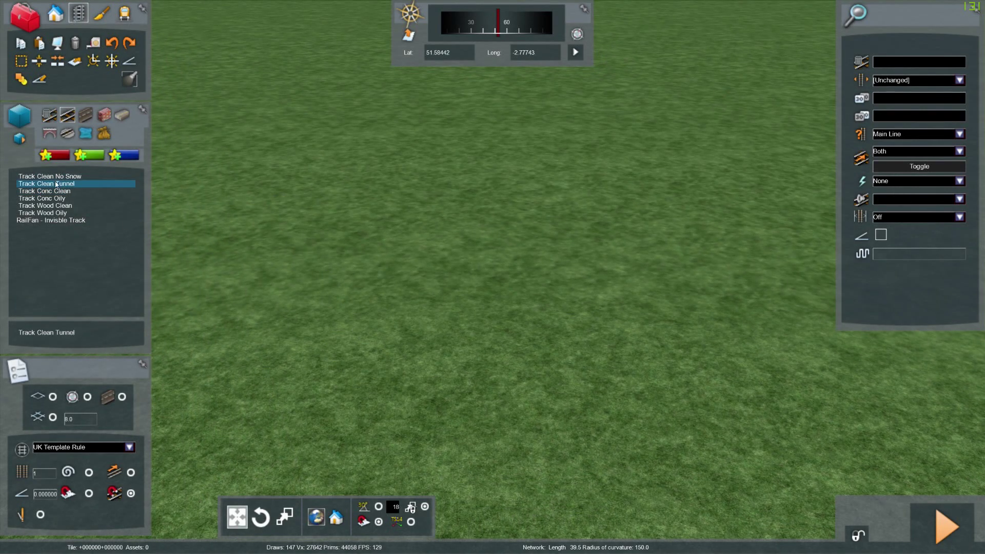
{"action": "left_click", "coordinate": [58, 191]}
{"action": "left_click", "coordinate": [402, 315]}
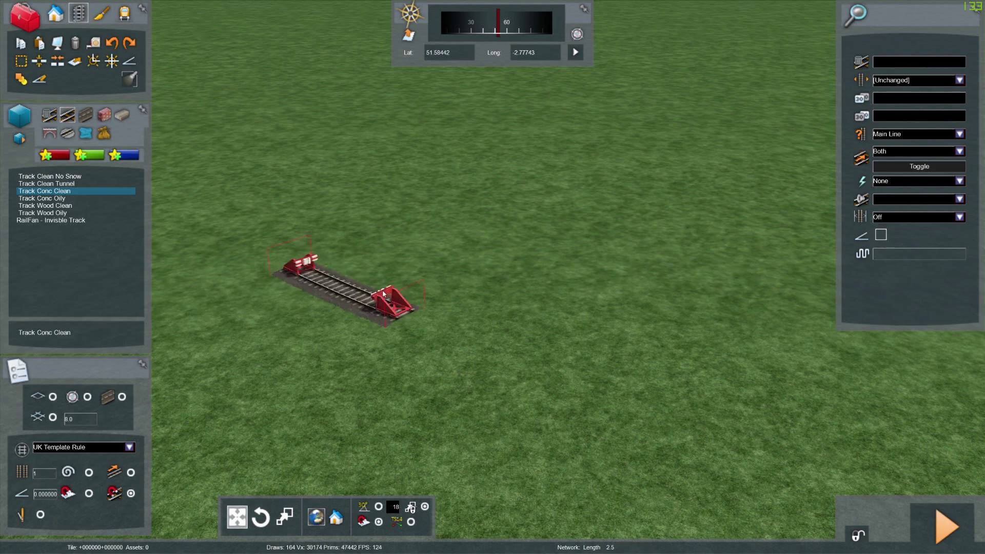
{"action": "right_click", "coordinate": [358, 290]}
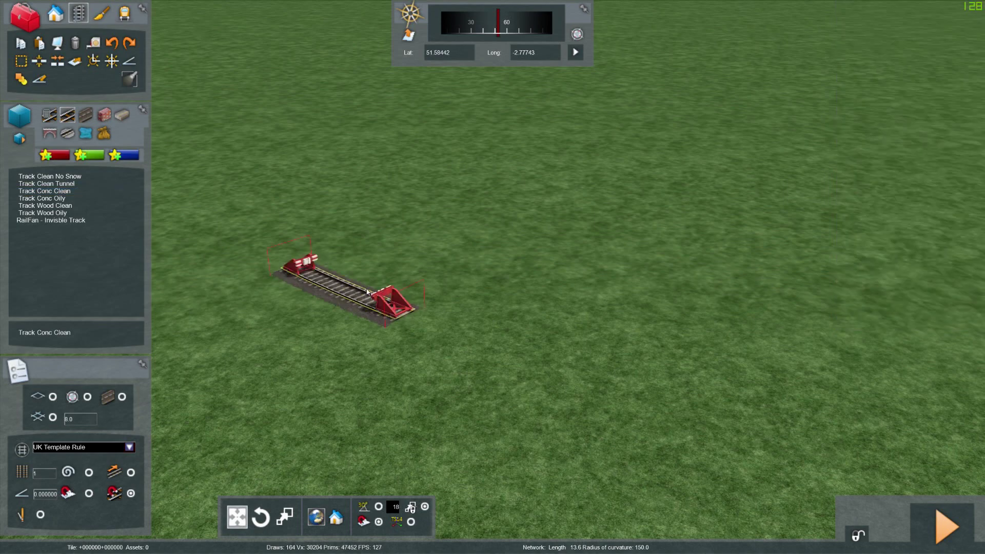
Select Track Conc Clean and set the number of parallel tracks, trying 10 before settling on 2
{"action": "left_click", "coordinate": [44, 477]}
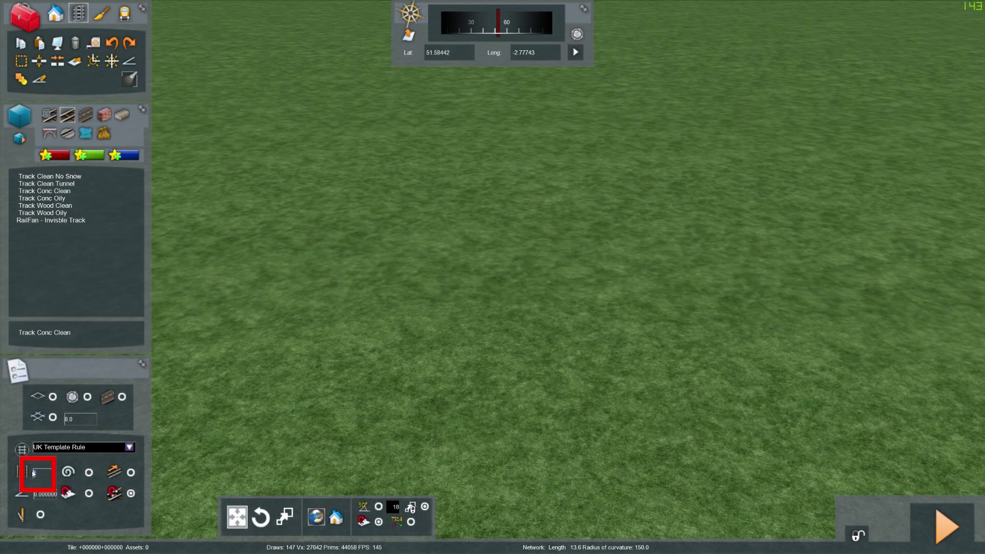
{"action": "type", "text": "2"}
{"action": "left_click", "coordinate": [72, 191]}
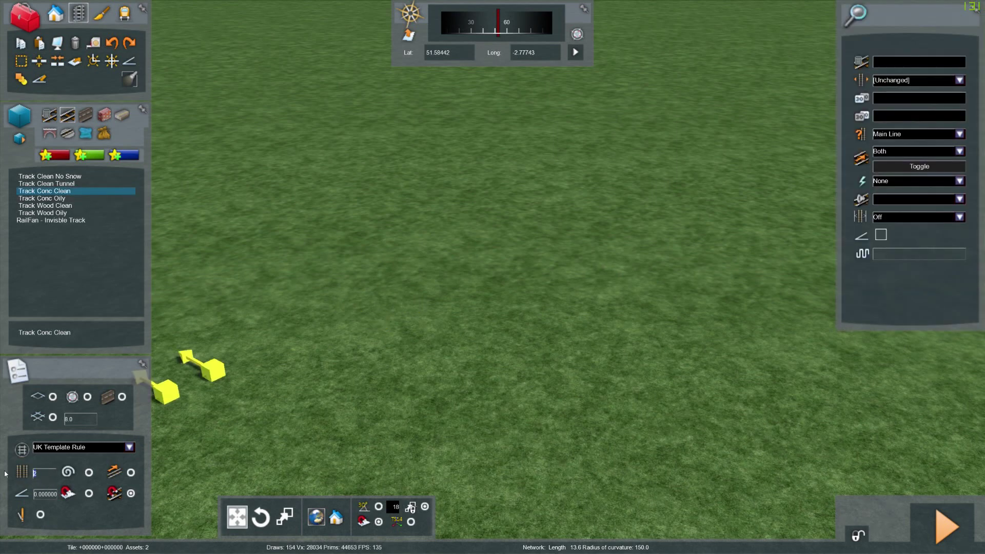
{"action": "key", "text": "BackSpace"}
{"action": "type", "text": "10"}
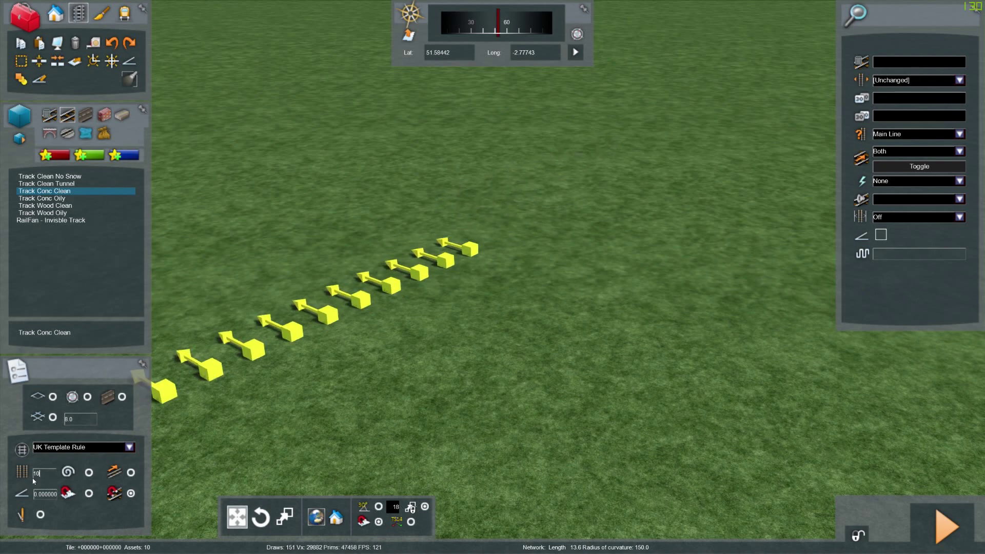
{"action": "key", "text": "BackSpace"}
{"action": "key", "text": "BackSpace"}
{"action": "type", "text": "2"}
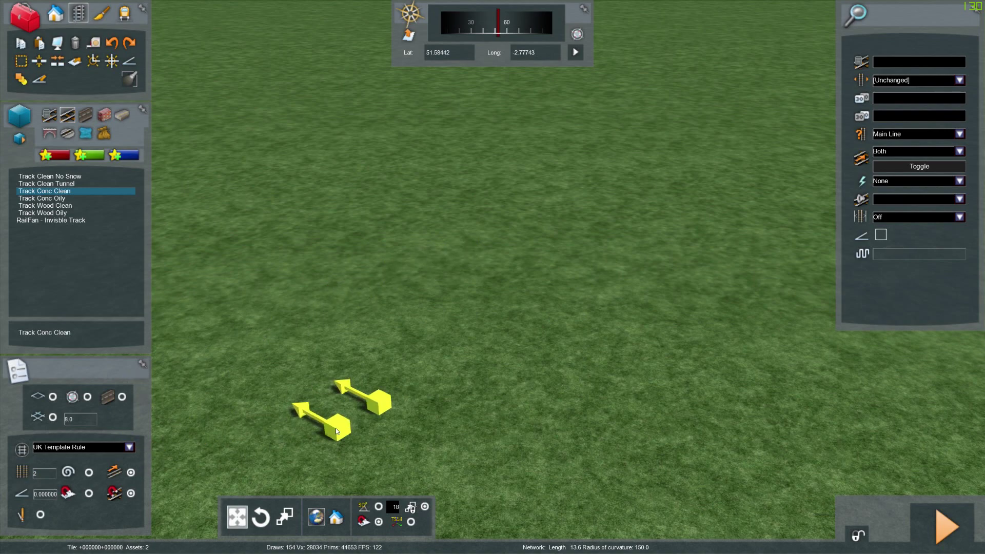
Lay a curved double-track stretch of Track Conc Clean across the grass
{"action": "left_click", "coordinate": [336, 431]}
{"action": "right_click_drag", "start_coordinate": [202, 221], "coordinate": [306, 226]}
{"action": "left_click", "coordinate": [306, 226]}
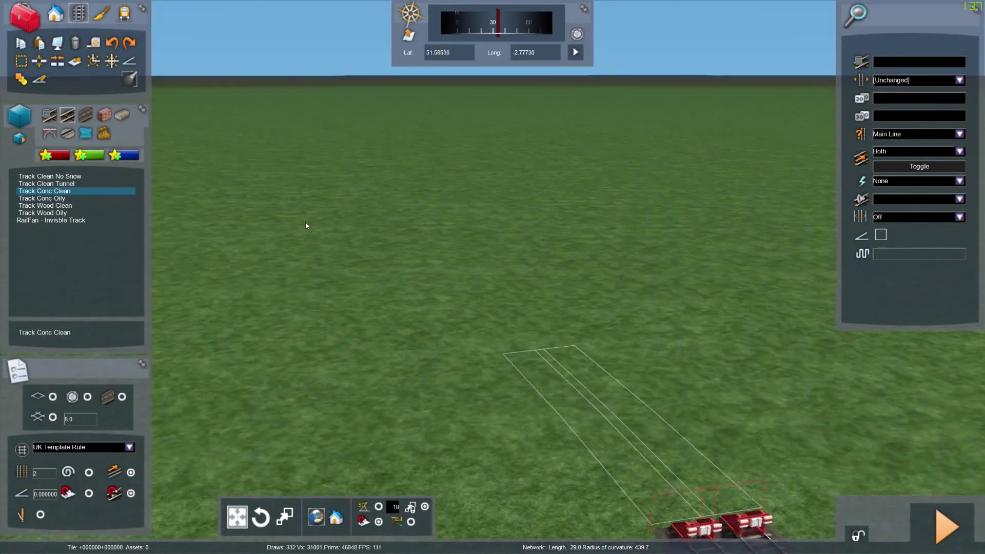
{"action": "mouse_move", "coordinate": [411, 226]}
{"action": "right_mouse_down"}
{"action": "mouse_move", "coordinate": [439, 272]}
{"action": "mouse_move", "coordinate": [418, 241]}
{"action": "right_mouse_up"}
{"action": "right_click", "coordinate": [418, 241]}
Select and delete the double-track sections just laid
{"action": "left_click_drag", "start_coordinate": [418, 242], "coordinate": [442, 238]}
{"action": "key", "text": "Delete"}
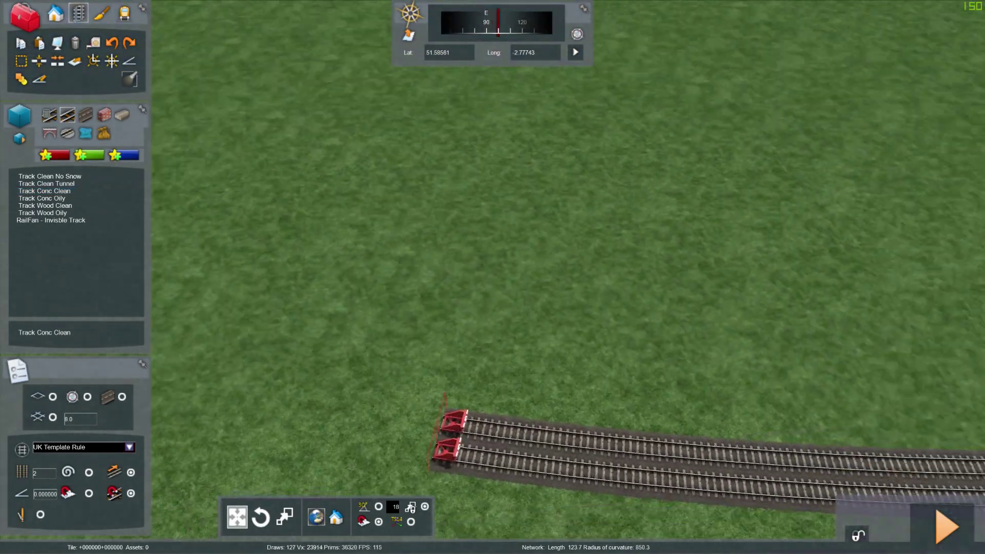
{"action": "right_click_drag", "start_coordinate": [566, 391], "coordinate": [577, 398]}
{"action": "left_click_drag", "start_coordinate": [577, 398], "coordinate": [577, 491]}
{"action": "key", "text": "Delete"}
{"action": "key", "text": "Up"}
{"action": "right_click_drag", "start_coordinate": [577, 492], "coordinate": [502, 413]}
{"action": "key", "text": "Down"}
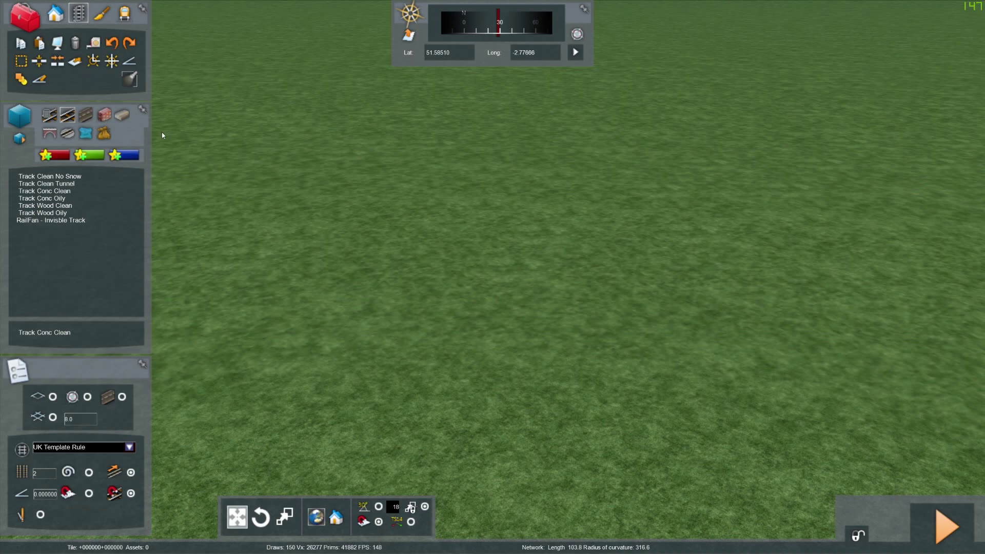
{"action": "key", "text": "Up"}
{"action": "right_click_drag", "start_coordinate": [312, 241], "coordinate": [313, 154]}
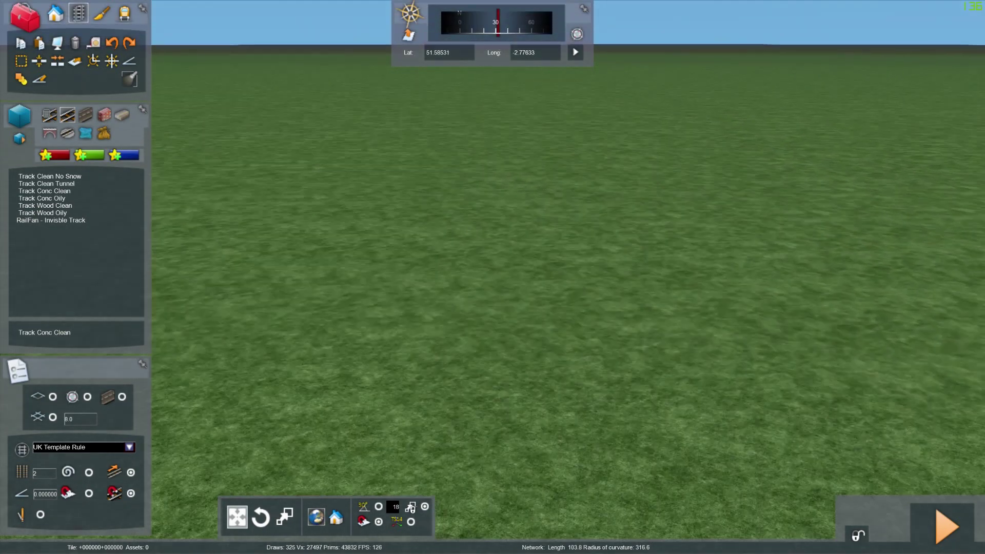
{"action": "key", "text": "Down"}
{"action": "key", "text": "Left"}
{"action": "right_click_drag", "start_coordinate": [387, 128], "coordinate": [386, 185]}
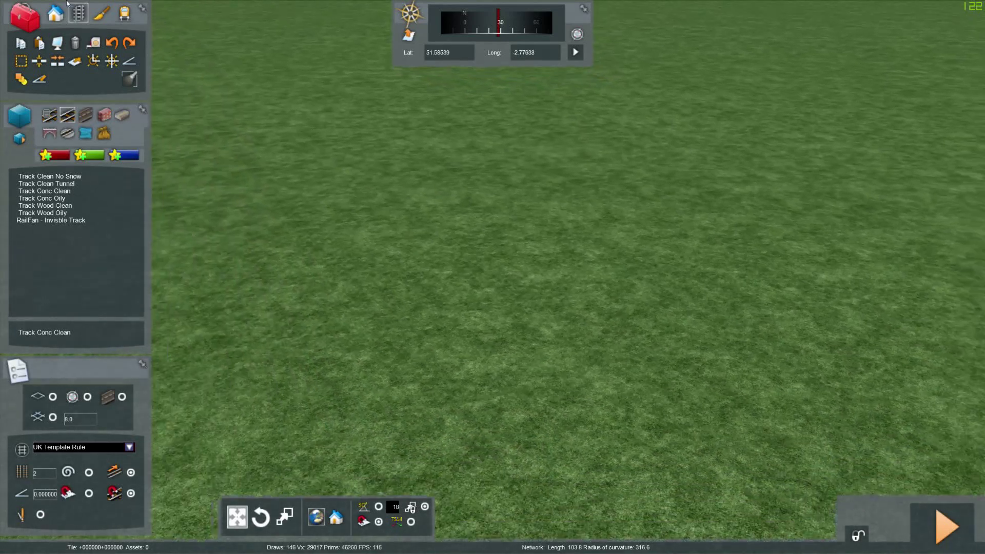
Raise mounds in the flat grass with the terrain height brush and undo the height change
{"action": "left_click", "coordinate": [101, 14]}
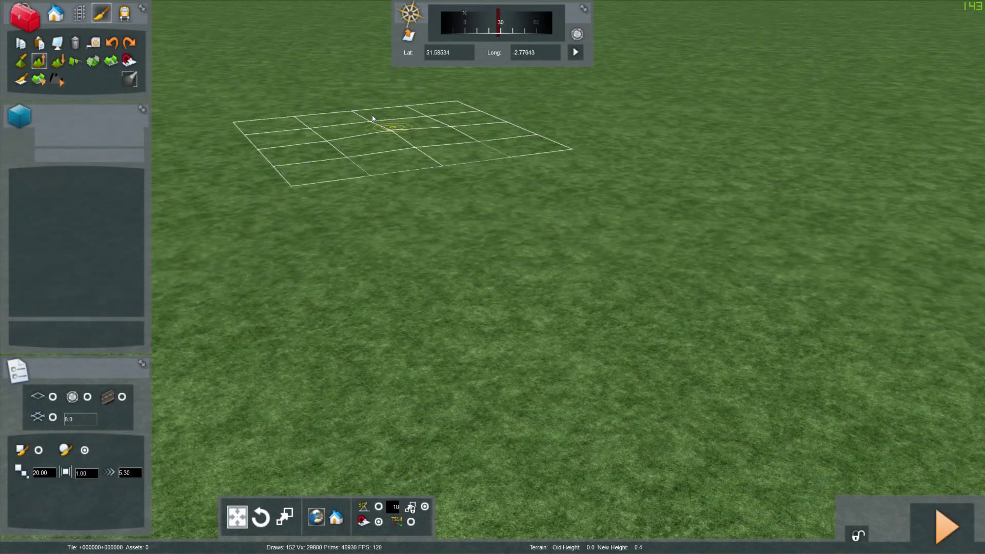
{"action": "mouse_move", "coordinate": [347, 147]}
{"action": "left_mouse_down"}
{"action": "mouse_move", "coordinate": [321, 117]}
{"action": "mouse_move", "coordinate": [256, 116]}
{"action": "mouse_move", "coordinate": [331, 201]}
{"action": "mouse_move", "coordinate": [345, 256]}
{"action": "left_mouse_up"}
{"action": "right_click_drag", "start_coordinate": [345, 259], "coordinate": [391, 255]}
{"action": "key", "text": "Up"}
{"action": "key", "text": "Left"}
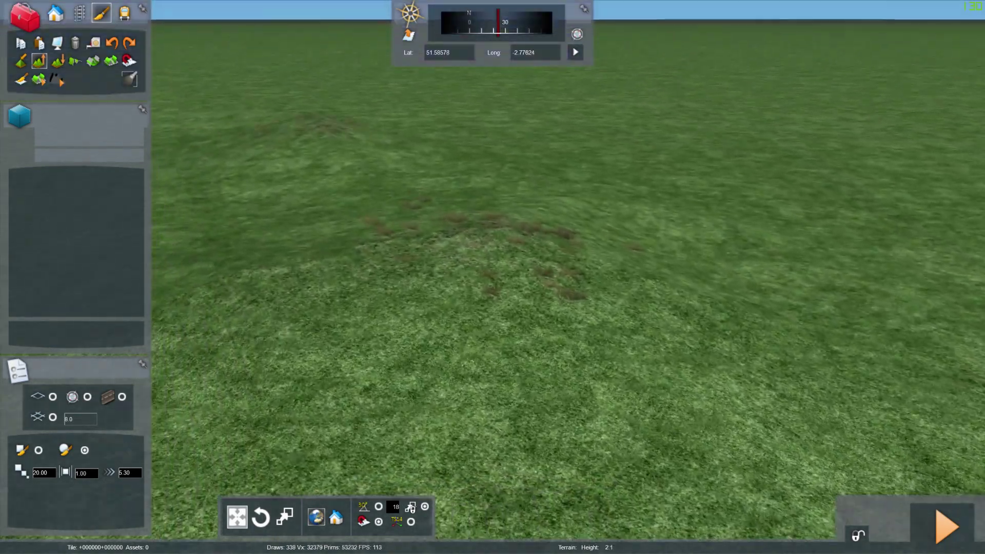
{"action": "key", "text": "Down"}
{"action": "left_click", "coordinate": [112, 44]}
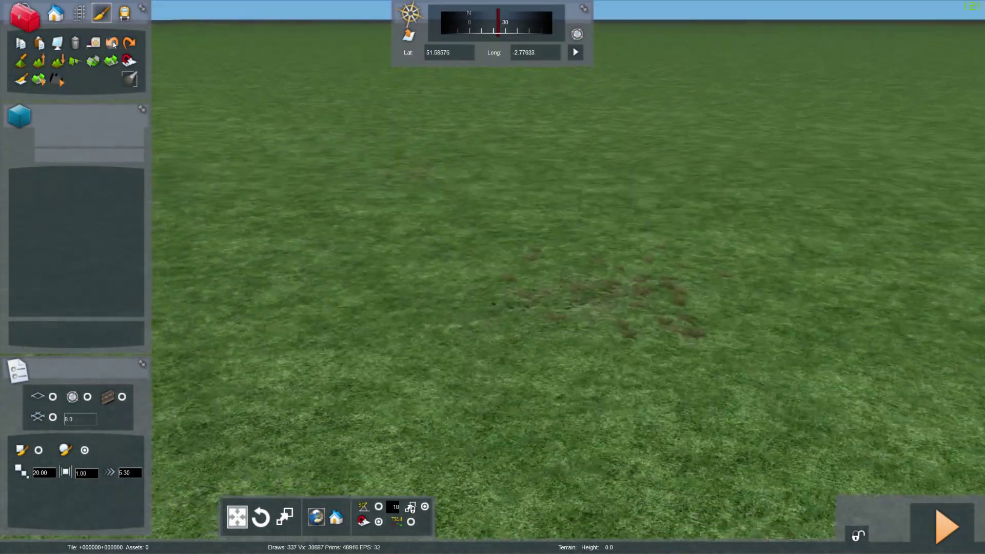
Filter the linear assets to rail tracks, select Track Conc Clean and choose UK Template Rule as the track rule
{"action": "left_click", "coordinate": [78, 13]}
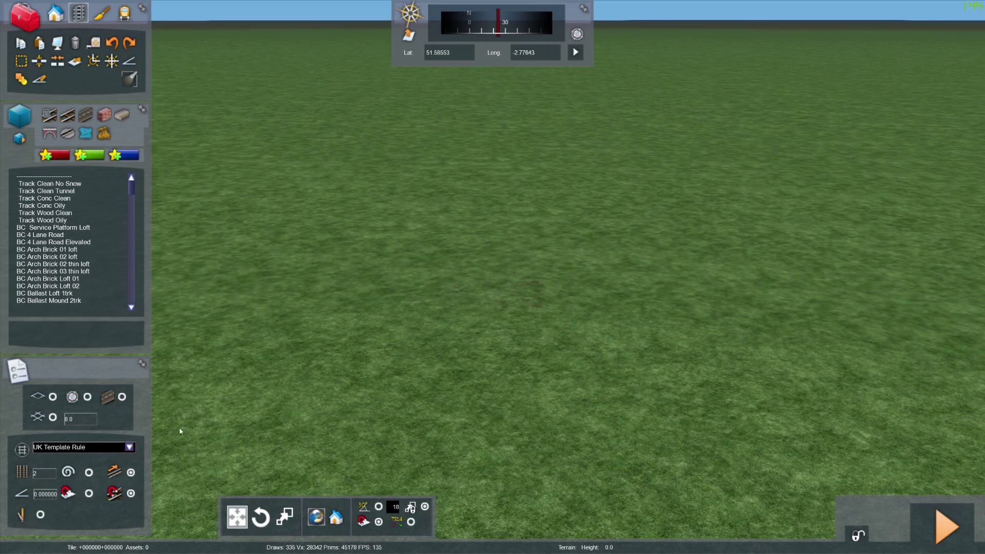
{"action": "left_click", "coordinate": [67, 115]}
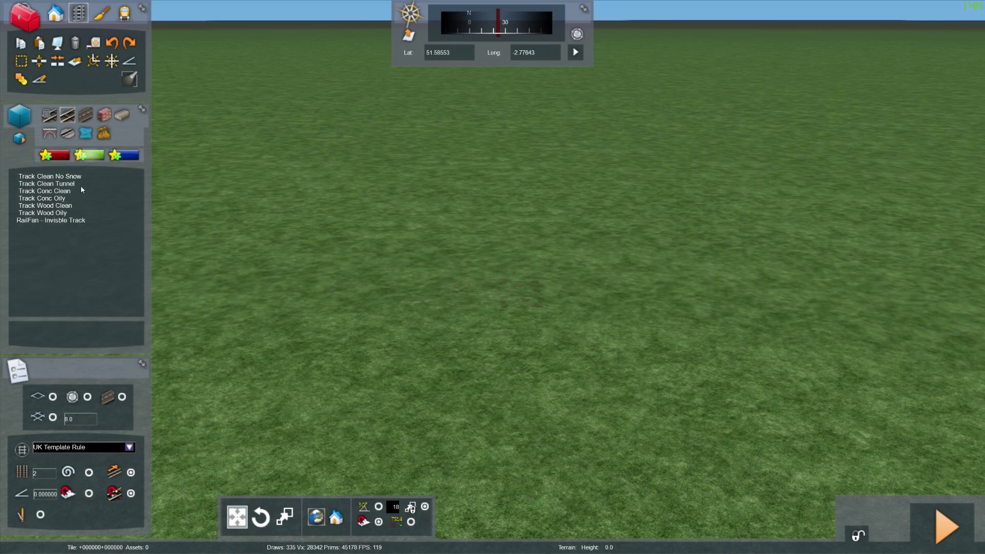
{"action": "right_click_drag", "start_coordinate": [178, 286], "coordinate": [189, 296]}
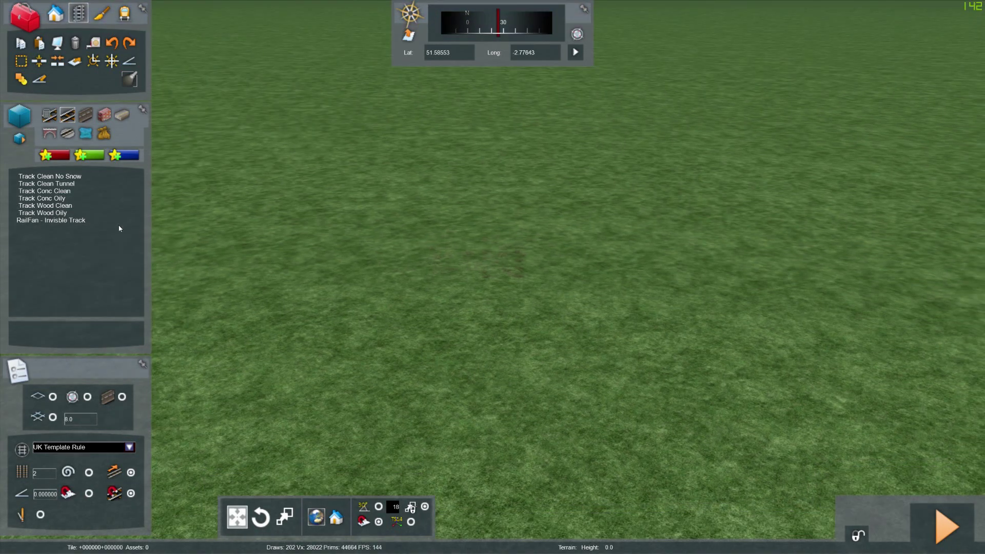
{"action": "left_click", "coordinate": [46, 191]}
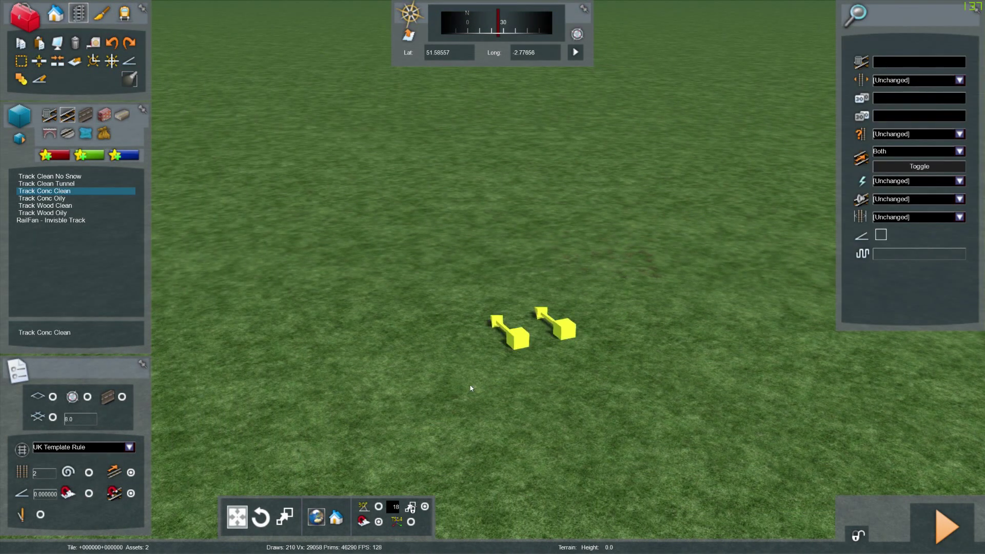
{"action": "left_click", "coordinate": [124, 448]}
{"action": "left_click", "coordinate": [112, 456]}
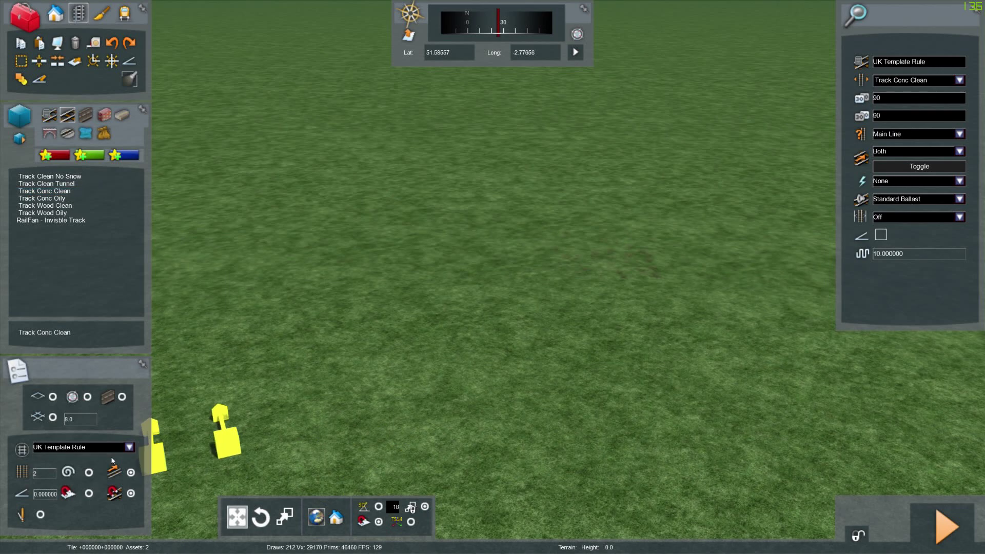
{"action": "left_click", "coordinate": [129, 448]}
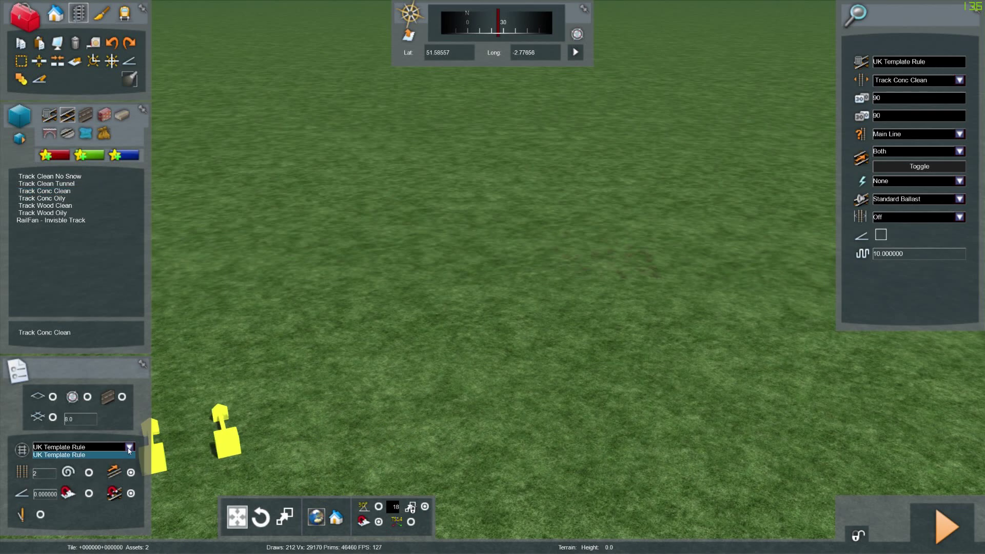
{"action": "left_click", "coordinate": [101, 454]}
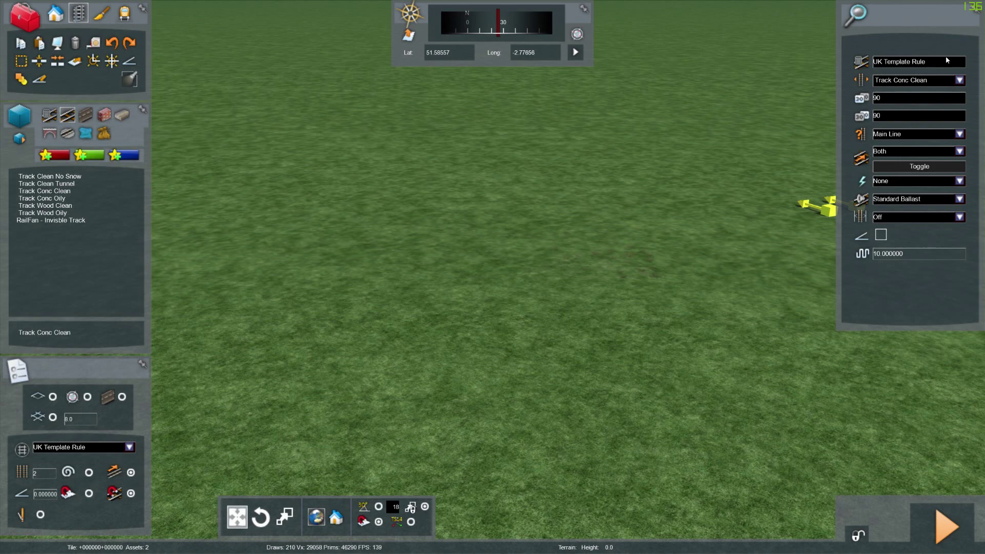
Set both the primary and the secondary speed limit of the track to 100
{"action": "double_click", "coordinate": [878, 105]}
{"action": "left_click", "coordinate": [884, 96]}
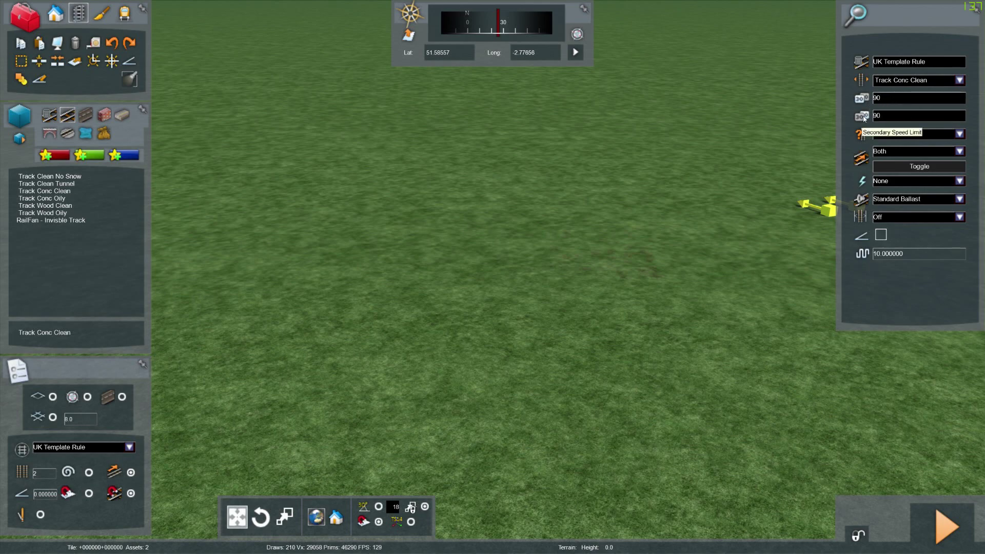
{"action": "key", "text": "Tab"}
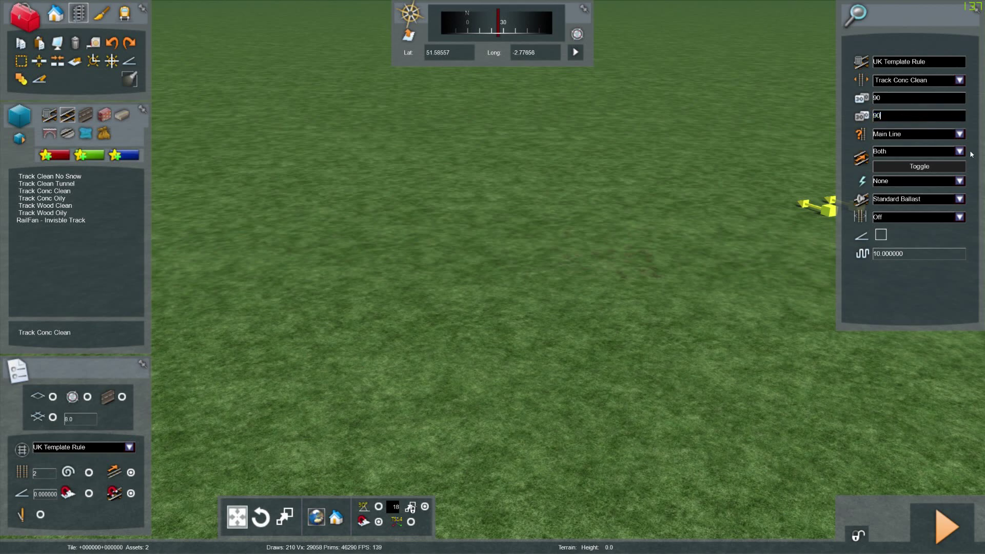
{"action": "left_click", "coordinate": [958, 135]}
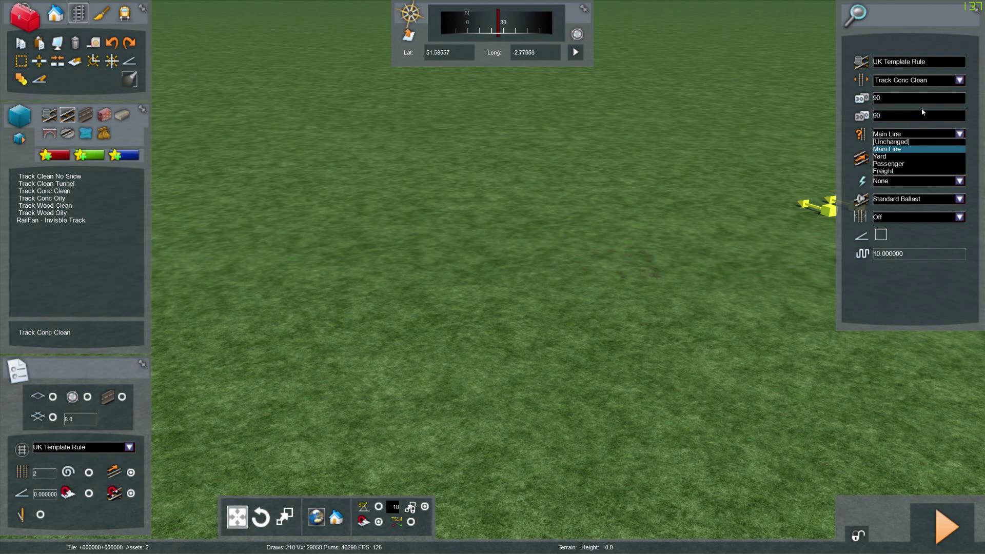
{"action": "left_click_drag", "start_coordinate": [927, 99], "coordinate": [850, 109]}
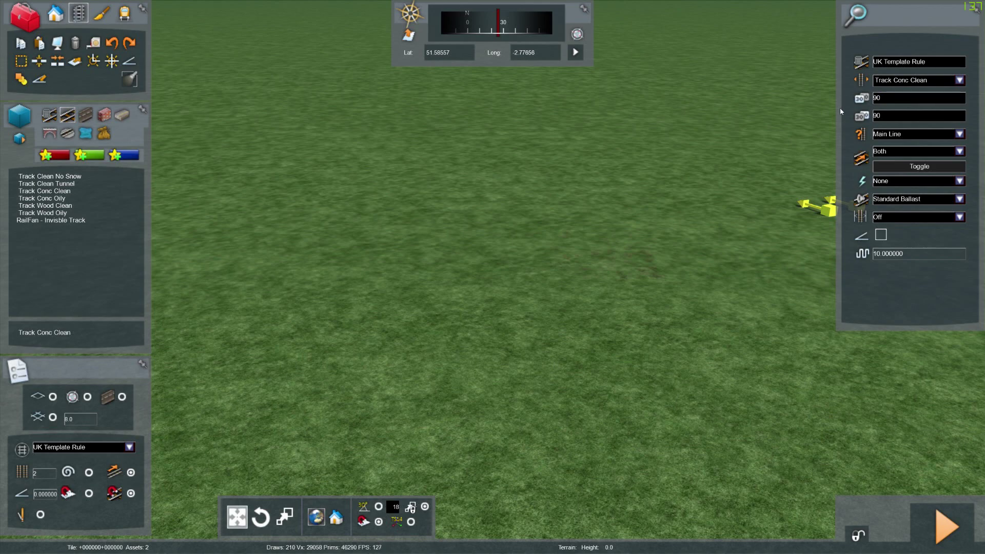
{"action": "type", "text": "100"}
{"action": "key", "text": "Tab"}
{"action": "type", "text": "100"}
Start a double-track stretch of type Main Line on the grass and try curving it in both directions
{"action": "left_click", "coordinate": [960, 133]}
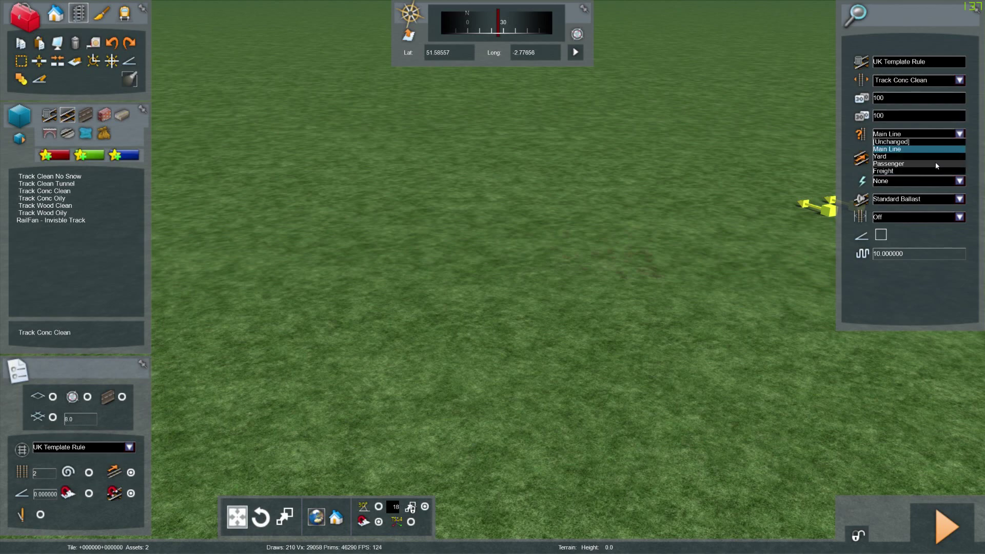
{"action": "left_click", "coordinate": [961, 134]}
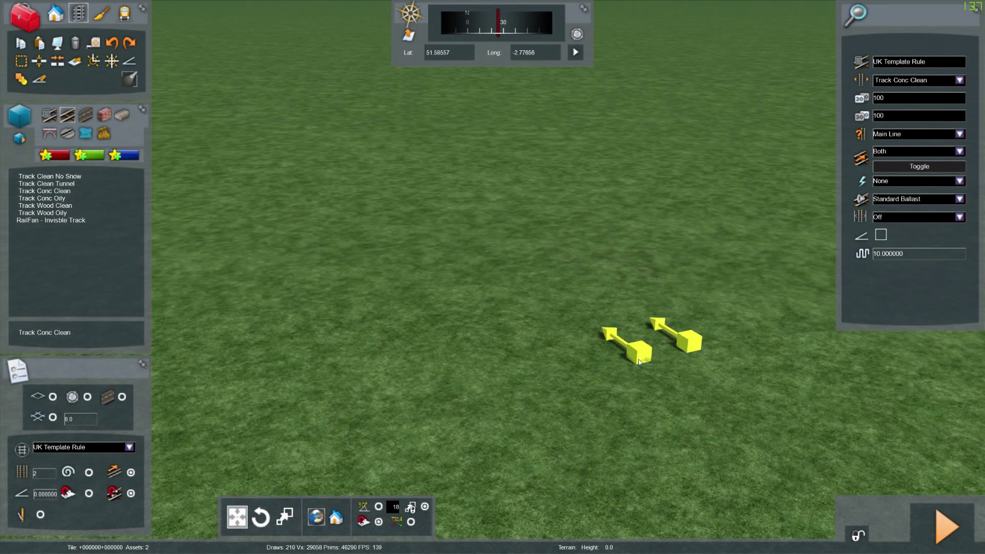
{"action": "left_click", "coordinate": [742, 325]}
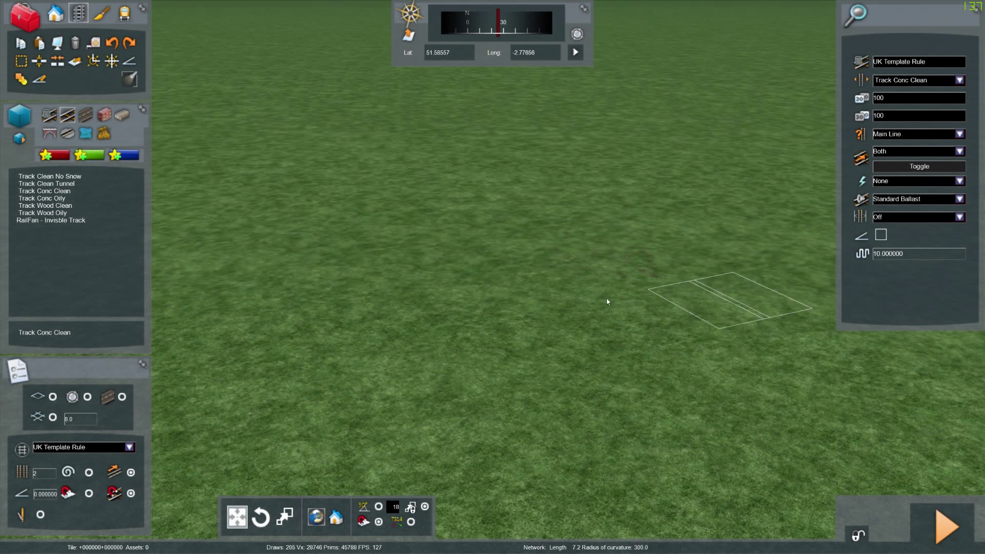
{"action": "key", "text": "Right"}
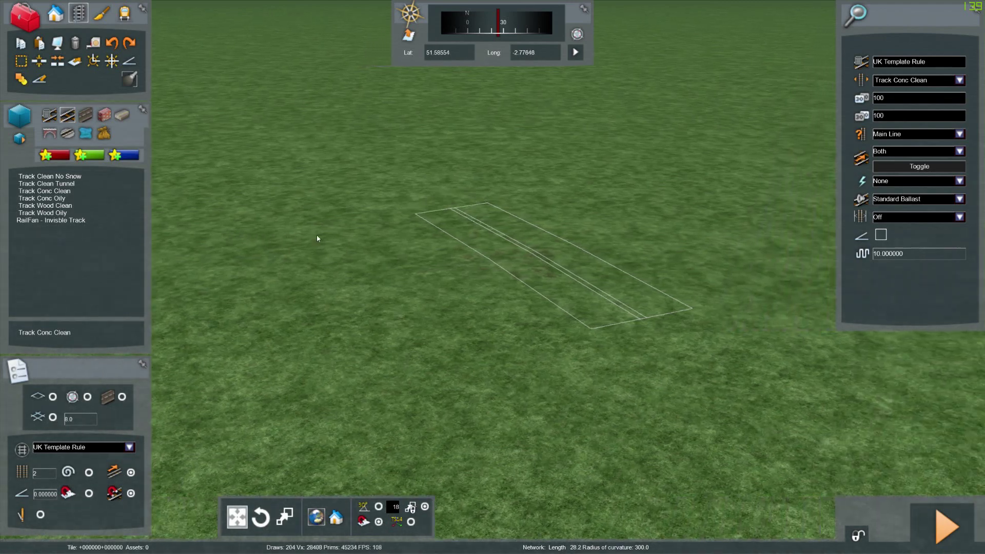
{"action": "right_click_drag", "start_coordinate": [316, 235], "coordinate": [257, 216]}
{"action": "right_click_drag", "start_coordinate": [478, 199], "coordinate": [472, 207]}
{"action": "key", "text": "Right"}
{"action": "key", "text": "Down"}
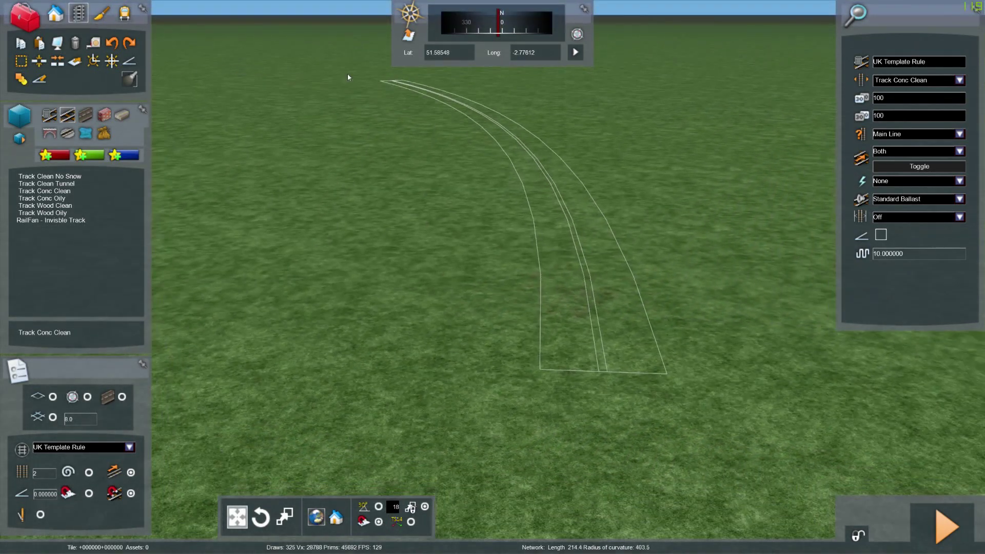
{"action": "left_click_drag", "start_coordinate": [747, 199], "coordinate": [913, 139]}
Change the track type to Yard and try out a tighter curve for the double track
{"action": "left_click", "coordinate": [959, 134]}
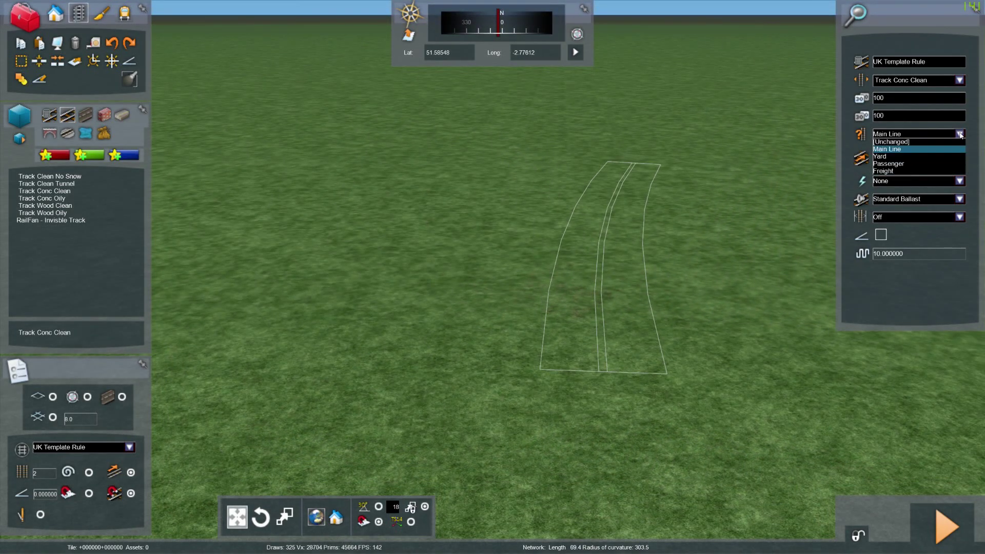
{"action": "left_click", "coordinate": [901, 149]}
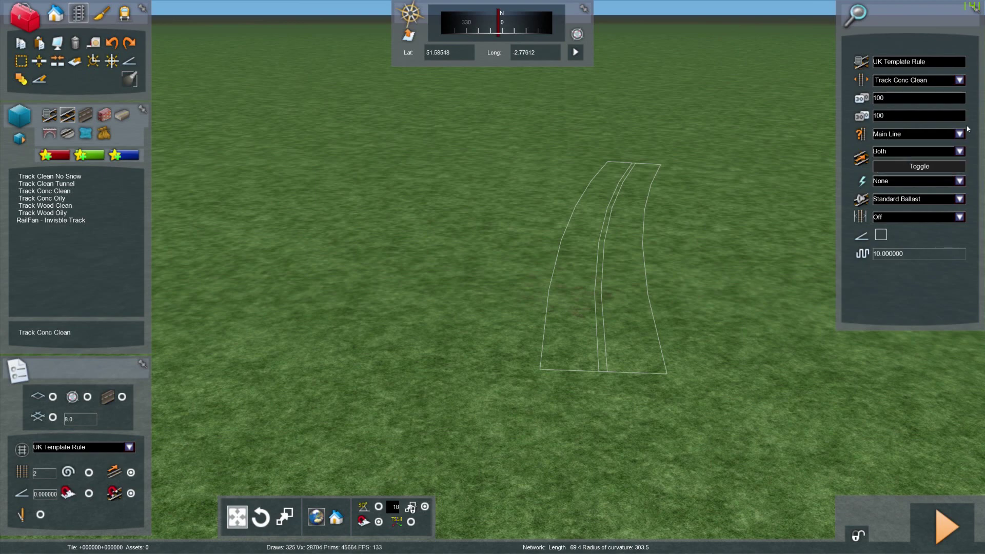
{"action": "left_click", "coordinate": [960, 134]}
{"action": "left_click", "coordinate": [922, 158]}
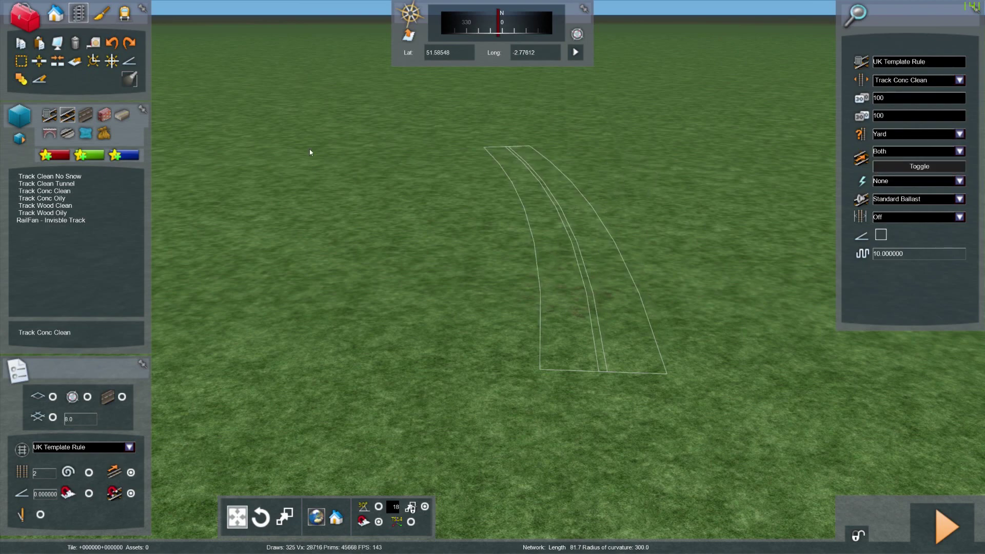
{"action": "right_click", "coordinate": [497, 270]}
{"action": "left_click", "coordinate": [497, 270]}
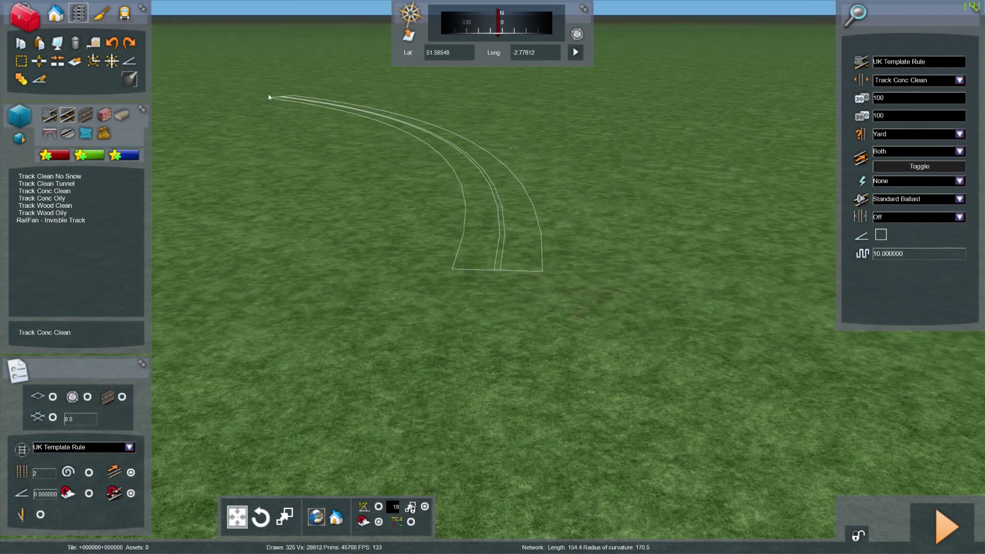
{"action": "left_click_drag", "start_coordinate": [269, 97], "coordinate": [246, 141]}
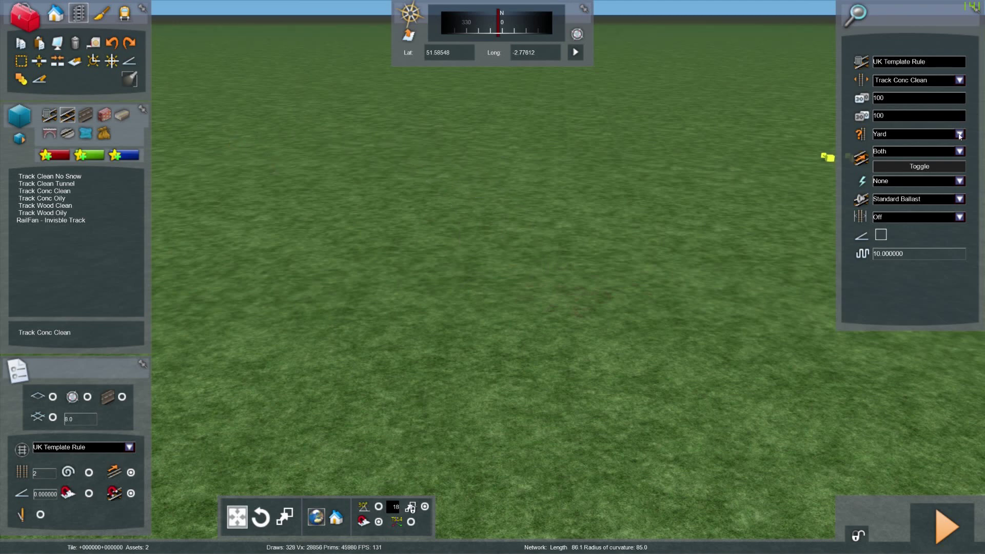
Set the track type back to Main Line and try out the curve on a new double-track start
{"action": "left_click", "coordinate": [959, 134]}
{"action": "left_click", "coordinate": [919, 150]}
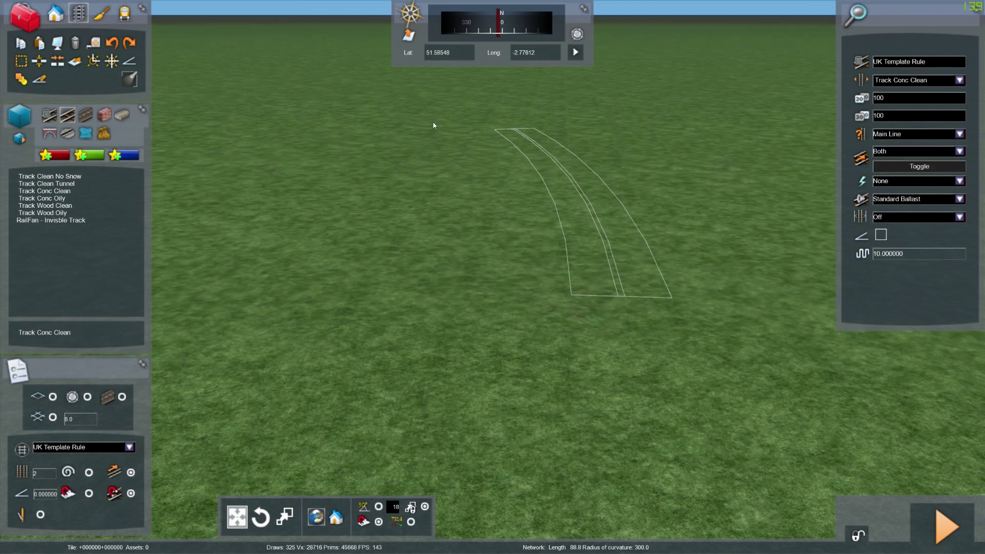
{"action": "right_click", "coordinate": [655, 261]}
{"action": "key", "text": "Right"}
{"action": "key", "text": "Down"}
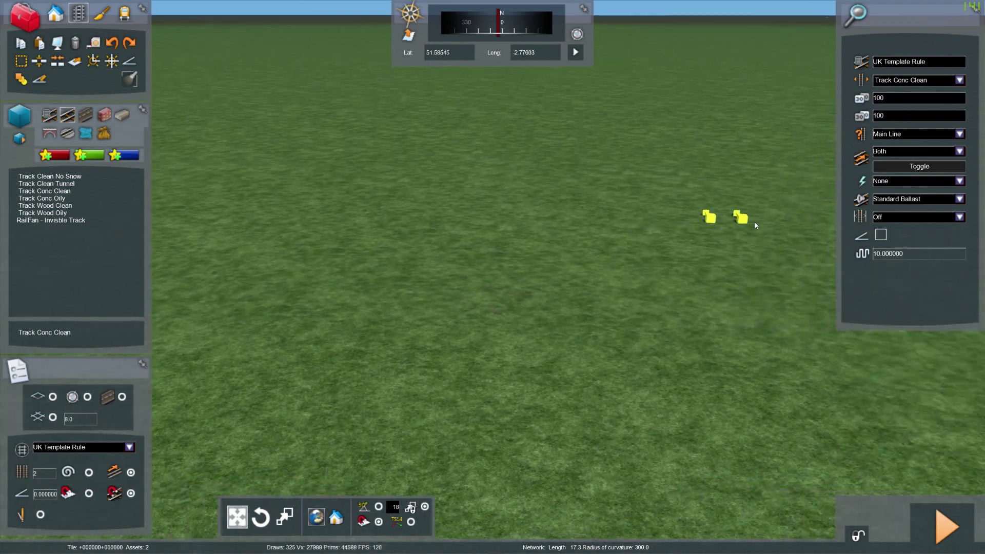
{"action": "key", "text": "Right"}
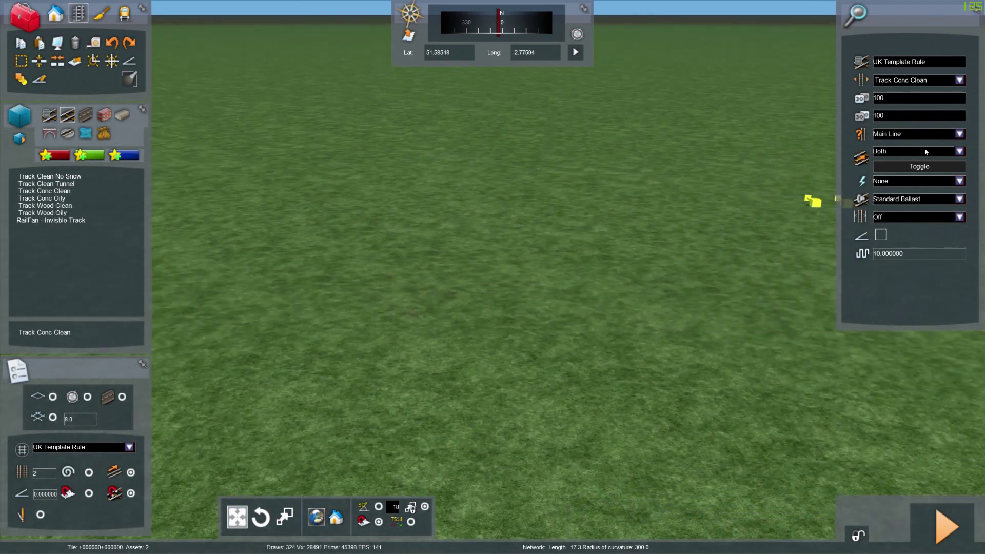
Set the electrification to Overhead Wires and lay a nearly straight double-track stretch about 118 m long
{"action": "left_click", "coordinate": [960, 182]}
{"action": "left_click", "coordinate": [960, 182]}
{"action": "left_click", "coordinate": [960, 183]}
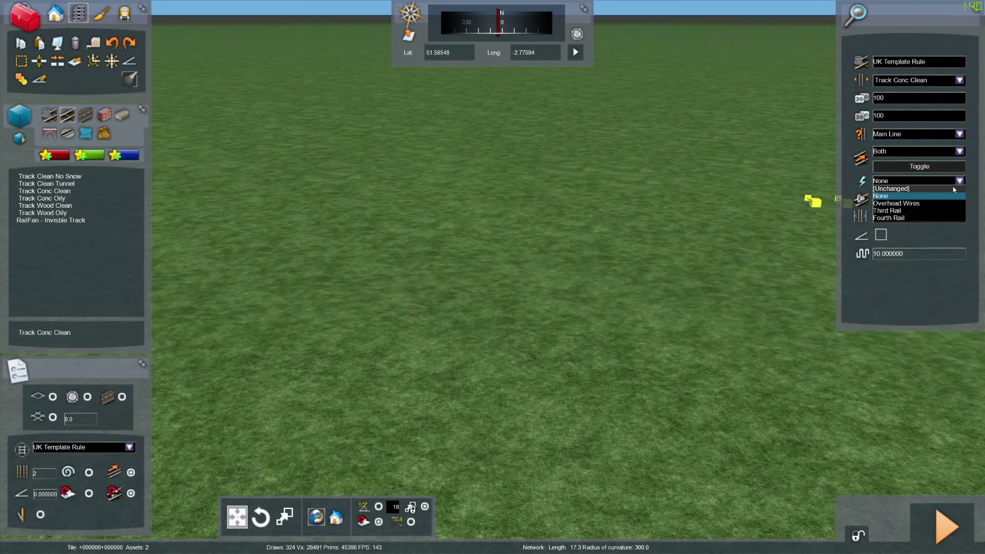
{"action": "left_click", "coordinate": [949, 203]}
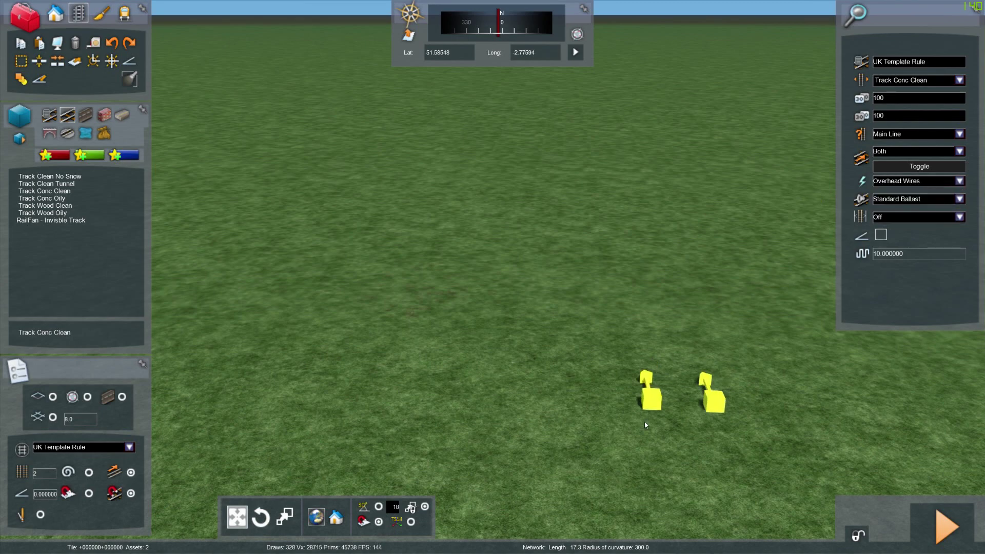
{"action": "left_click", "coordinate": [639, 442]}
{"action": "left_click", "coordinate": [573, 129]}
{"action": "key", "text": "Up"}
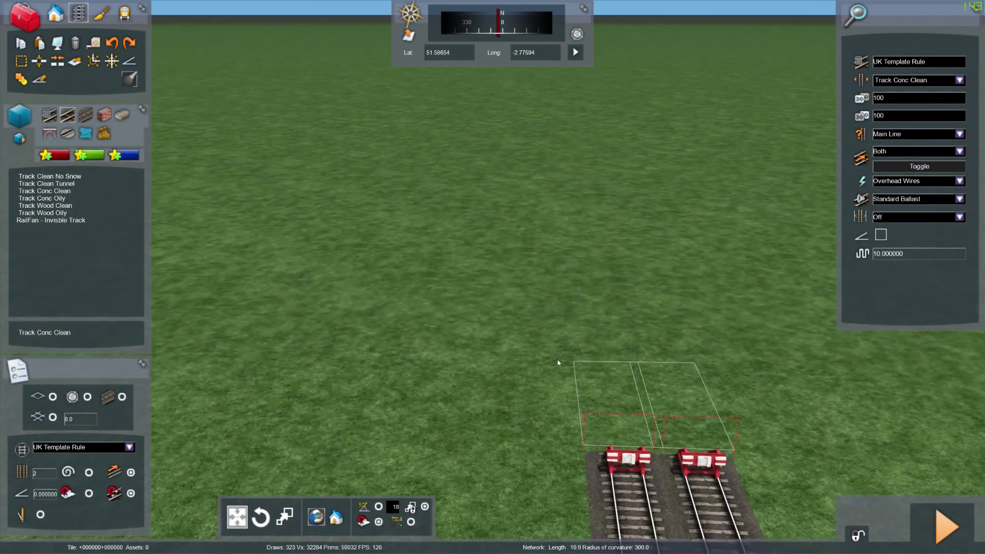
Stop laying track, then select and delete the double-track stretch laid with overhead wires
{"action": "scroll", "coordinate": [559, 363], "scroll_direction": "down", "scroll_amount": 3}
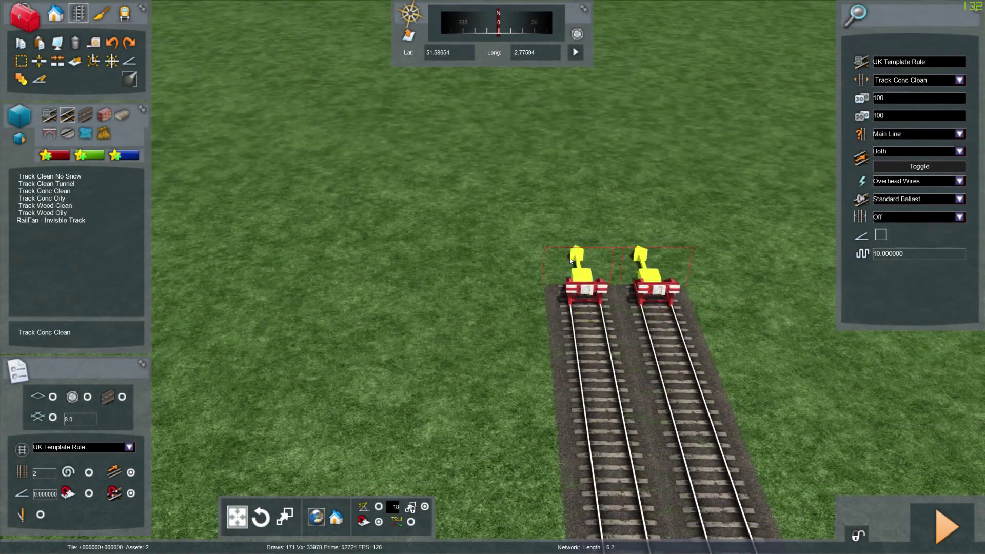
{"action": "right_click", "coordinate": [584, 300]}
{"action": "left_click", "coordinate": [609, 348]}
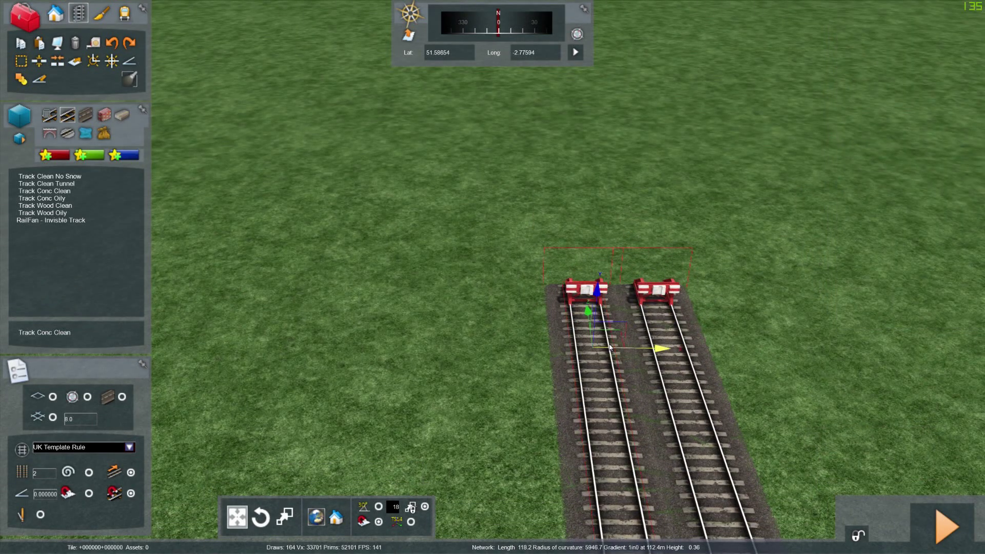
{"action": "key", "text": "Delete"}
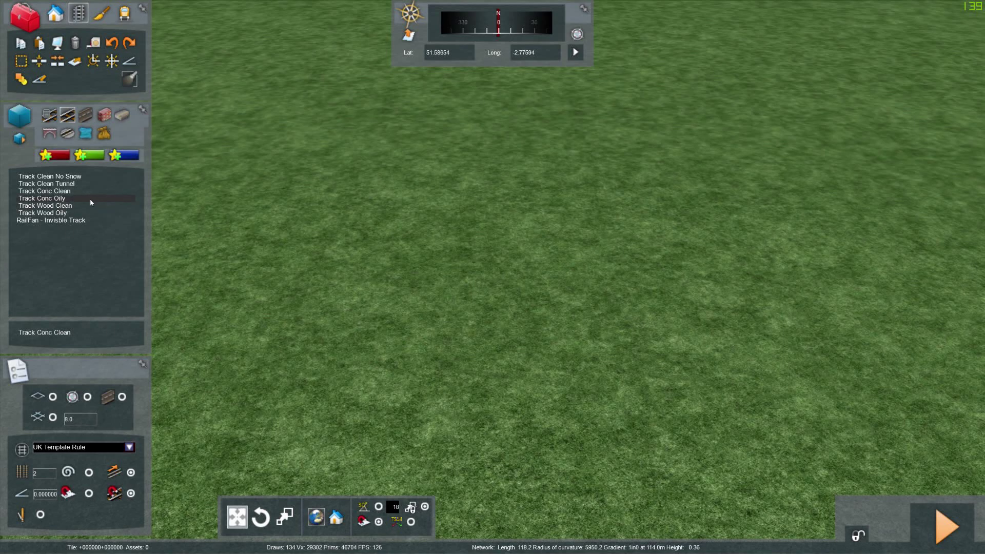
Select Track Conc Clean for laying and look through the available ballast types in its properties
{"action": "left_click", "coordinate": [123, 191]}
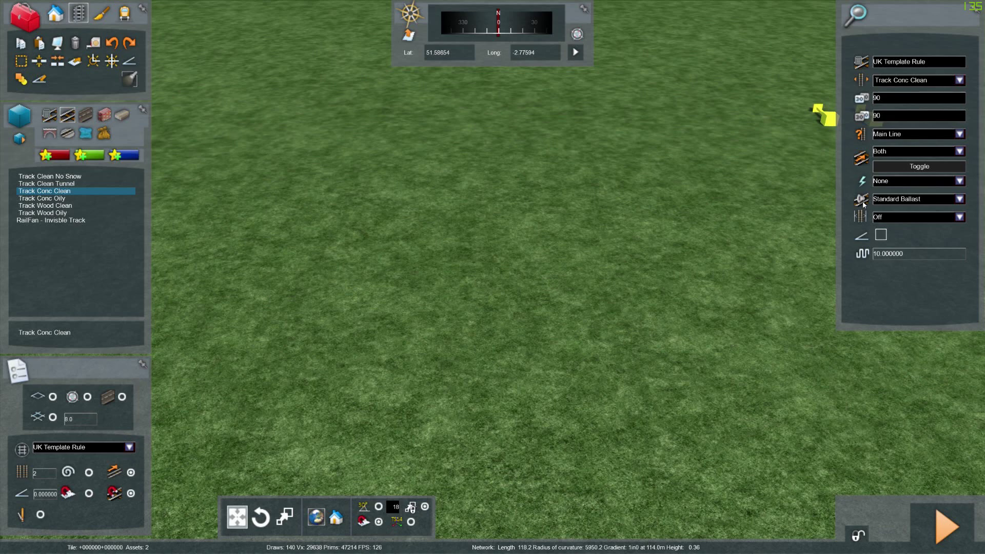
{"action": "left_click", "coordinate": [960, 199]}
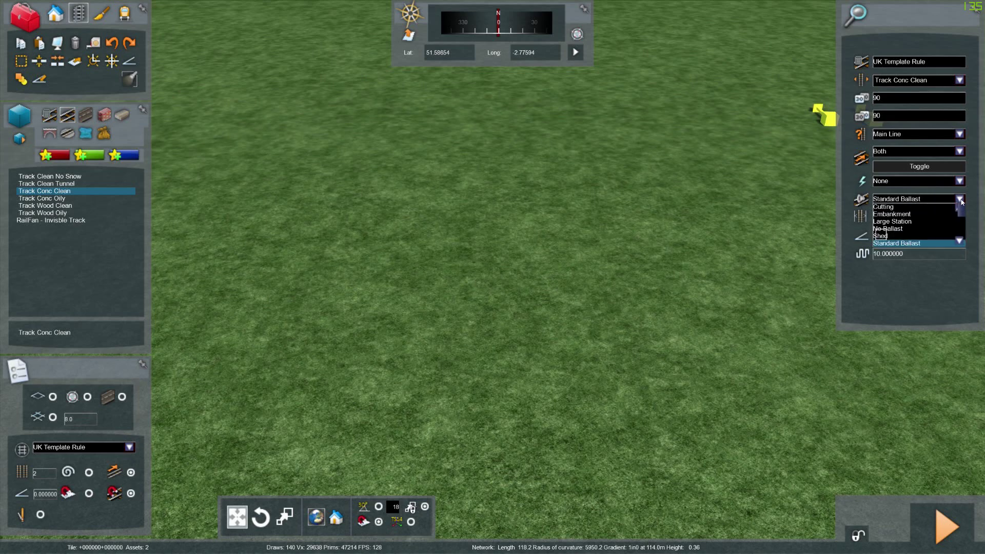
{"action": "scroll", "coordinate": [961, 202], "scroll_direction": "up", "scroll_amount": 4}
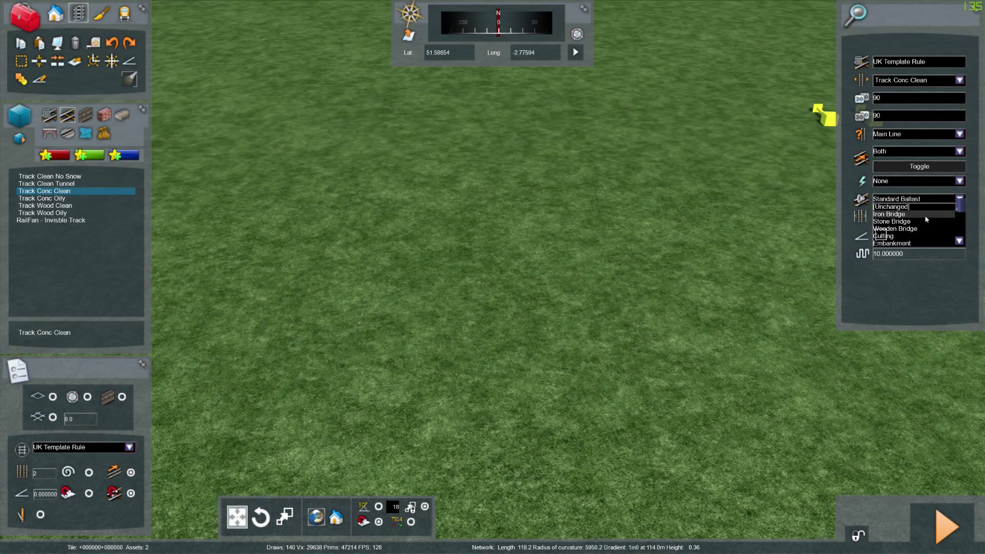
Lay a short, slightly curved double-track stretch with Standard Ballast and finish laying
{"action": "left_click", "coordinate": [566, 110]}
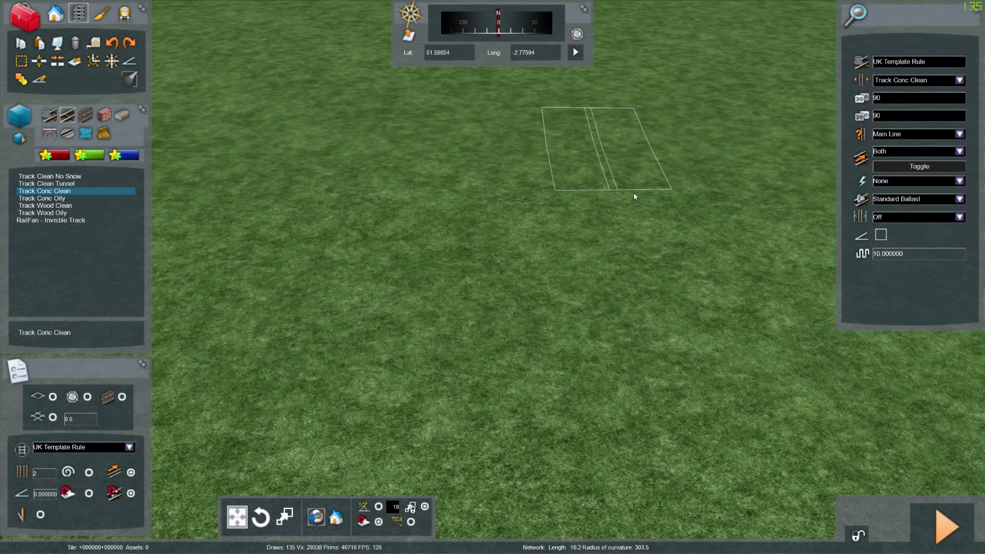
{"action": "left_click", "coordinate": [961, 200]}
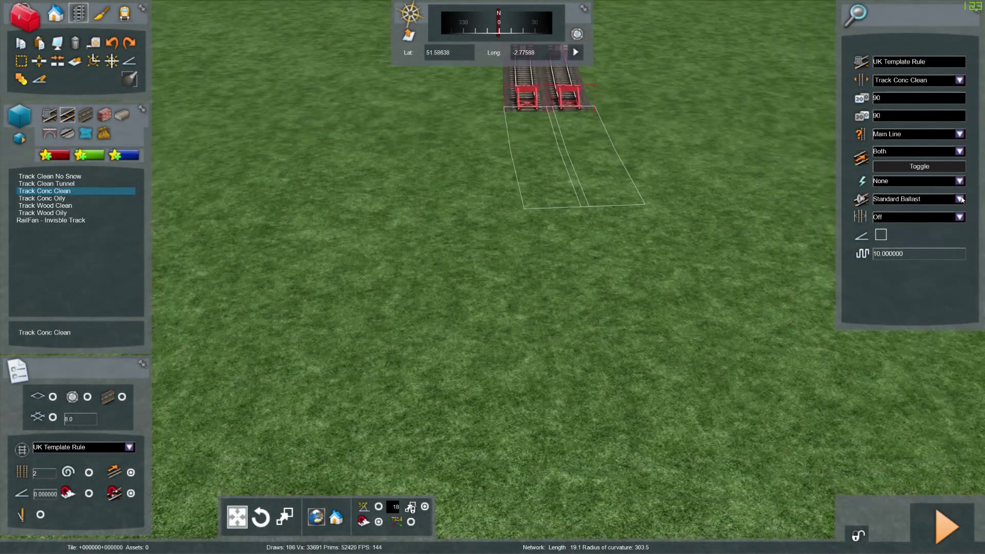
{"action": "left_click", "coordinate": [585, 206]}
{"action": "right_click", "coordinate": [560, 171]}
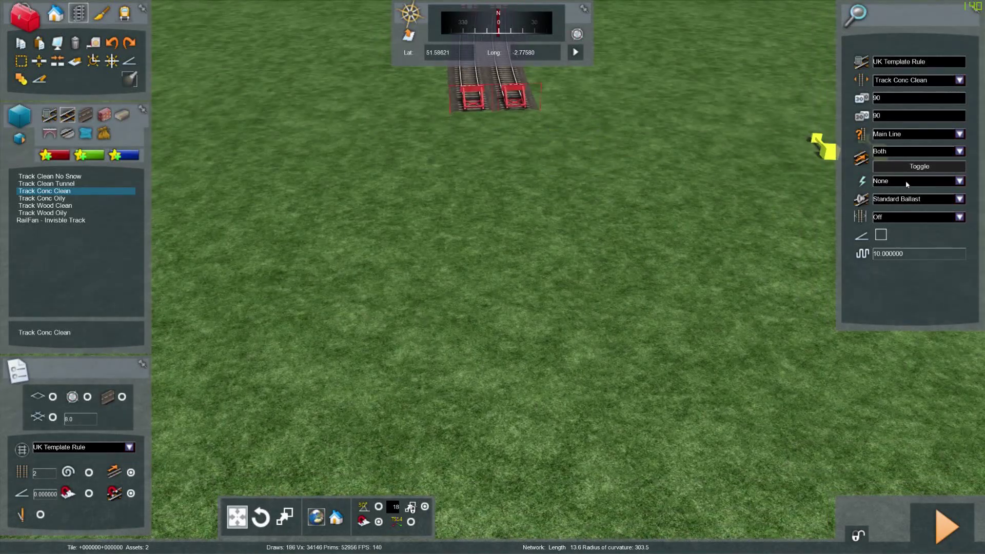
Set the ballast type of the double track to Iron Bridge for the next stretch
{"action": "left_click", "coordinate": [964, 203]}
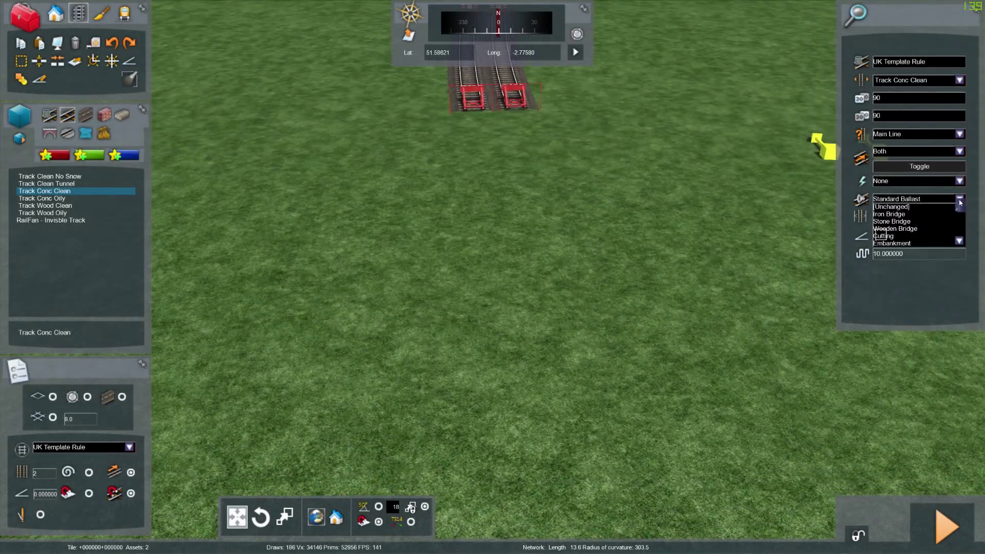
{"action": "left_click", "coordinate": [912, 213]}
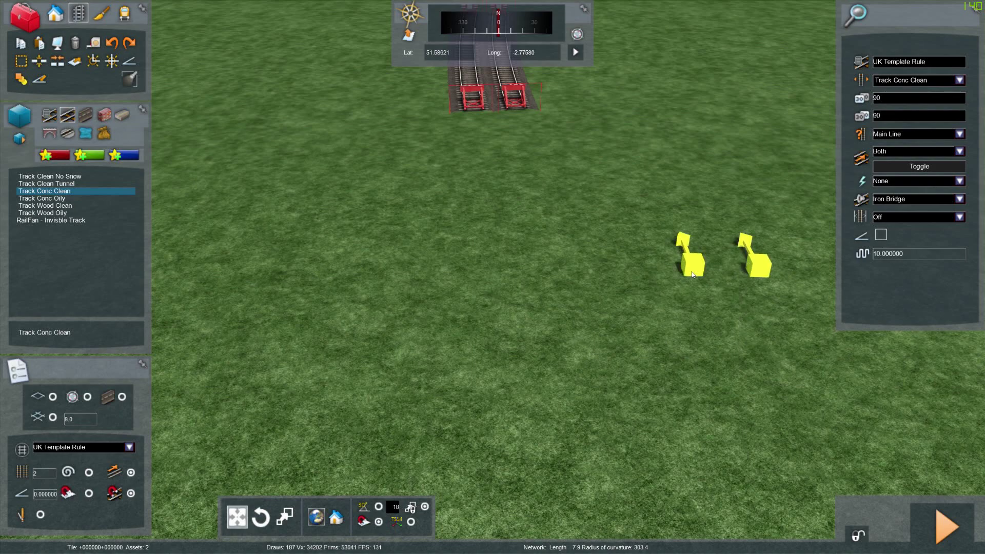
{"action": "right_click_drag", "start_coordinate": [682, 281], "coordinate": [682, 281]}
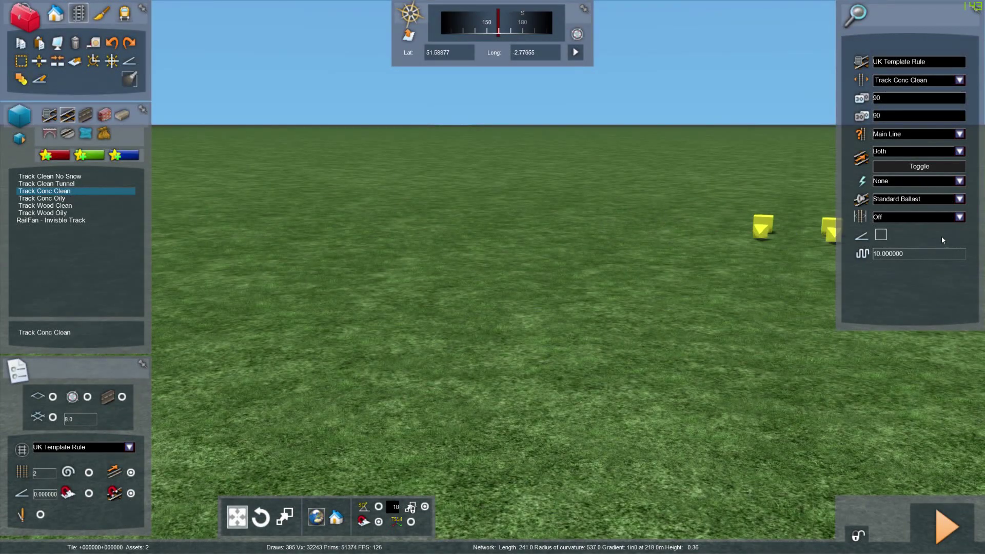
Start a curved double-track stretch on open ground, drawing it out to about 39 m
{"action": "left_click", "coordinate": [882, 236]}
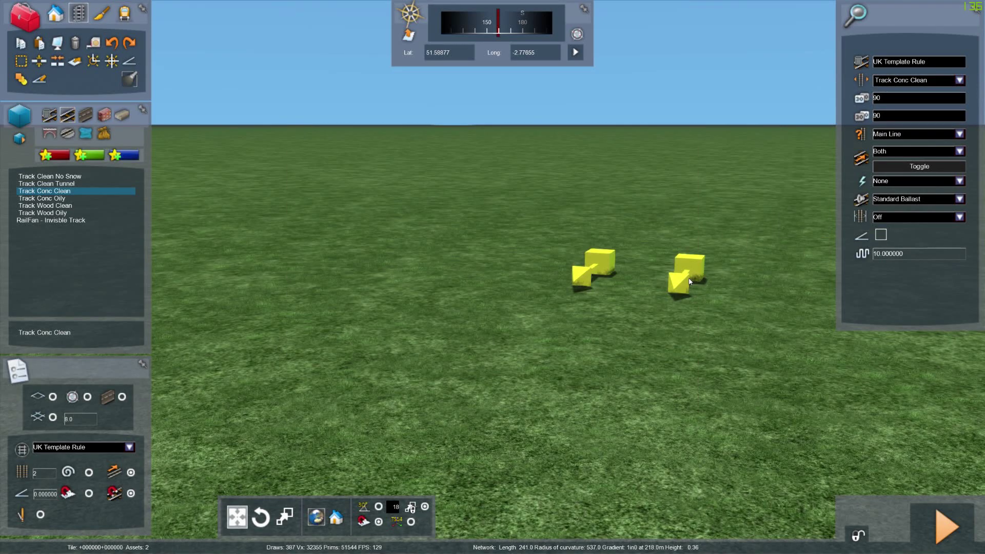
{"action": "key", "text": "Left"}
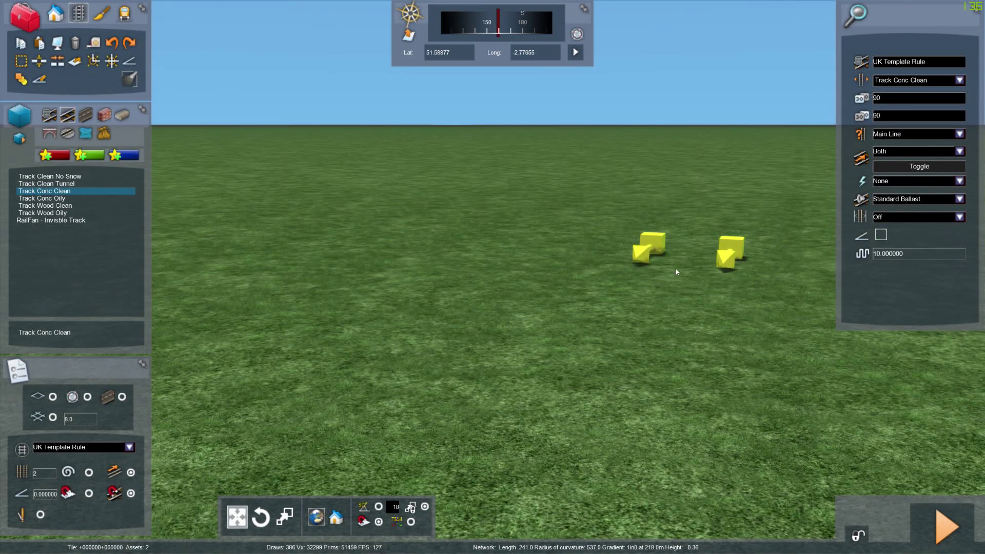
{"action": "right_click_drag", "start_coordinate": [675, 269], "coordinate": [446, 257]}
{"action": "key", "text": "Down"}
{"action": "key", "text": "Right"}
{"action": "key", "text": "Left"}
{"action": "key", "text": "Down"}
{"action": "key", "text": "Right"}
{"action": "key", "text": "Up"}
{"action": "key", "text": "Right"}
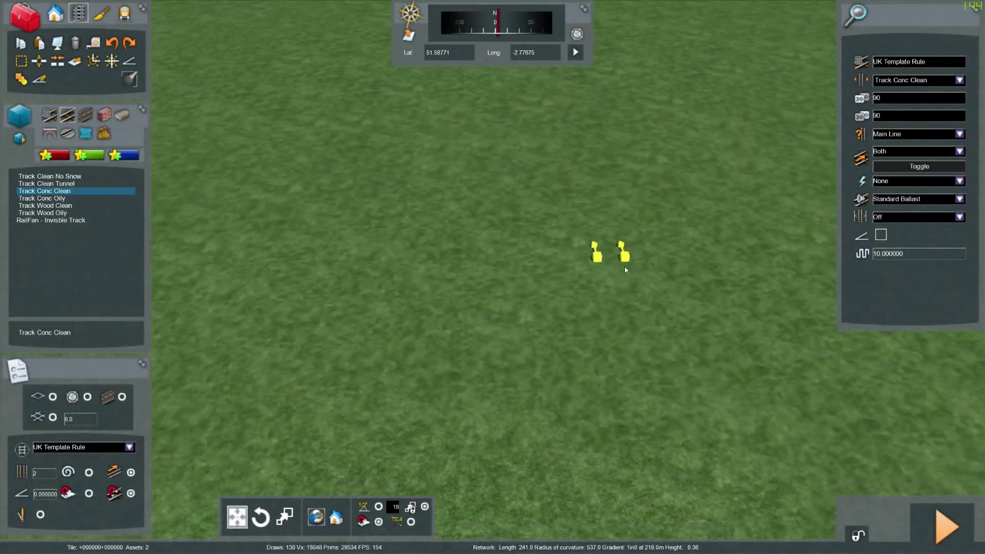
{"action": "right_click", "coordinate": [528, 383]}
{"action": "left_click_drag", "start_coordinate": [545, 380], "coordinate": [543, 235]}
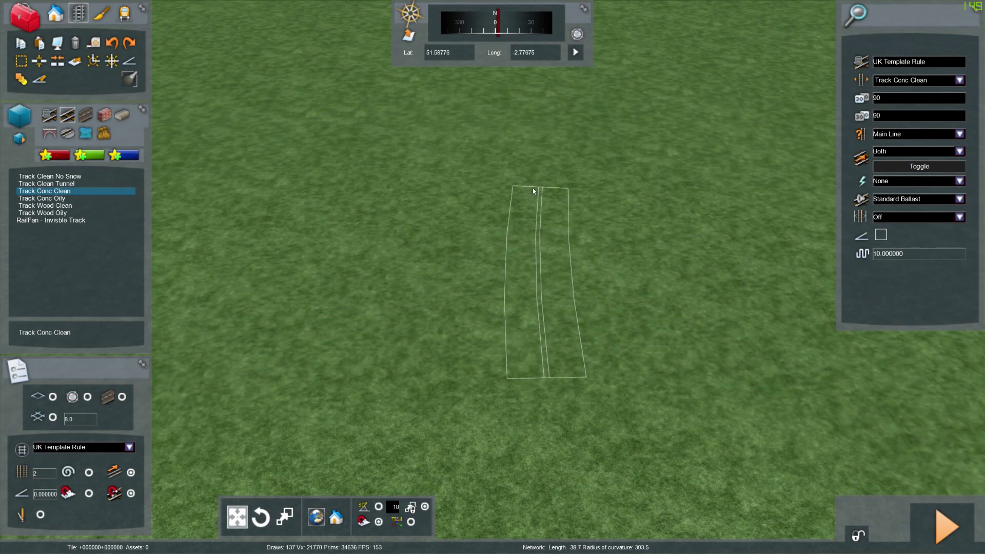
Extend the double-track curve to about 63 m with a gentler radius
{"action": "right_click_drag", "start_coordinate": [532, 187], "coordinate": [494, 157]}
{"action": "left_click_drag", "start_coordinate": [605, 254], "coordinate": [539, 178]}
{"action": "key", "text": "Left"}
{"action": "right_click_drag", "start_coordinate": [539, 178], "coordinate": [621, 186]}
{"action": "key", "text": "Right"}
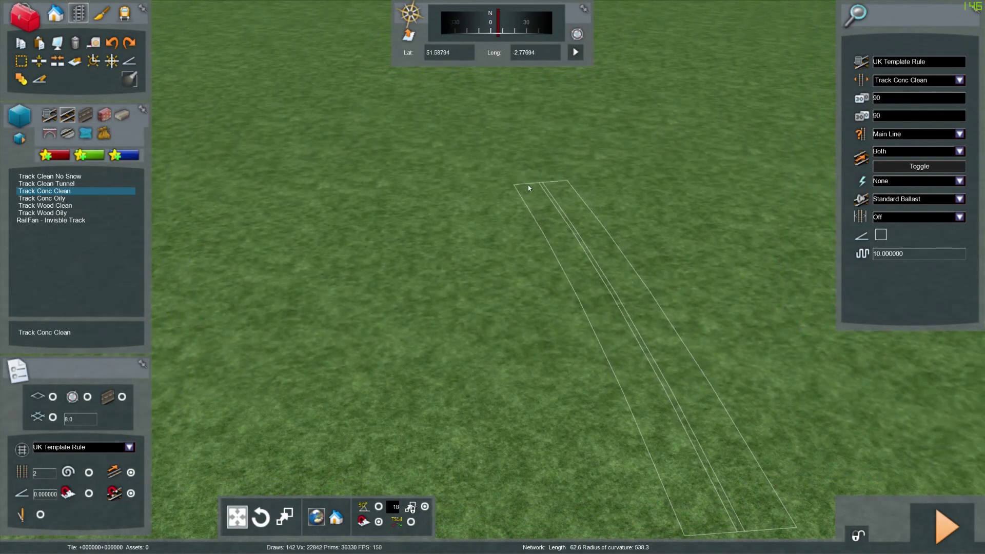
{"action": "key", "text": "Up"}
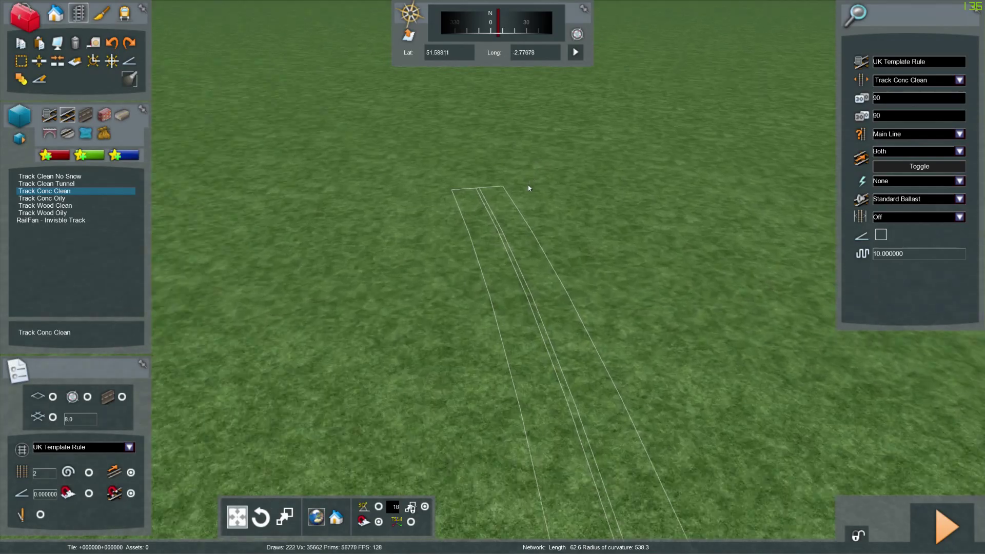
{"action": "key", "text": "Down"}
{"action": "key", "text": "Up"}
{"action": "key", "text": "Down"}
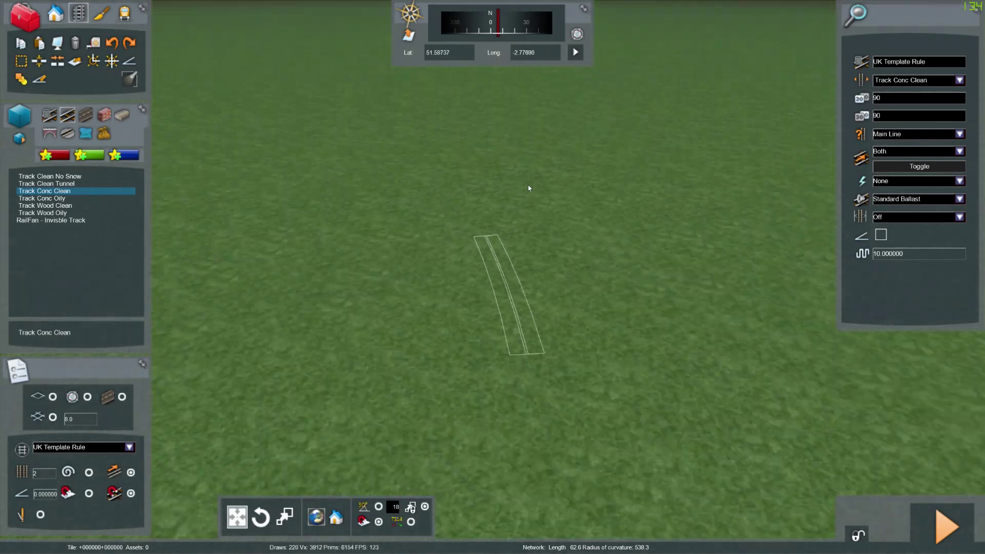
{"action": "key", "text": "Up"}
{"action": "mouse_move", "coordinate": [528, 188]}
{"action": "right_mouse_down"}
{"action": "mouse_move", "coordinate": [631, 188]}
{"action": "mouse_move", "coordinate": [616, 198]}
{"action": "mouse_move", "coordinate": [615, 85]}
{"action": "mouse_move", "coordinate": [616, 193]}
{"action": "mouse_move", "coordinate": [554, 188]}
{"action": "mouse_move", "coordinate": [528, 172]}
{"action": "right_mouse_up"}
{"action": "key", "text": "Right"}
{"action": "key", "text": "Left"}
{"action": "key", "text": "Right"}
{"action": "left_click", "coordinate": [466, 159]}
{"action": "key", "text": "Up"}
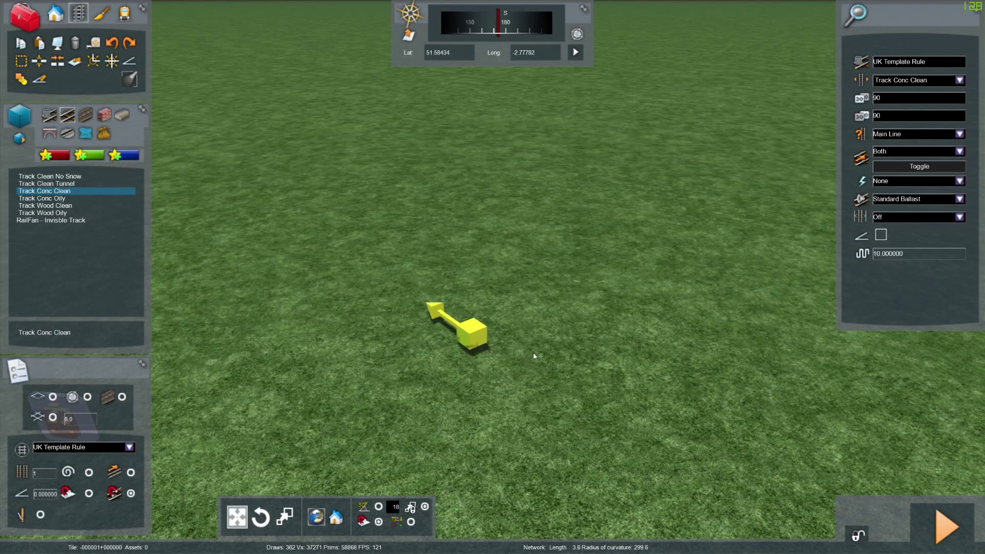
Turn the single-track start marker, set the rotation snap angle to 90 and enable the snapping
{"action": "left_click", "coordinate": [459, 371]}
{"action": "right_click", "coordinate": [436, 408]}
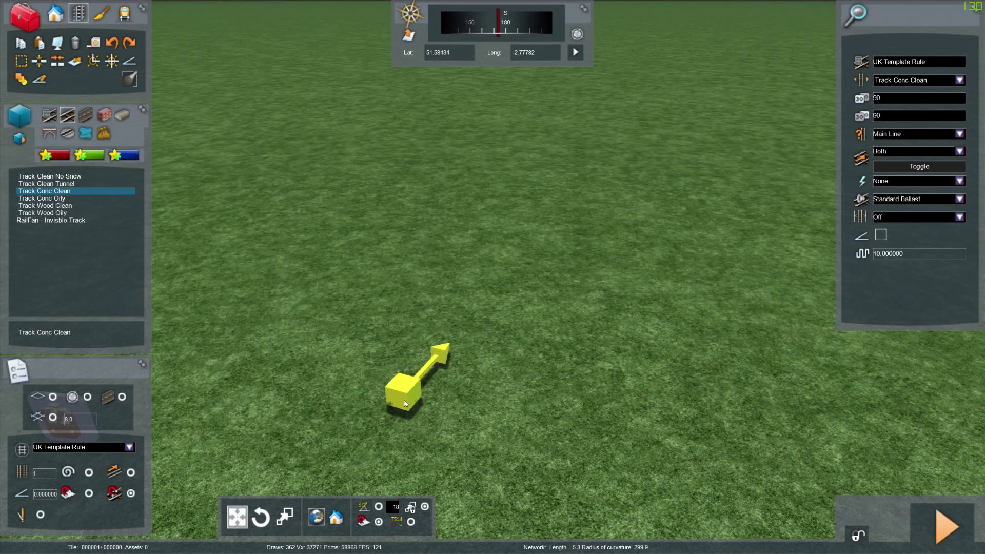
{"action": "left_click", "coordinate": [392, 507]}
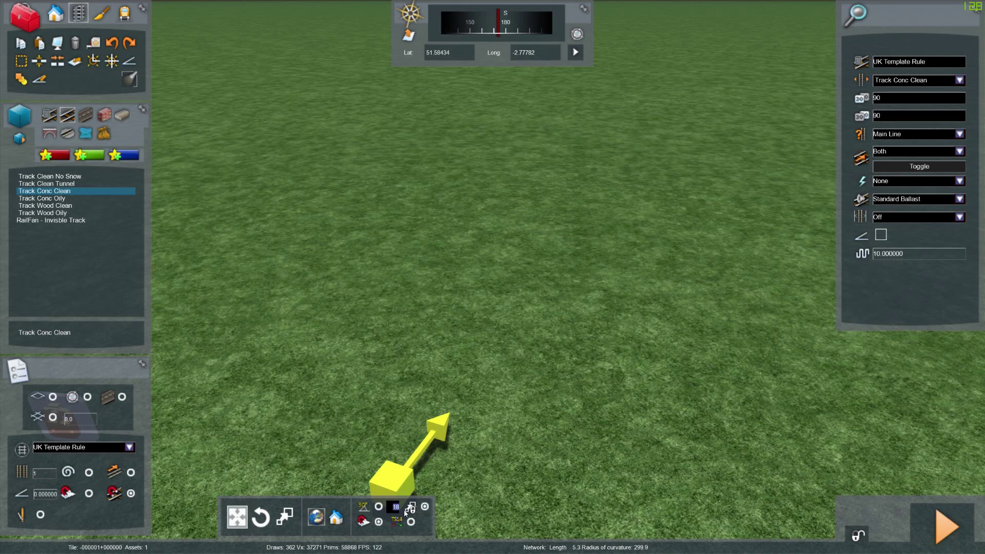
{"action": "type", "text": "90"}
{"action": "left_click", "coordinate": [379, 508]}
Turn the start marker with snapping, switch the snapping off and lay a single-track curve about 43 m long
{"action": "left_click", "coordinate": [434, 375]}
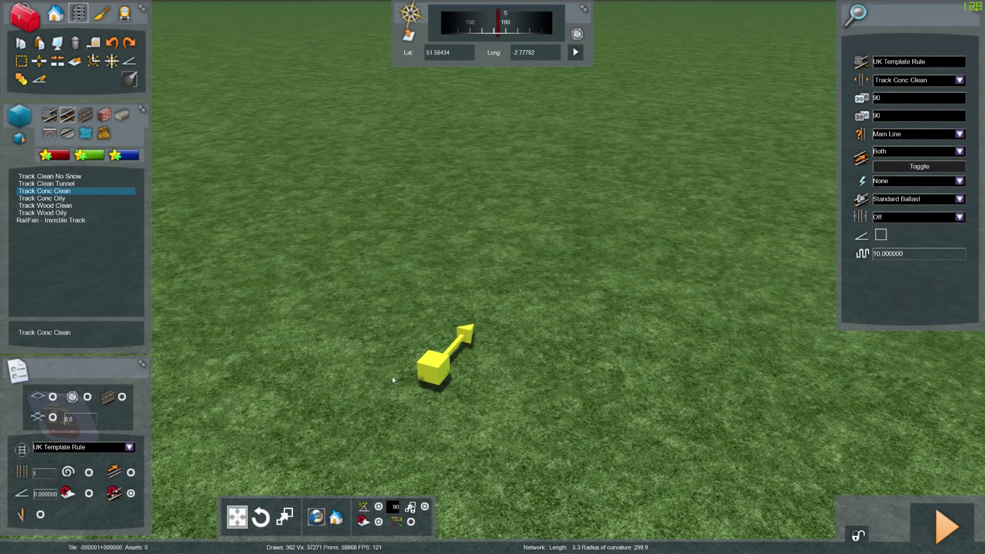
{"action": "right_click", "coordinate": [446, 400]}
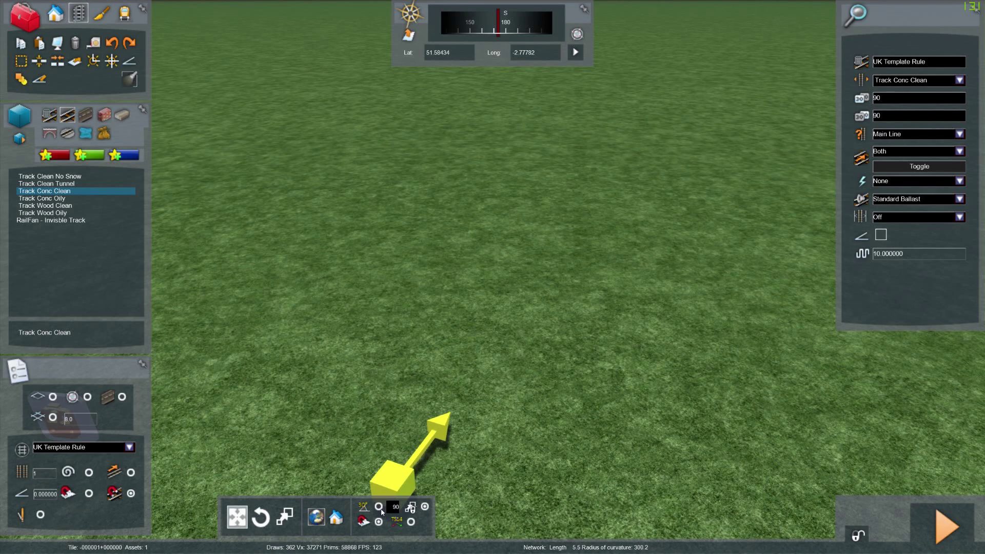
{"action": "left_click_drag", "start_coordinate": [372, 399], "coordinate": [354, 142]}
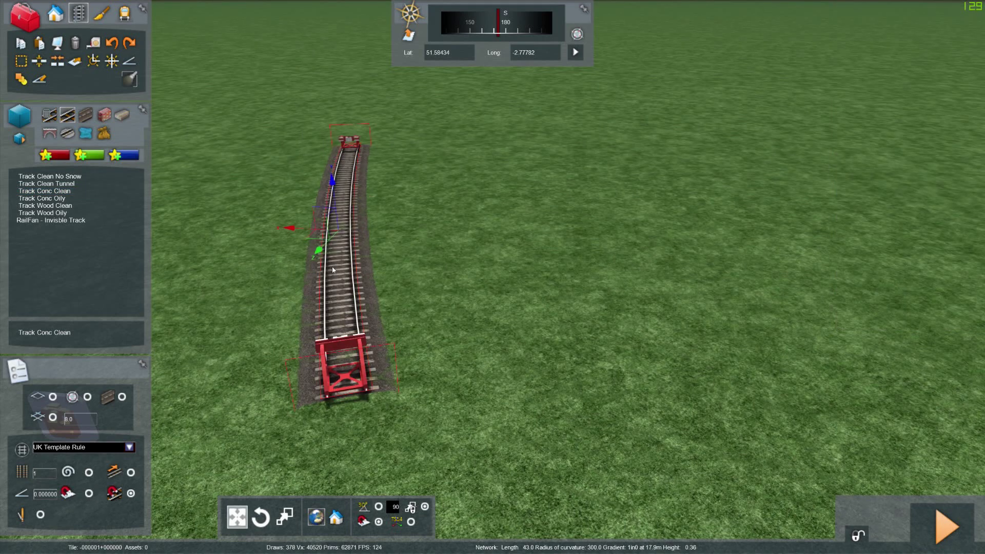
Move the single-track piece sideways and rotate it so that it lies across the view
{"action": "left_click_drag", "start_coordinate": [332, 270], "coordinate": [414, 265]}
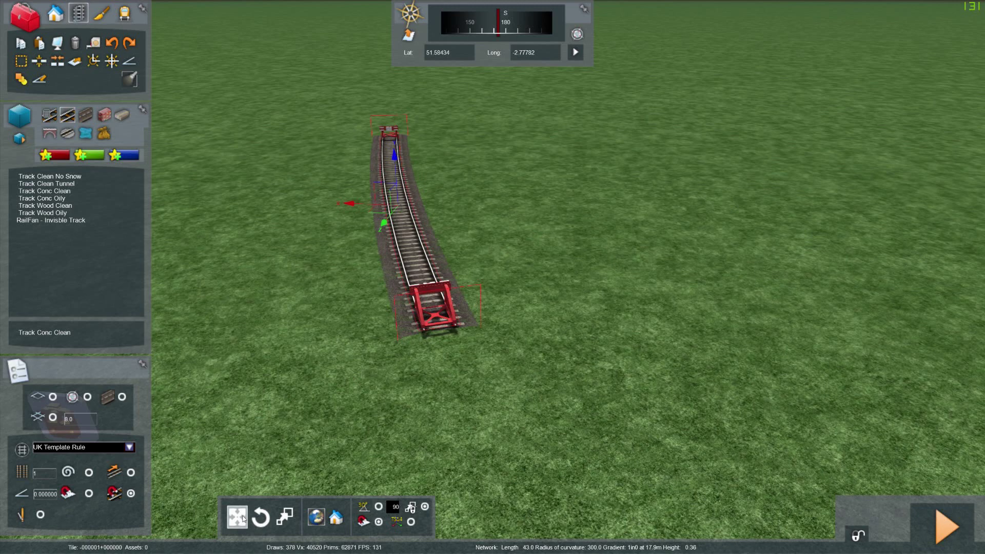
{"action": "left_click", "coordinate": [267, 528]}
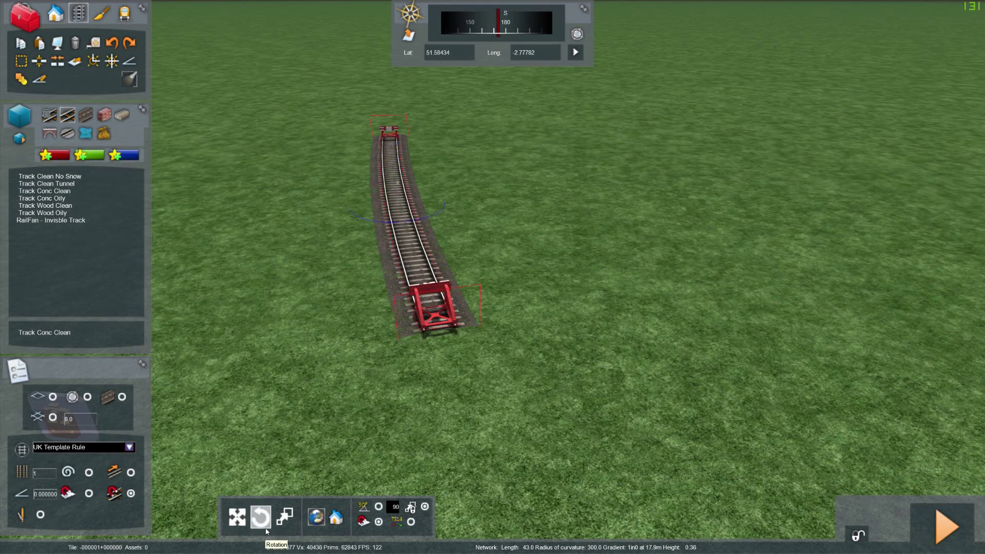
{"action": "left_click_drag", "start_coordinate": [358, 215], "coordinate": [395, 214]}
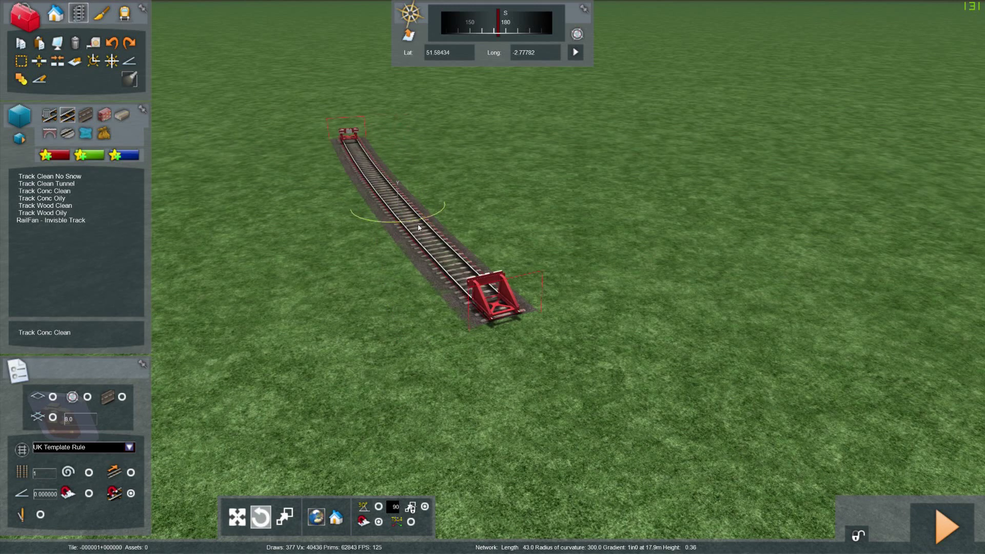
{"action": "key", "text": "ctrl+z"}
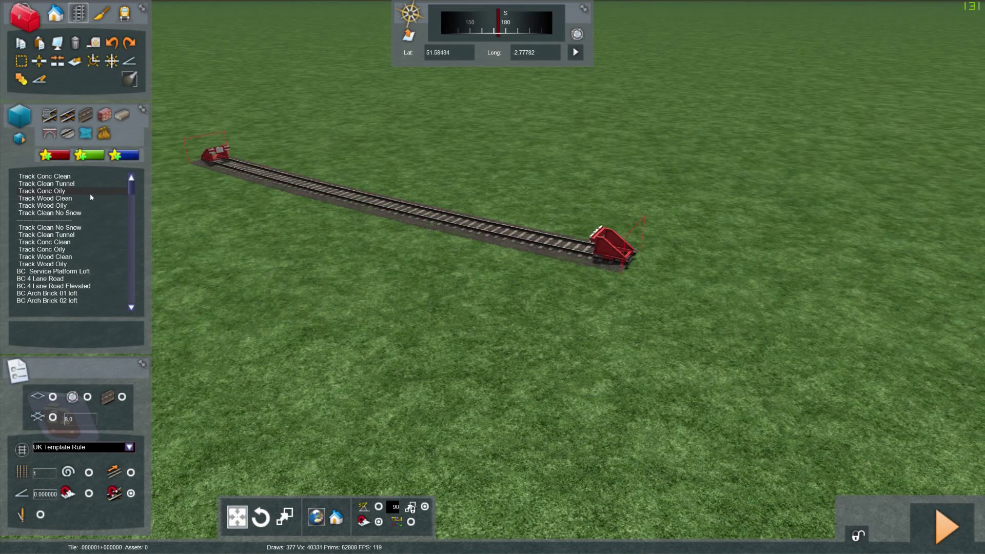
Select Track Conc Clean and start a new single track at the buffer end of the existing curve
{"action": "left_click", "coordinate": [97, 177]}
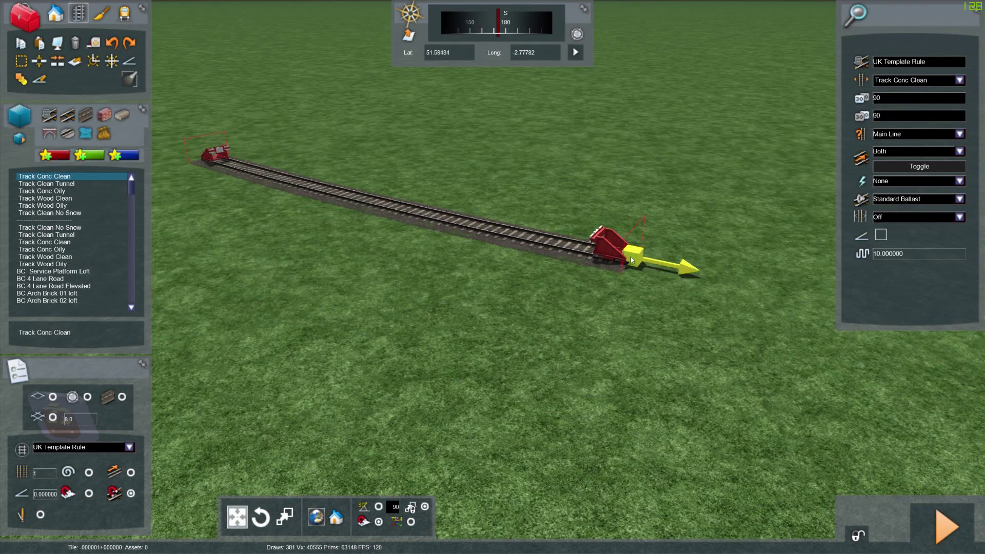
{"action": "right_click_drag", "start_coordinate": [577, 298], "coordinate": [564, 317]}
{"action": "key", "text": "Right"}
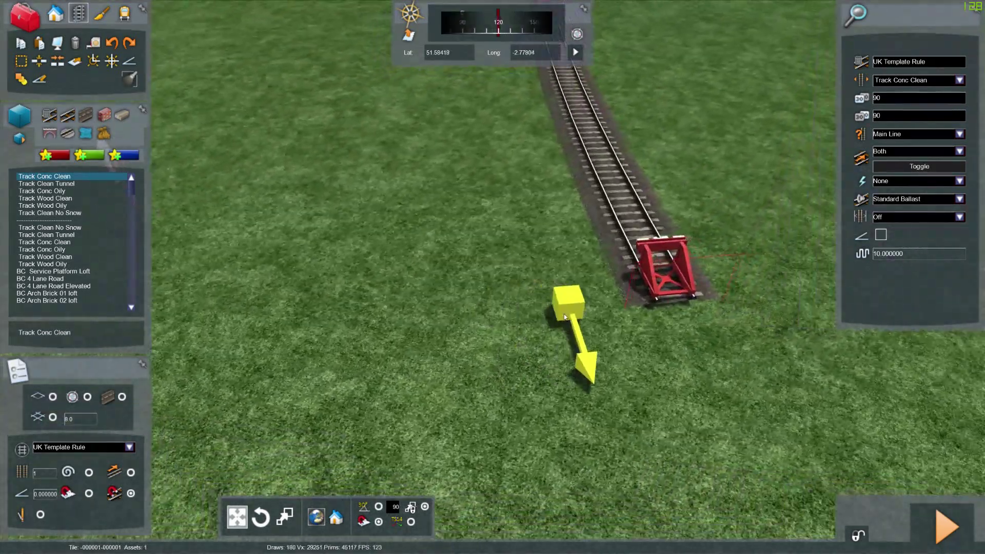
{"action": "key", "text": "Right"}
{"action": "key", "text": "Down"}
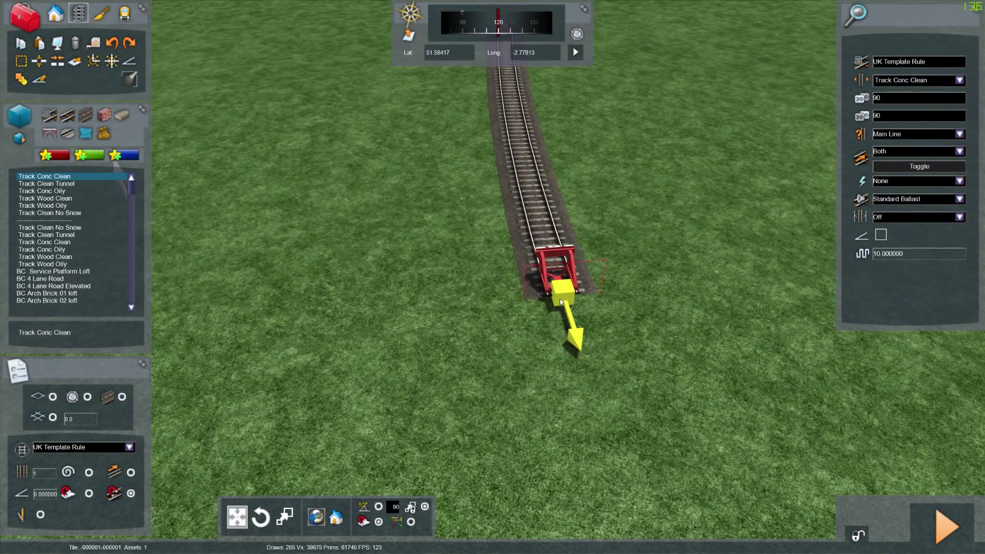
{"action": "left_click", "coordinate": [560, 302]}
Continue the single track onward from the curve's end and finish laying
{"action": "scroll", "coordinate": [561, 435], "scroll_direction": "down", "scroll_amount": 5}
{"action": "left_click", "coordinate": [640, 421]}
{"action": "scroll", "coordinate": [667, 456], "scroll_direction": "down", "scroll_amount": 1}
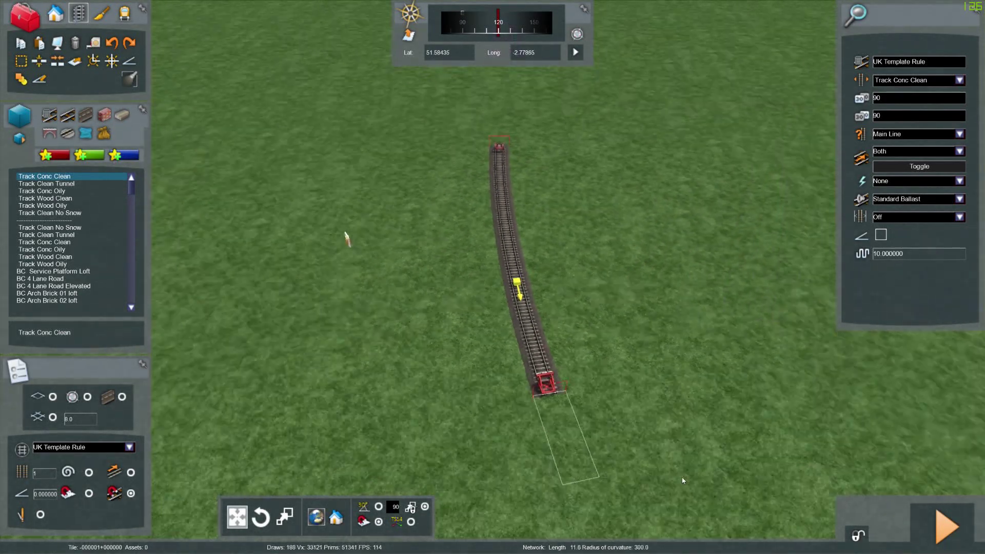
{"action": "scroll", "coordinate": [682, 477], "scroll_direction": "down", "scroll_amount": 3}
{"action": "left_click", "coordinate": [599, 463]}
{"action": "left_click", "coordinate": [683, 492]}
{"action": "right_click", "coordinate": [682, 491]}
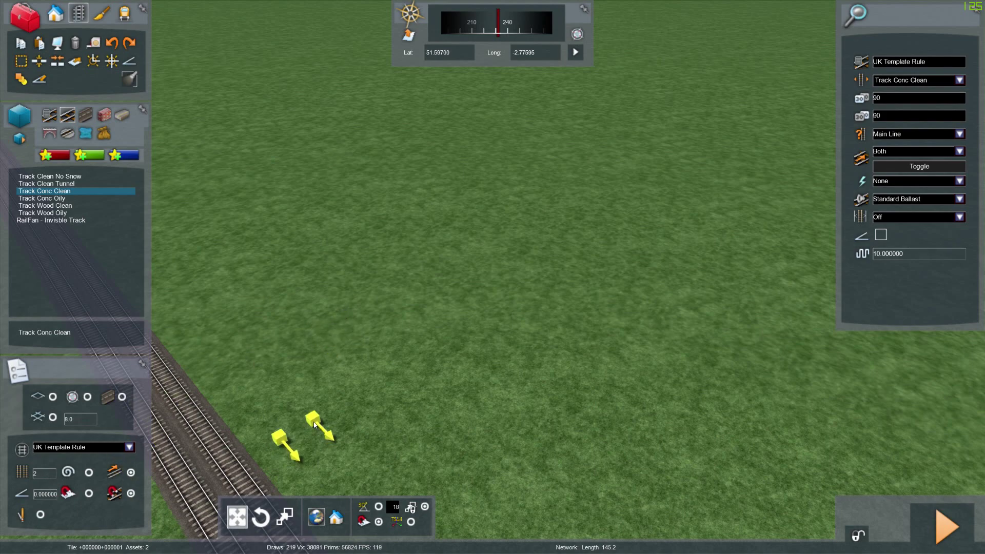
{"action": "key", "text": "Down"}
{"action": "right_click_drag", "start_coordinate": [314, 425], "coordinate": [205, 277]}
{"action": "key", "text": "Up"}
{"action": "left_click", "coordinate": [352, 465]}
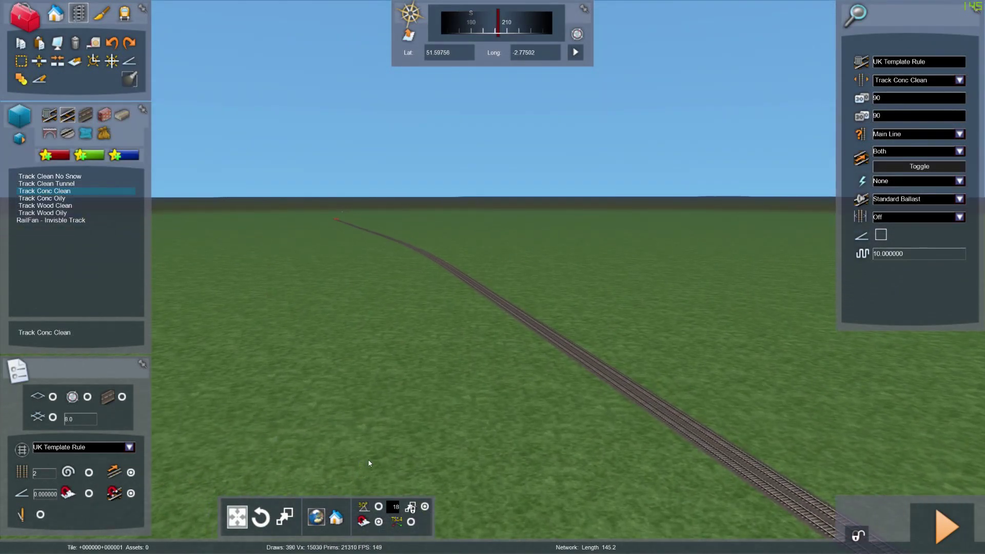
{"action": "right_click", "coordinate": [400, 307]}
Set the number of tracks to 1, lay a single track beside the double track and curve it into the nearer line
{"action": "key", "text": "Right"}
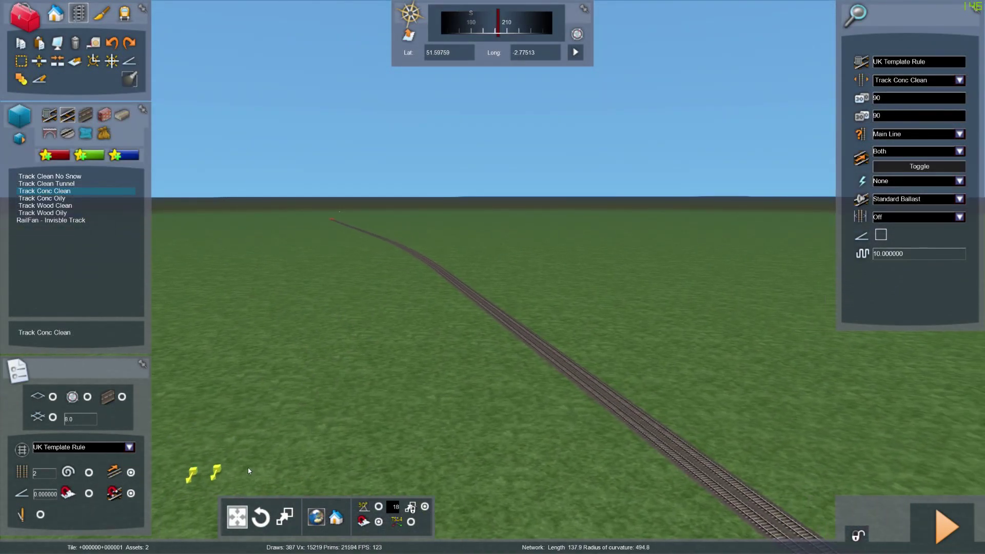
{"action": "key", "text": "Down"}
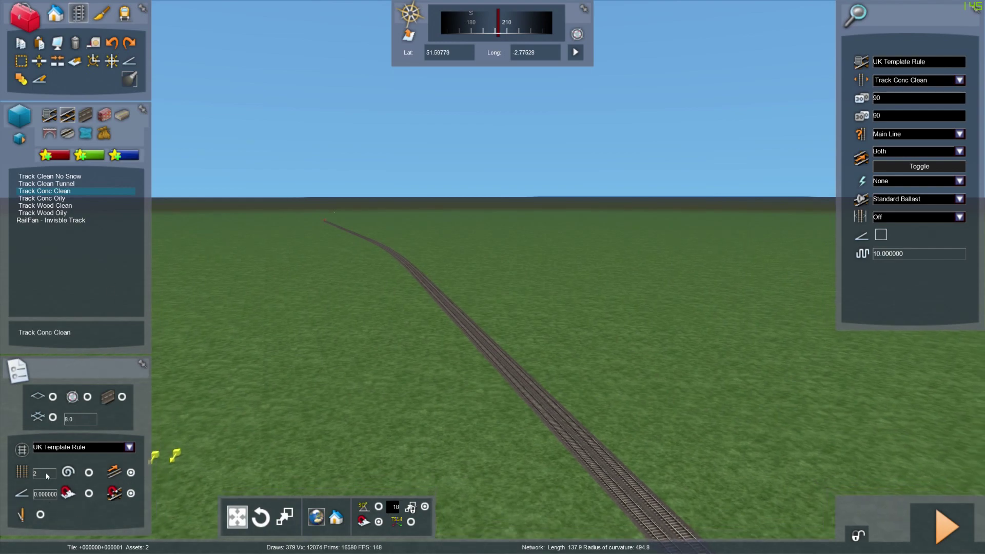
{"action": "type", "text": "1"}
{"action": "right_click_drag", "start_coordinate": [337, 431], "coordinate": [340, 438]}
{"action": "key", "text": "Right"}
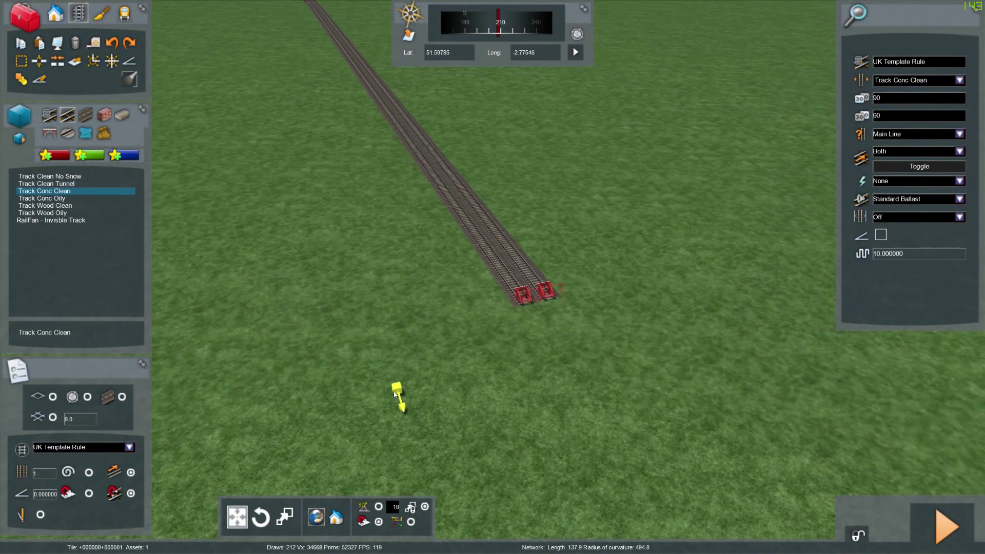
{"action": "left_click", "coordinate": [399, 408]}
{"action": "left_click_drag", "start_coordinate": [387, 351], "coordinate": [345, 106]}
{"action": "left_click", "coordinate": [344, 106]}
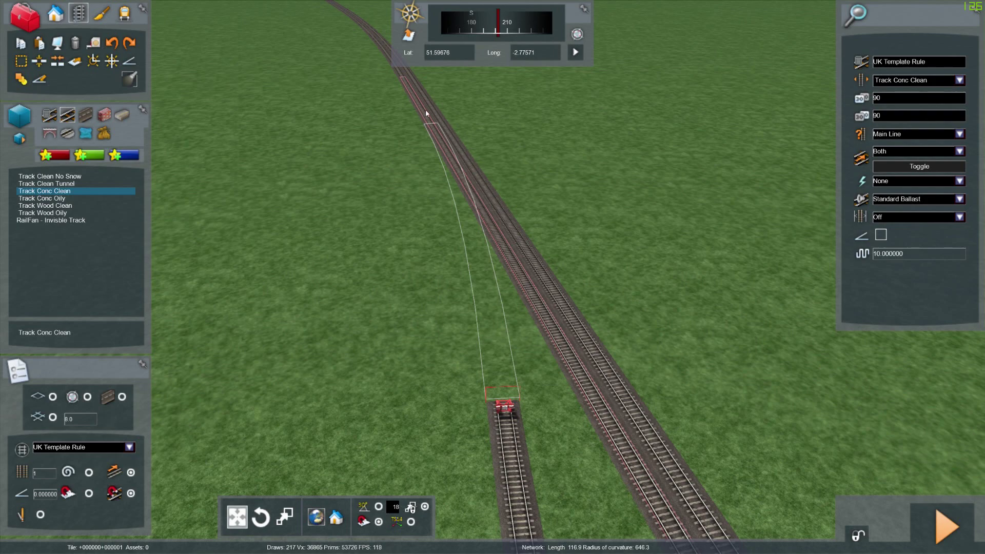
{"action": "left_click", "coordinate": [425, 113]}
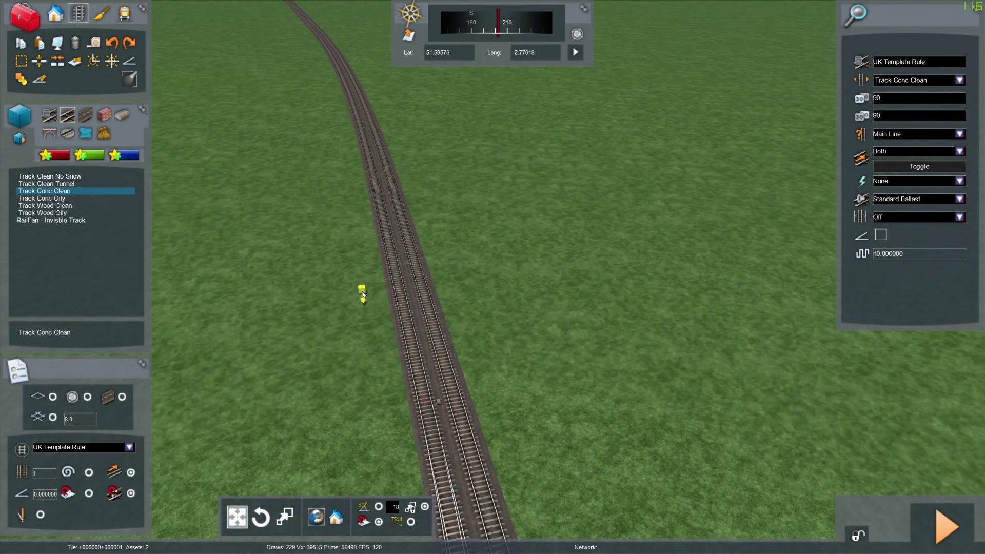
{"action": "right_click", "coordinate": [361, 292]}
Open the display filter options and examine the visibility settings beside the buffer end of the double track
{"action": "right_click_drag", "start_coordinate": [362, 291], "coordinate": [92, 226]}
{"action": "key", "text": "Down"}
{"action": "right_click_drag", "start_coordinate": [62, 93], "coordinate": [62, 96]}
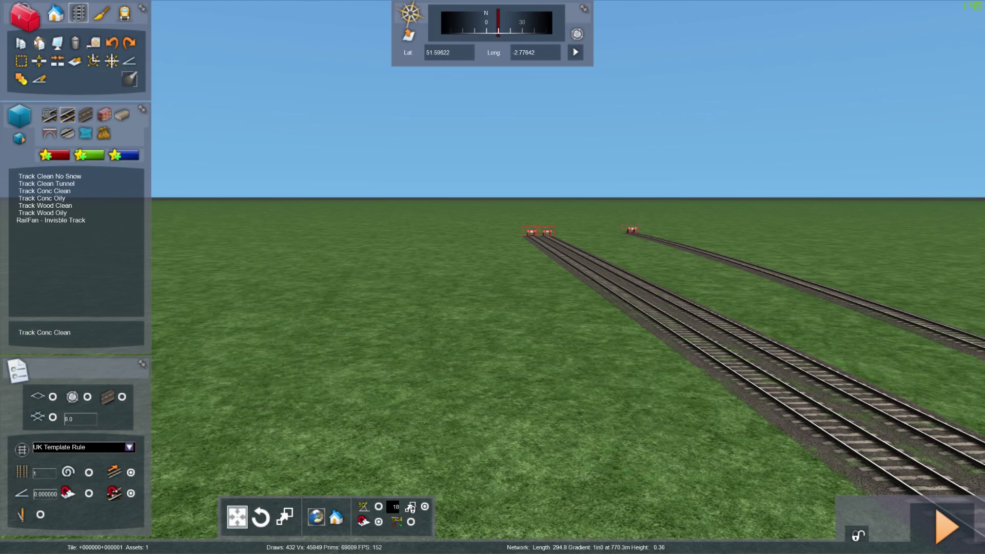
{"action": "left_click", "coordinate": [58, 43]}
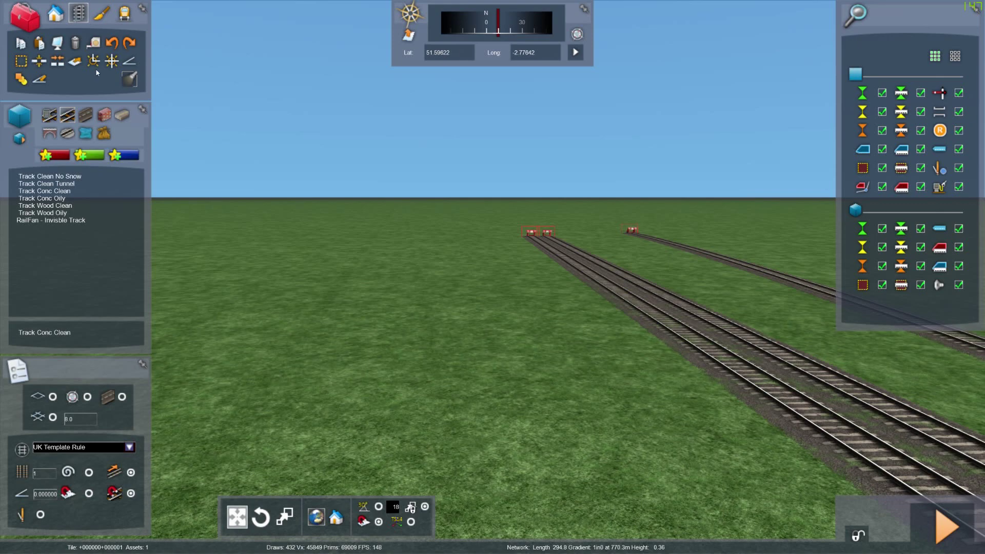
{"action": "right_click_drag", "start_coordinate": [128, 65], "coordinate": [129, 95]}
{"action": "key", "text": "Right"}
{"action": "key", "text": "Up"}
{"action": "key", "text": "Left"}
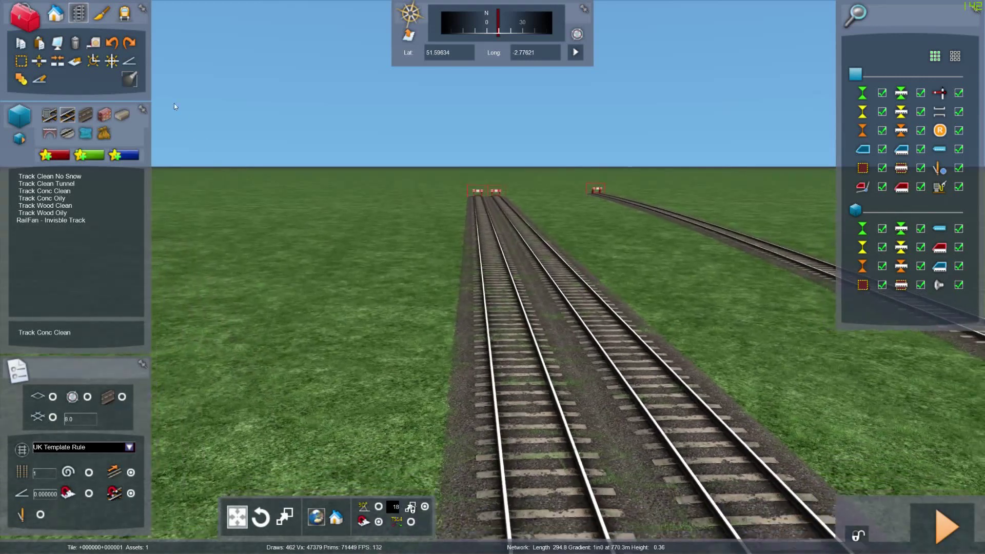
Mark out sections about 55 m and about 67 m long on the two lines of the double track
{"action": "left_click", "coordinate": [21, 61]}
{"action": "left_click_drag", "start_coordinate": [482, 207], "coordinate": [507, 421]}
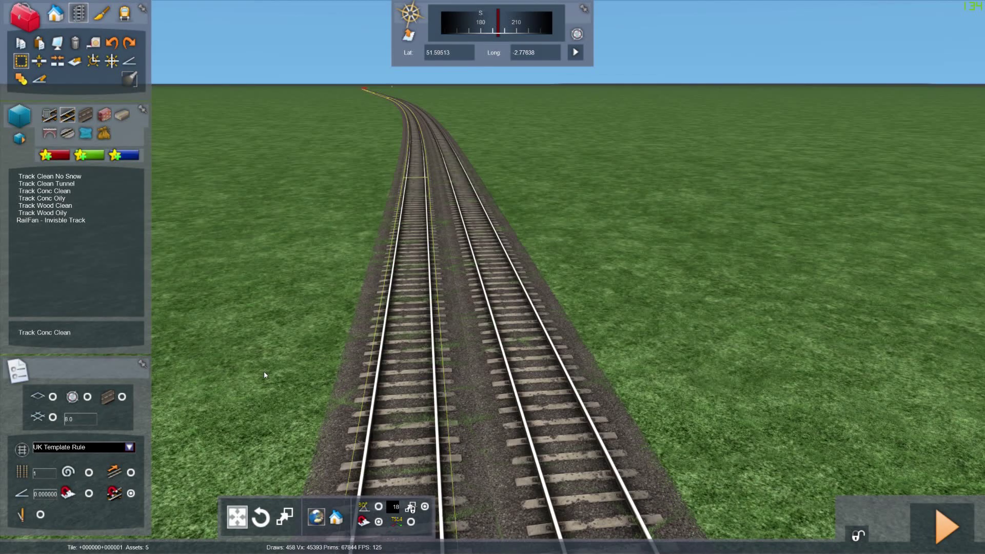
{"action": "left_click", "coordinate": [417, 363]}
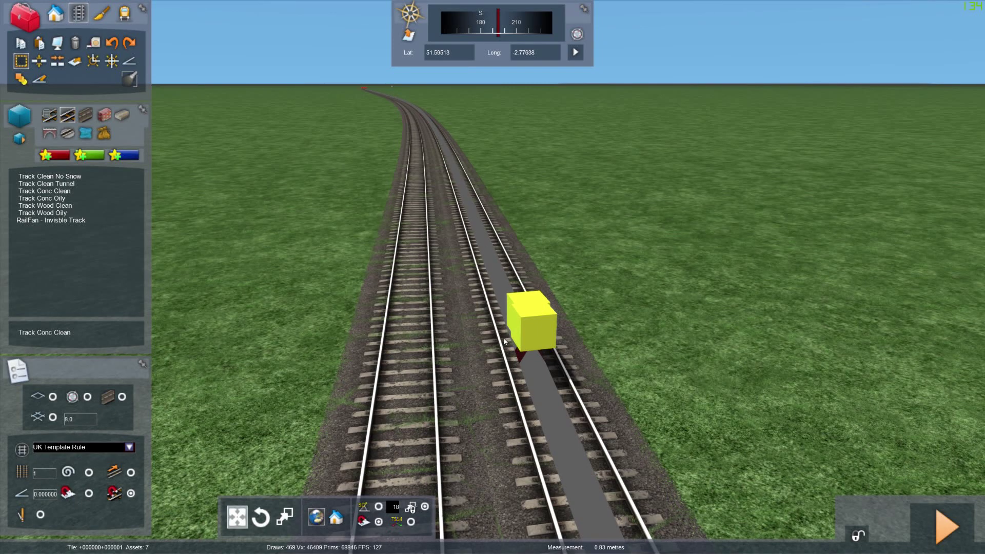
{"action": "key", "text": "Up"}
{"action": "right_click_drag", "start_coordinate": [504, 339], "coordinate": [495, 325]}
{"action": "right_click_drag", "start_coordinate": [435, 301], "coordinate": [451, 449]}
{"action": "key", "text": "Down"}
{"action": "key", "text": "Up"}
{"action": "key", "text": "Down"}
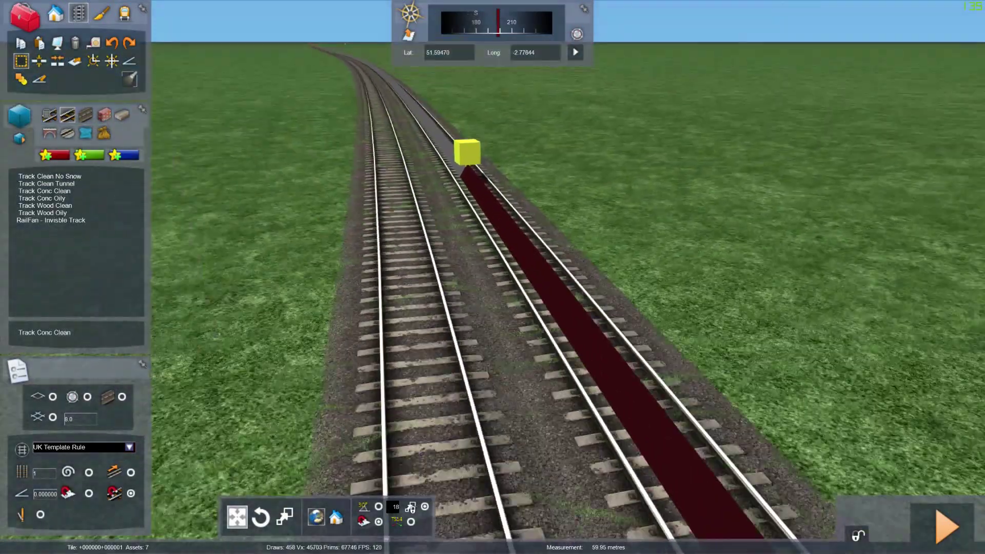
{"action": "left_click_drag", "start_coordinate": [467, 164], "coordinate": [440, 170]}
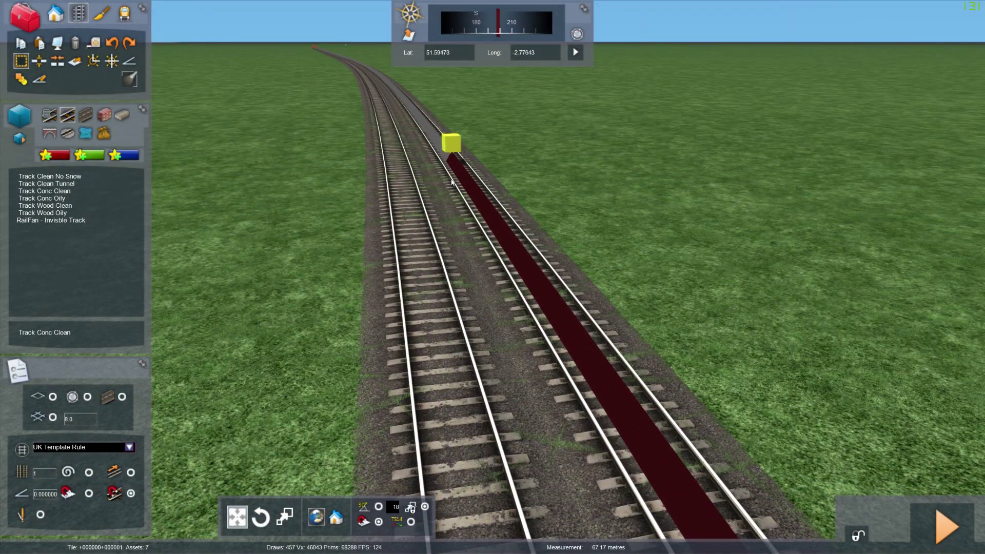
Set the first speed limit of the marked section on the left line to 5
{"action": "mouse_move", "coordinate": [931, 167]}
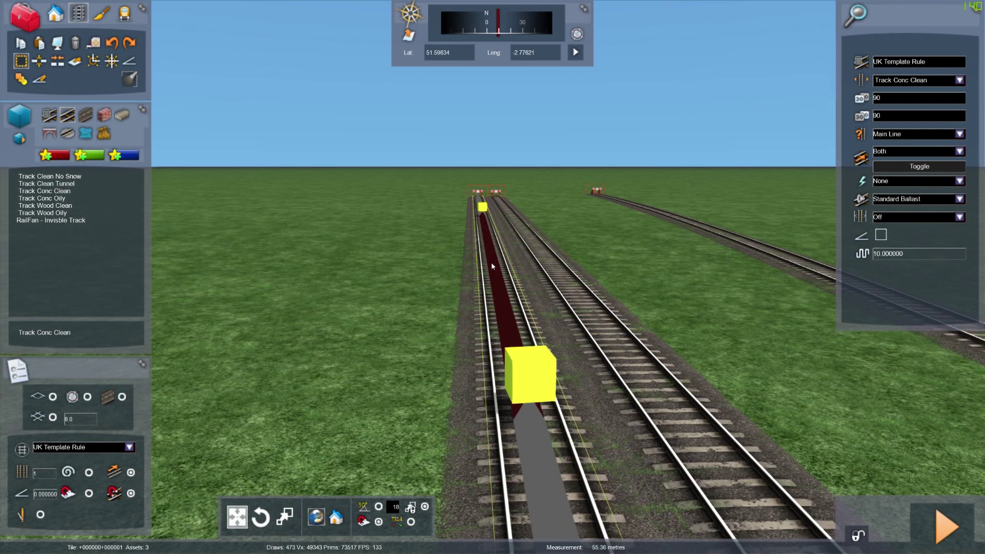
{"action": "left_click_drag", "start_coordinate": [913, 100], "coordinate": [839, 114]}
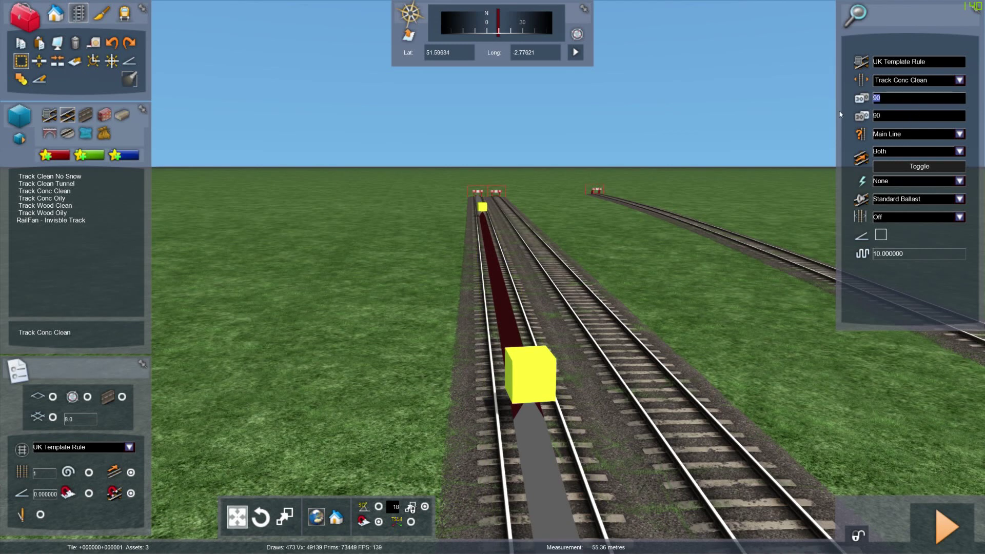
{"action": "type", "text": "5"}
{"action": "left_click_drag", "start_coordinate": [887, 101], "coordinate": [864, 108]}
{"action": "left_click", "coordinate": [810, 111]}
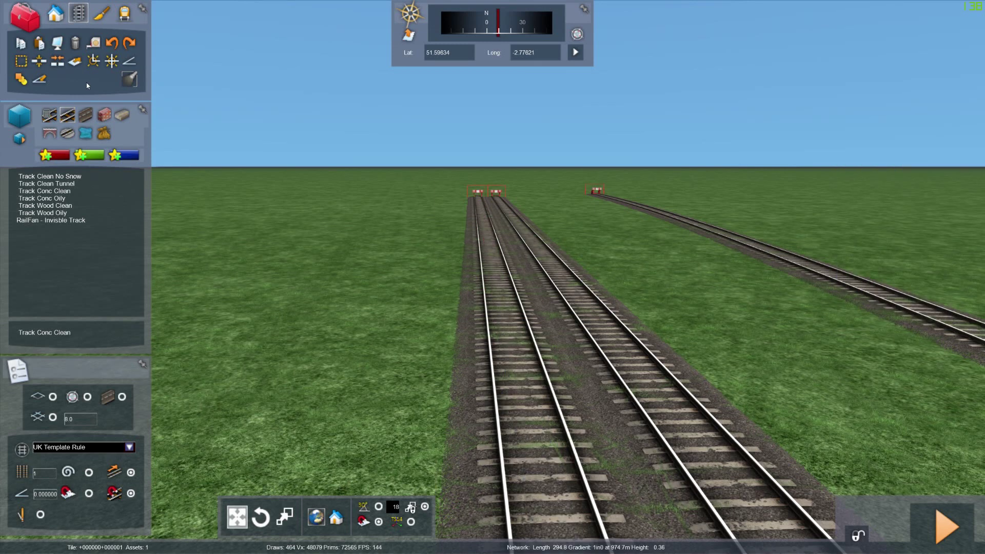
Split the left line of the double track partway along, short of its buffer end
{"action": "left_click", "coordinate": [37, 64]}
{"action": "left_click", "coordinate": [495, 275]}
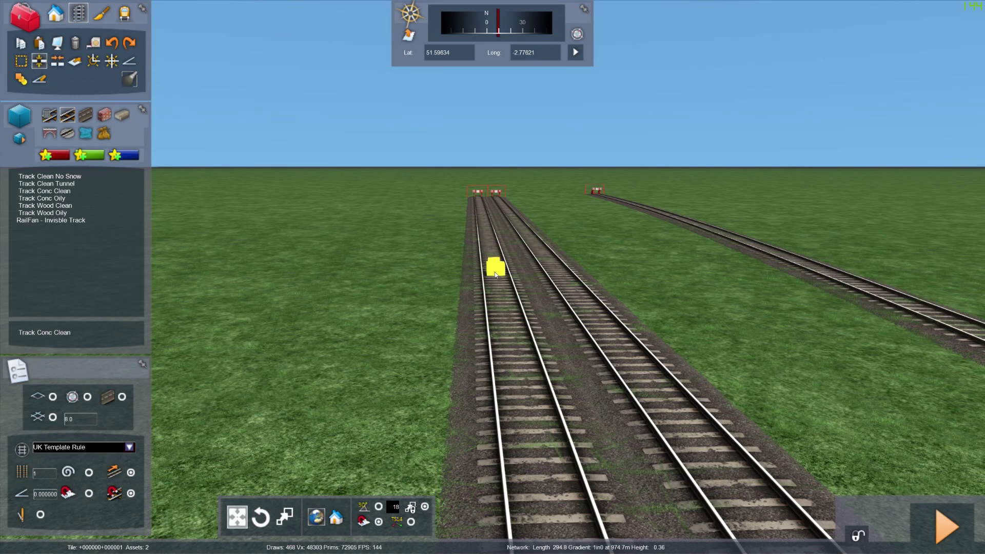
{"action": "key", "text": "Up"}
{"action": "right_click_drag", "start_coordinate": [491, 234], "coordinate": [521, 235]}
Try moving the split-off end piece away from the rest of the line, and undo the move
{"action": "left_click", "coordinate": [514, 229]}
{"action": "key", "text": "Up"}
{"action": "left_click_drag", "start_coordinate": [522, 235], "coordinate": [508, 162]}
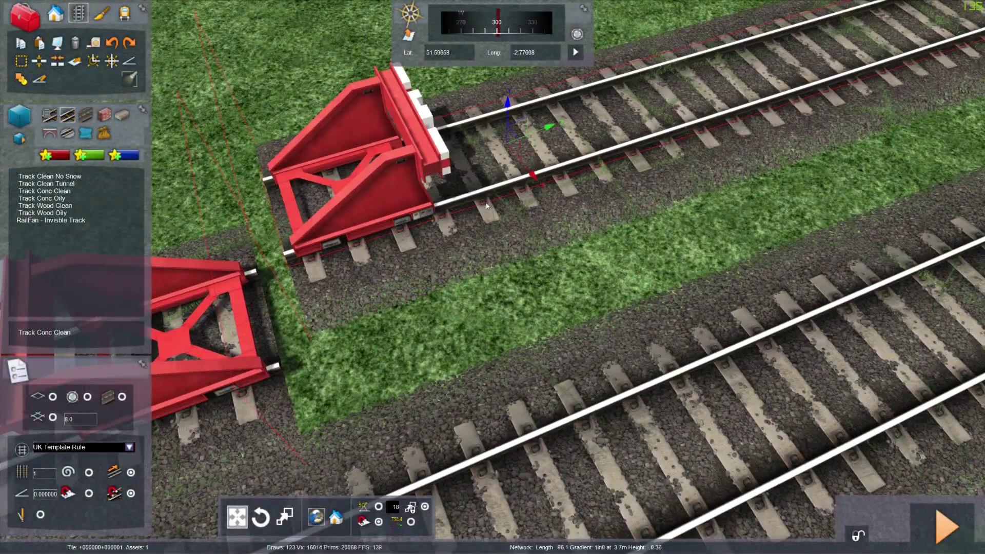
{"action": "key", "text": "ctrl+z"}
{"action": "right_click_drag", "start_coordinate": [486, 202], "coordinate": [519, 173]}
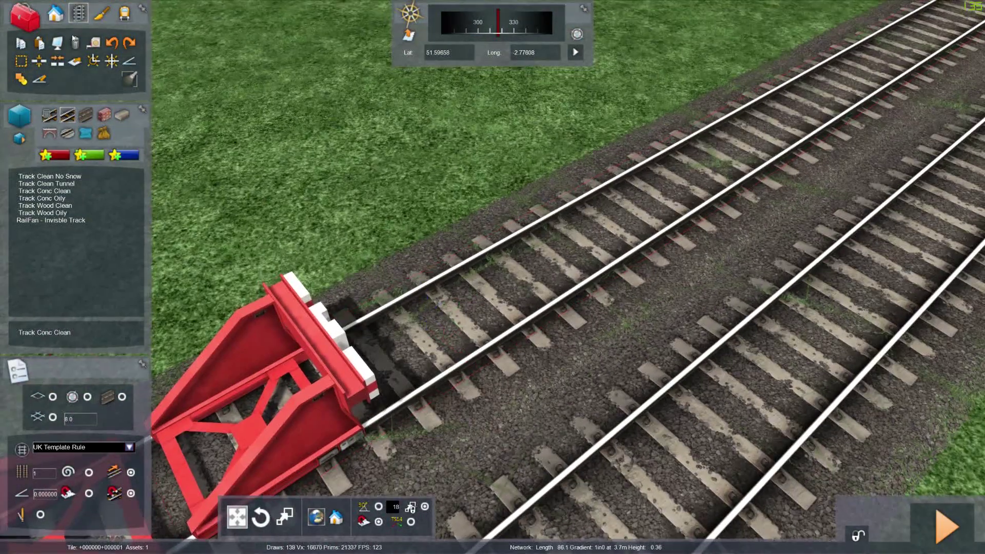
Split the left line of the double track at a second point nearer its buffer end
{"action": "left_click", "coordinate": [39, 61]}
{"action": "right_click_drag", "start_coordinate": [329, 205], "coordinate": [518, 154]}
{"action": "key", "text": "Up"}
{"action": "right_click_drag", "start_coordinate": [328, 128], "coordinate": [319, 161]}
{"action": "key", "text": "Down"}
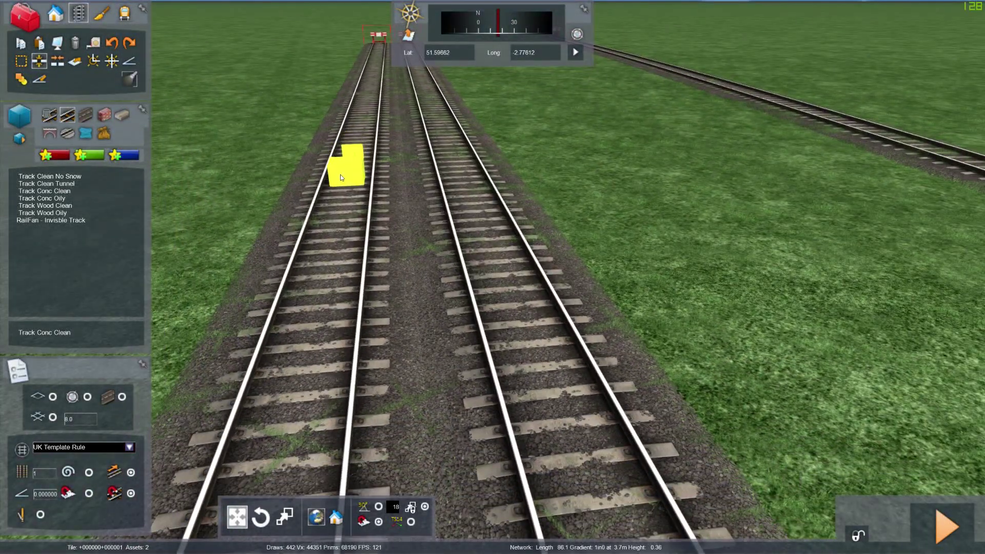
{"action": "mouse_move", "coordinate": [340, 175]}
{"action": "left_mouse_down"}
{"action": "mouse_move", "coordinate": [782, 110]}
{"action": "mouse_move", "coordinate": [563, 151]}
{"action": "mouse_move", "coordinate": [440, 164]}
{"action": "mouse_move", "coordinate": [331, 160]}
{"action": "mouse_move", "coordinate": [876, 140]}
{"action": "mouse_move", "coordinate": [770, 143]}
{"action": "left_mouse_up"}
{"action": "mouse_move", "coordinate": [769, 143]}
{"action": "right_mouse_down"}
{"action": "mouse_move", "coordinate": [693, 103]}
{"action": "mouse_move", "coordinate": [538, 128]}
{"action": "right_mouse_up"}
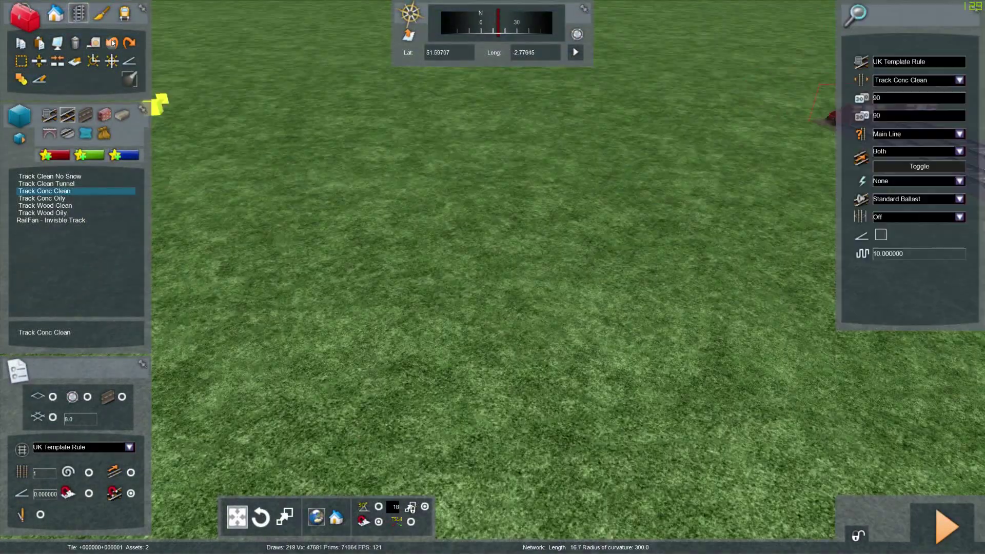
Lay two separate single Track Conc Clean pieces, about 42 m and 58 m long, end to end with a gap beside the double track
{"action": "scroll", "coordinate": [314, 136], "scroll_direction": "down", "scroll_amount": 5}
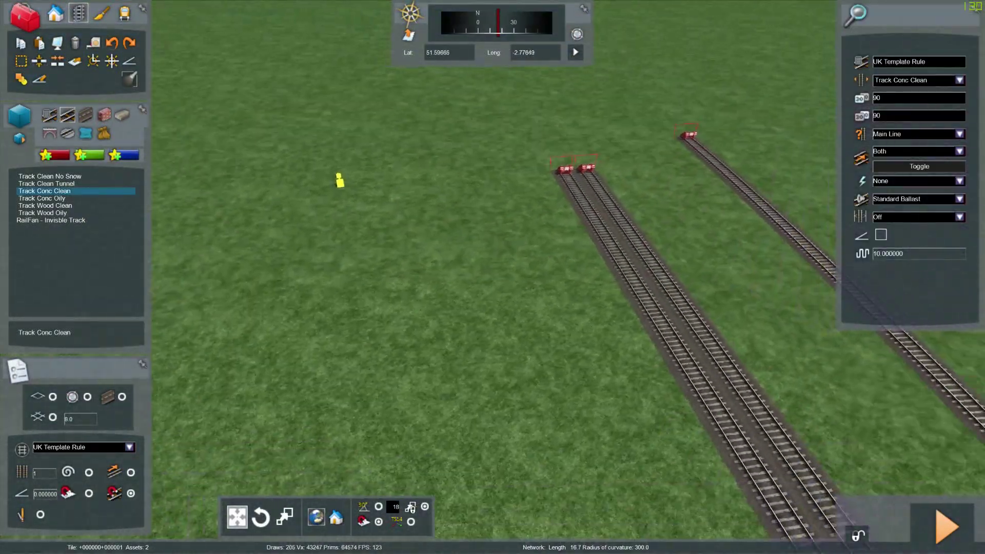
{"action": "key", "text": "Right"}
{"action": "left_click", "coordinate": [361, 381]}
{"action": "left_click_drag", "start_coordinate": [322, 202], "coordinate": [323, 202]}
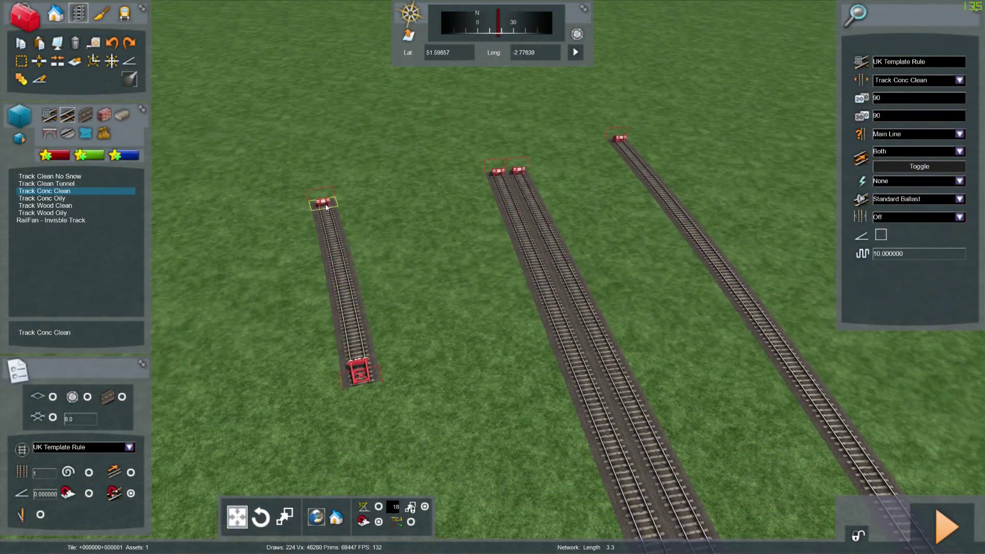
{"action": "left_click_drag", "start_coordinate": [319, 163], "coordinate": [308, 80]}
{"action": "right_click", "coordinate": [306, 135]}
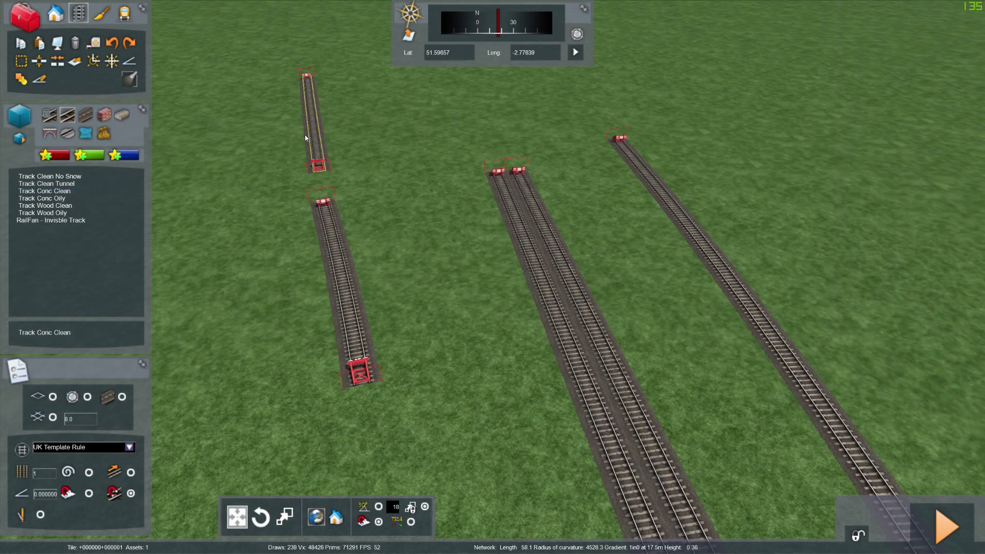
{"action": "right_click_drag", "start_coordinate": [328, 213], "coordinate": [323, 210]}
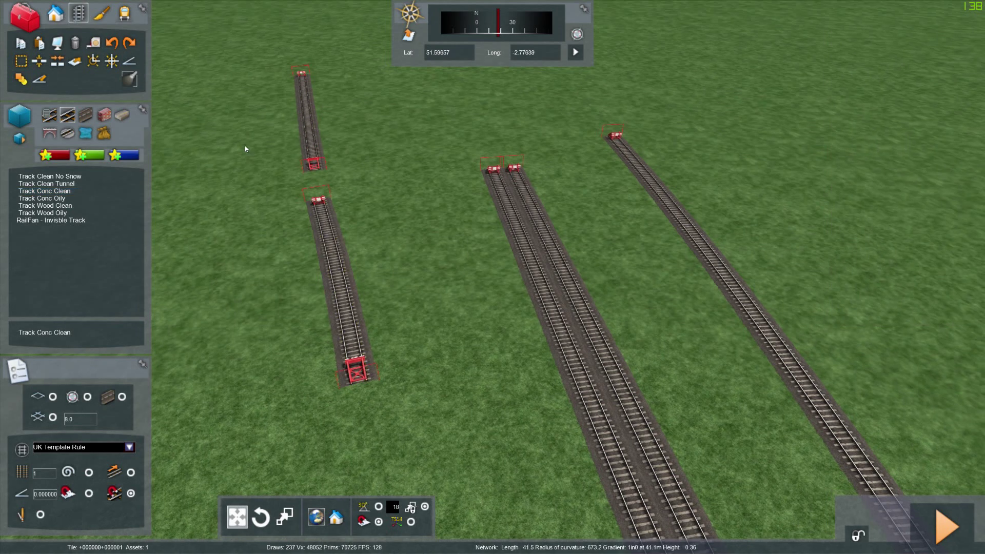
Join the two loose single-track pieces by bringing the nearer piece up to the farther one
{"action": "left_click", "coordinate": [57, 61]}
{"action": "left_click", "coordinate": [328, 211]}
{"action": "left_click", "coordinate": [310, 144]}
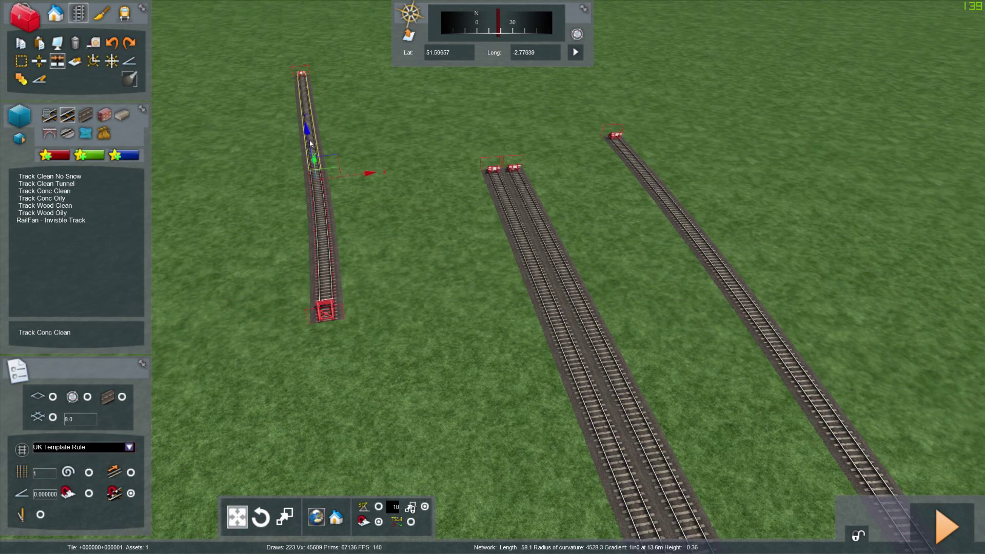
{"action": "right_click", "coordinate": [289, 155]}
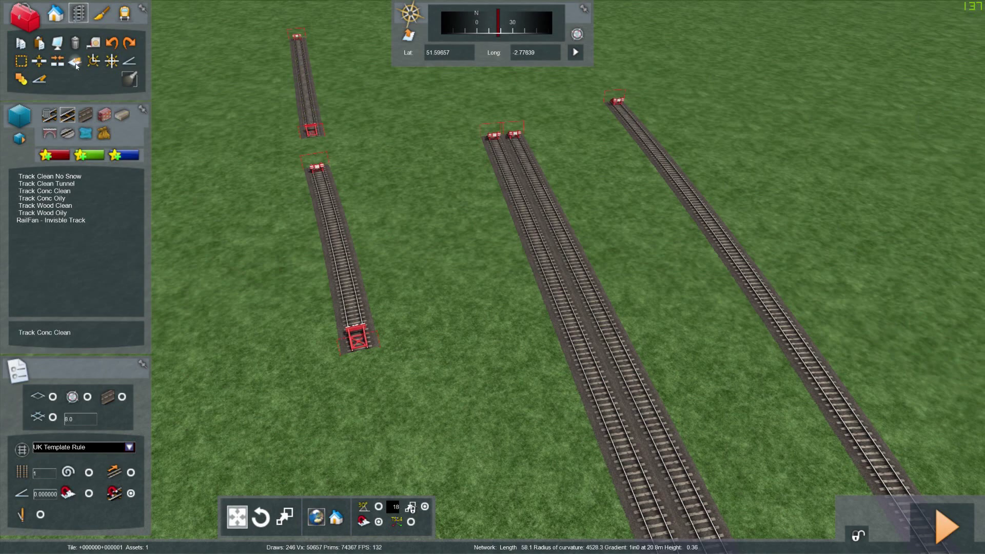
Repeat the join, attaching the nearer loose single-track piece to the end of the farther piece
{"action": "left_click", "coordinate": [57, 61]}
{"action": "left_click", "coordinate": [315, 188]}
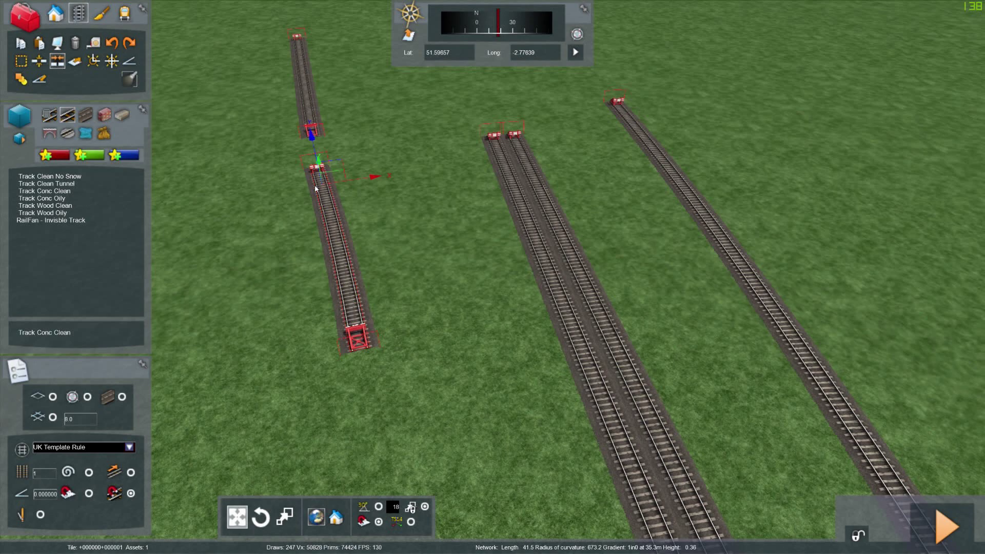
{"action": "left_click", "coordinate": [302, 102]}
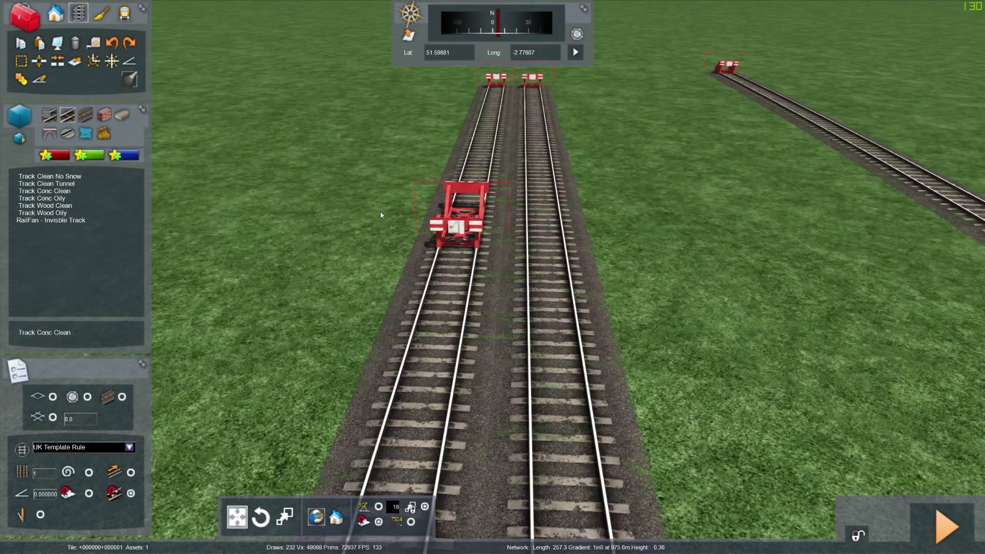
Weld the split in the left line of the double track back together
{"action": "key", "text": "Up"}
{"action": "right_click_drag", "start_coordinate": [381, 215], "coordinate": [378, 213]}
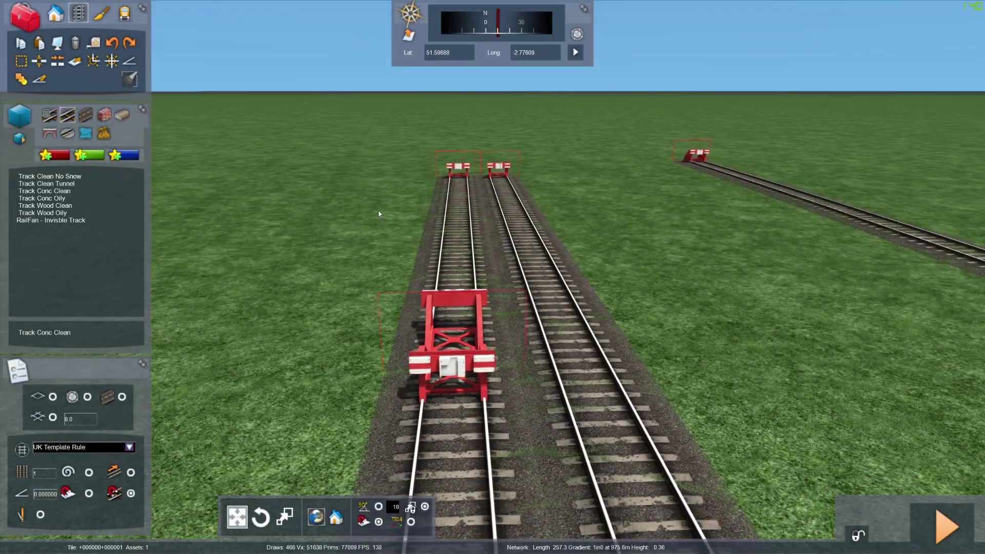
{"action": "left_click", "coordinate": [94, 60]}
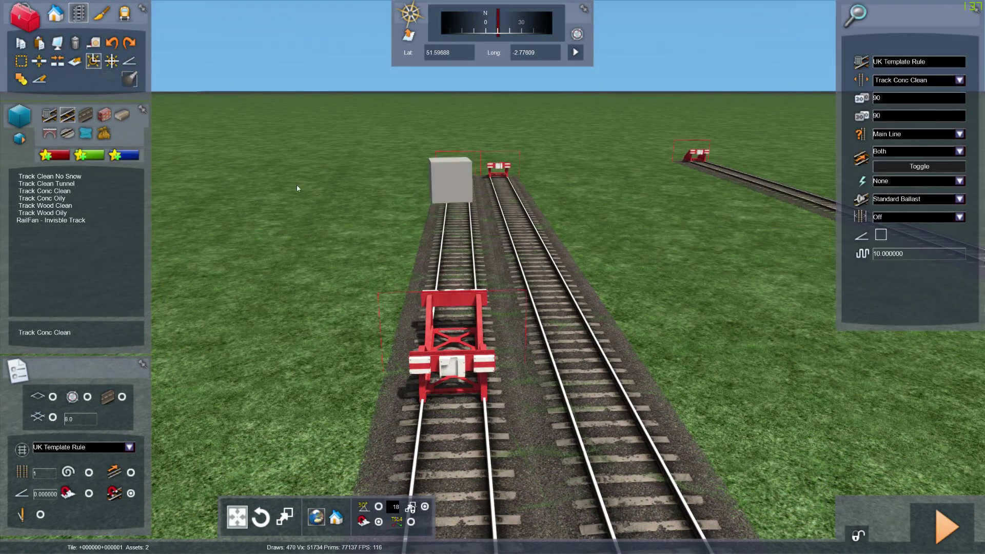
{"action": "left_click", "coordinate": [445, 188]}
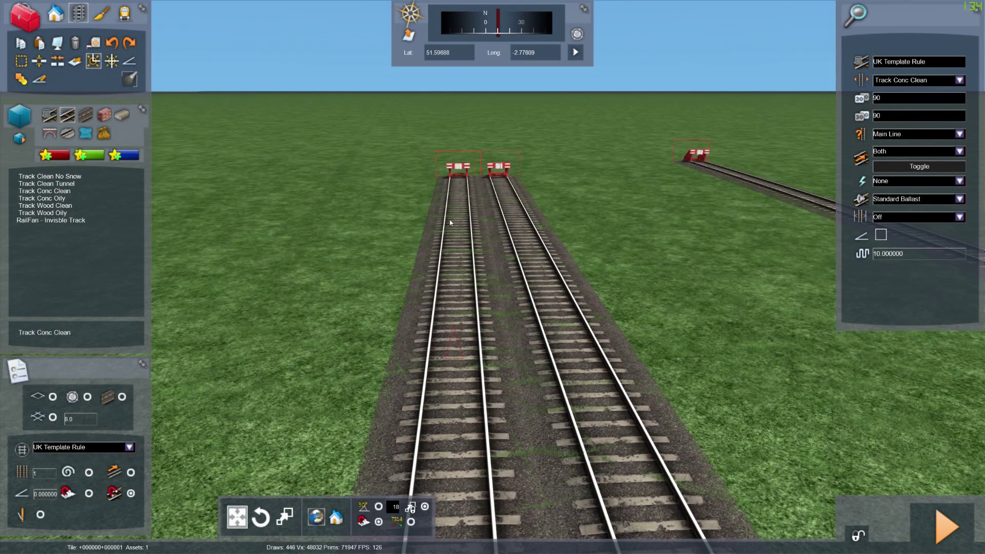
{"action": "right_click", "coordinate": [292, 324]}
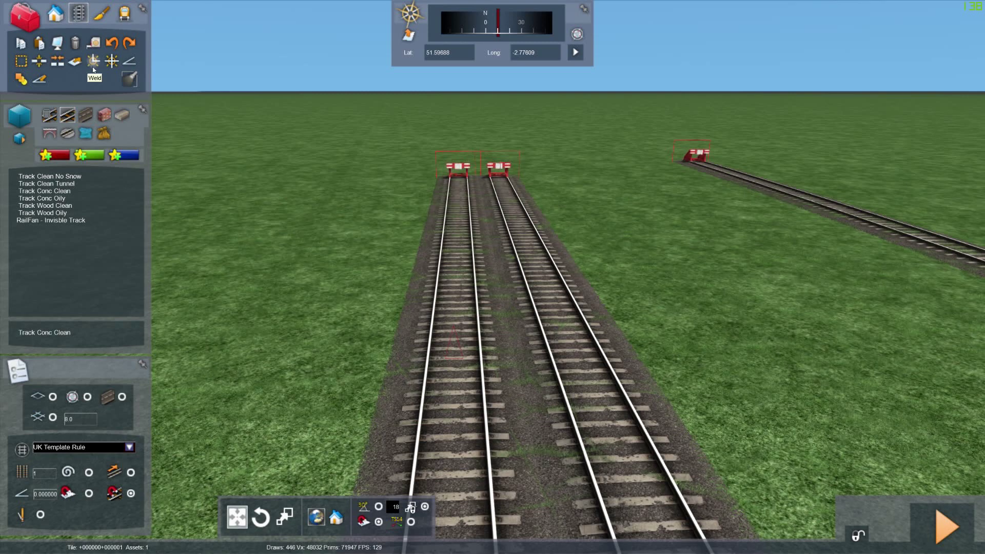
{"action": "left_click", "coordinate": [78, 197]}
{"action": "key", "text": "Down"}
{"action": "left_click", "coordinate": [370, 440]}
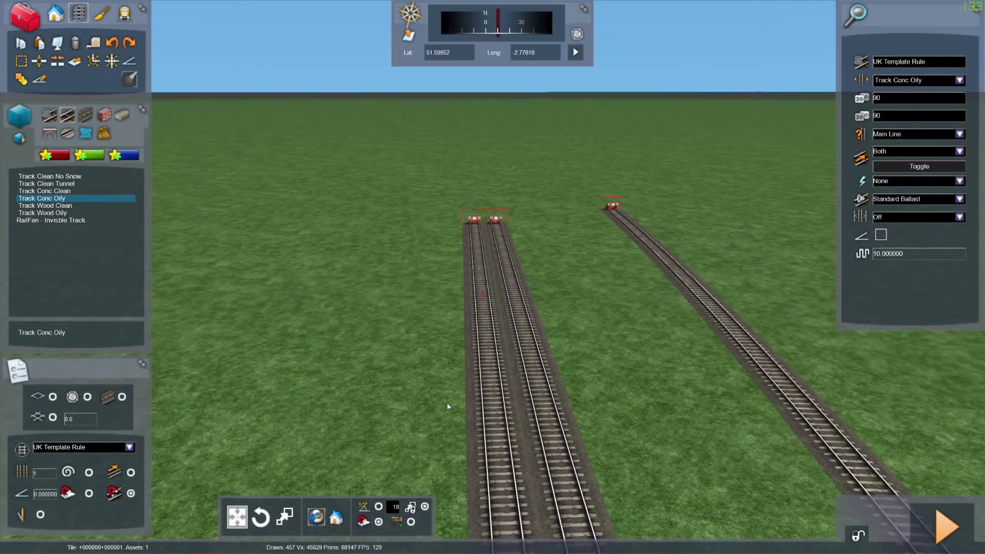
{"action": "key", "text": "Down"}
{"action": "right_click", "coordinate": [568, 430]}
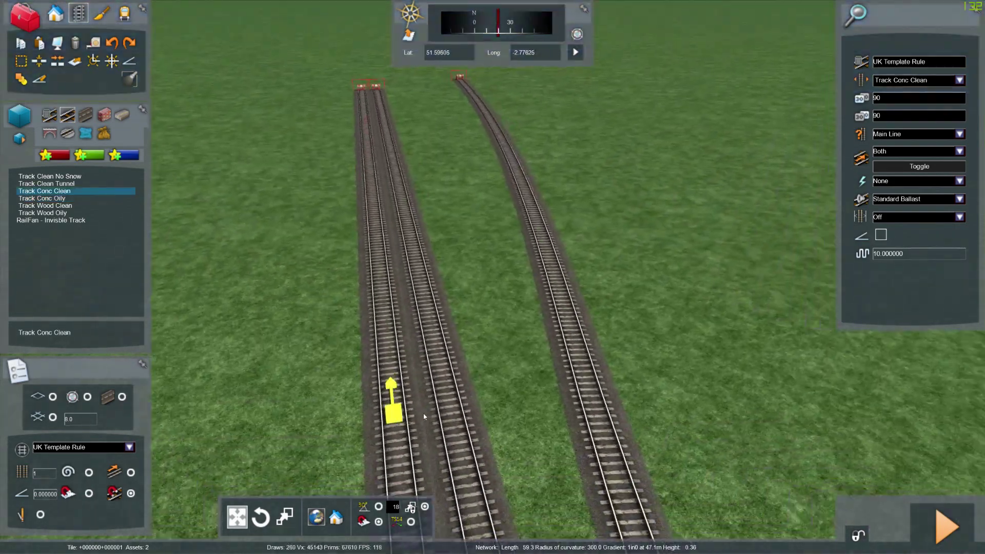
Lay a single Track Conc Clean piece diagonally across both lines of the double track
{"action": "key", "text": "Right"}
{"action": "left_click_drag", "start_coordinate": [491, 382], "coordinate": [535, 401]}
{"action": "left_click", "coordinate": [178, 180]}
{"action": "right_click_drag", "start_coordinate": [179, 179], "coordinate": [199, 251]}
{"action": "key", "text": "Up"}
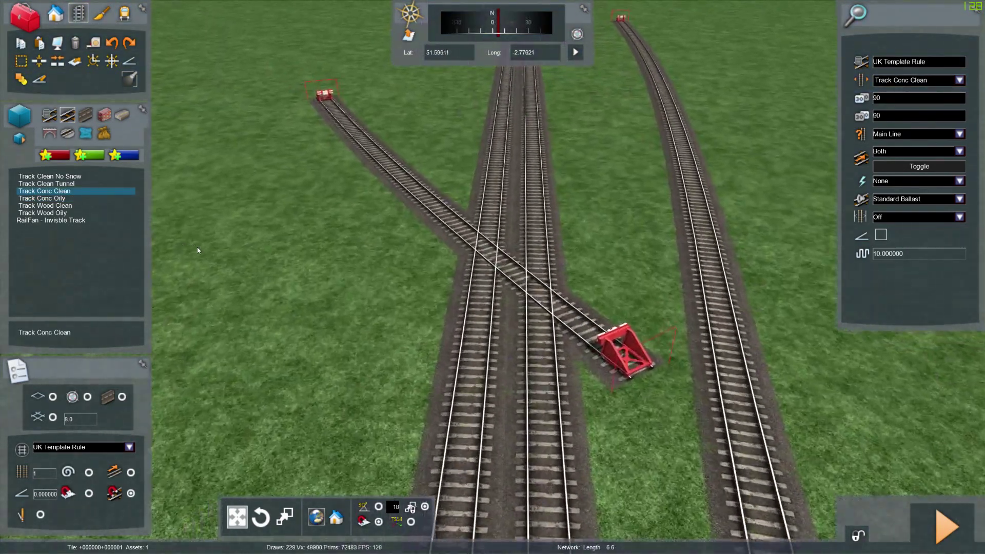
Convert the overlaps between the diagonal track piece and both lines of the double track into proper crossings
{"action": "right_click", "coordinate": [485, 244]}
{"action": "key", "text": "Up"}
{"action": "right_click_drag", "start_coordinate": [485, 244], "coordinate": [496, 190]}
{"action": "double_click", "coordinate": [453, 187]}
{"action": "left_click_drag", "start_coordinate": [451, 187], "coordinate": [593, 207]}
{"action": "right_click_drag", "start_coordinate": [460, 305], "coordinate": [257, 158]}
{"action": "key", "text": "Right"}
{"action": "key", "text": "Left"}
{"action": "key", "text": "Down"}
Remove the diagonal piece from the crossing and restore both lines of the double track as continuous track
{"action": "left_click", "coordinate": [55, 13]}
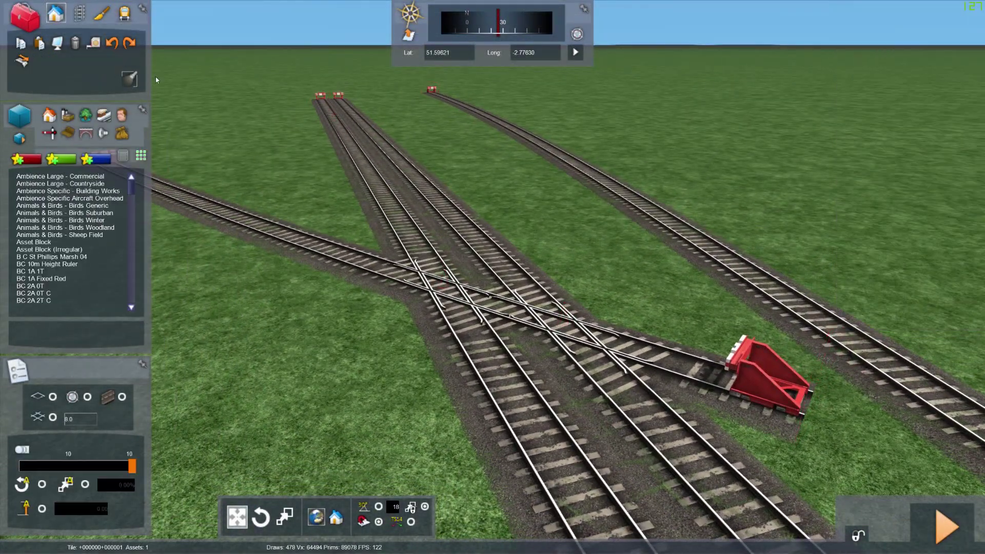
{"action": "left_click_drag", "start_coordinate": [742, 362], "coordinate": [488, 301]}
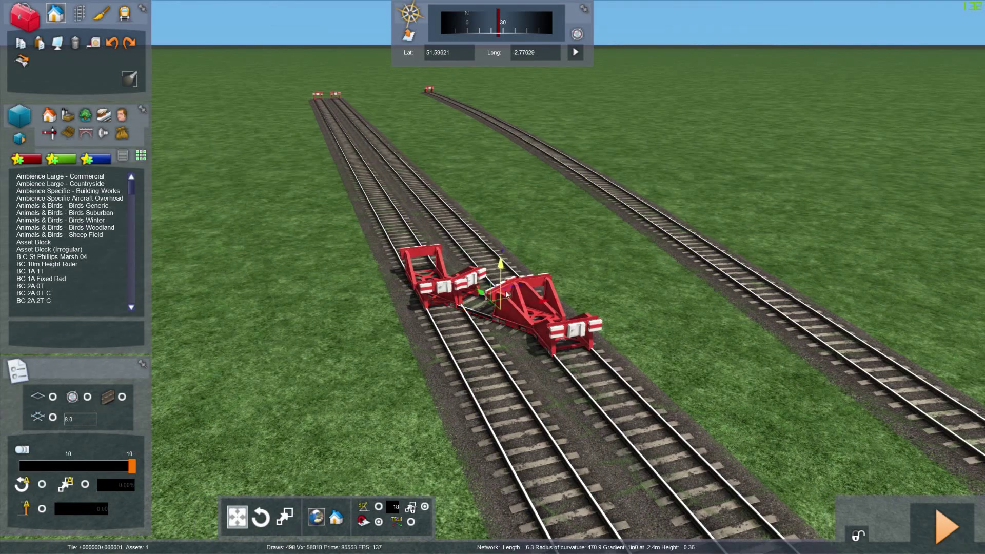
{"action": "left_click", "coordinate": [74, 15]}
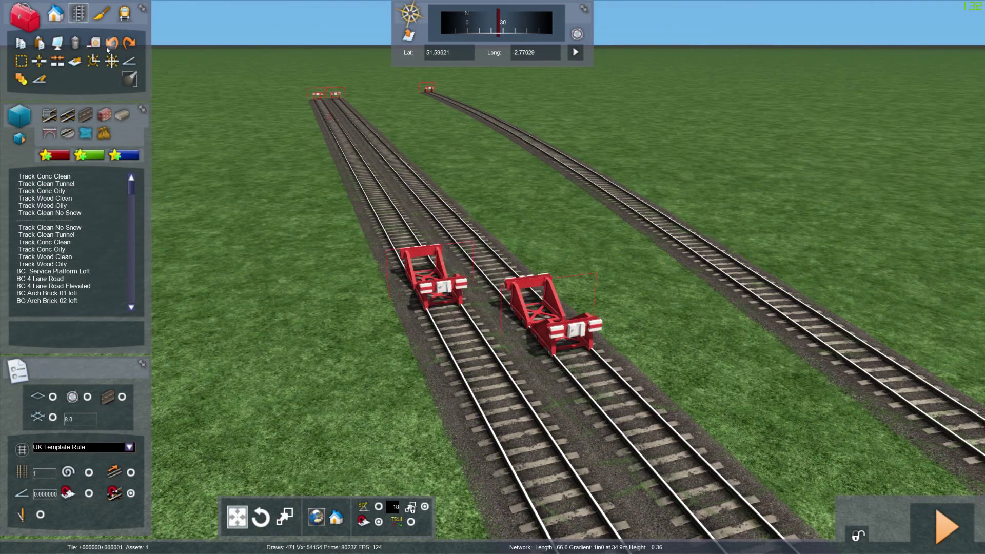
{"action": "left_click", "coordinate": [93, 60]}
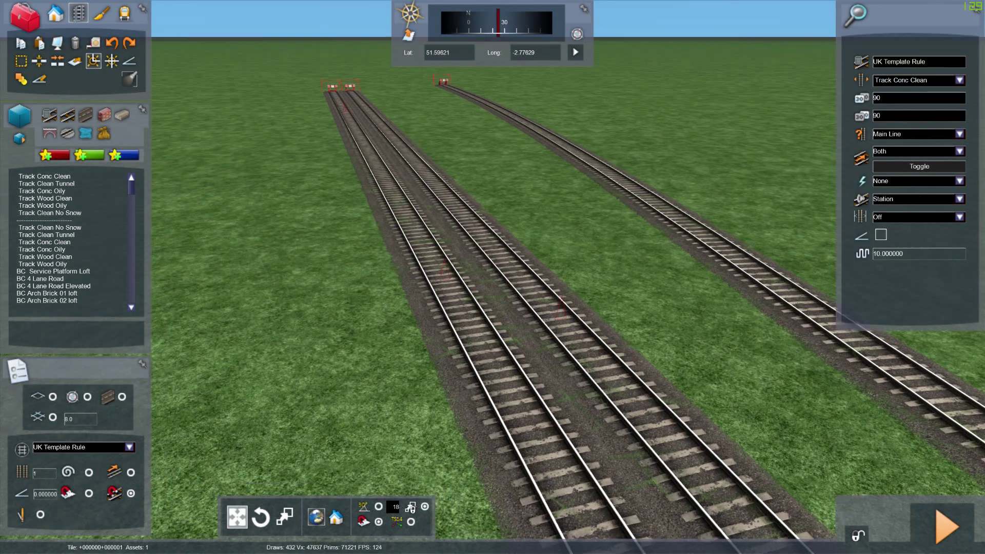
Use the Cross Over tool to lay a Track Conc Clean crossover from the left line to the right line of the double track
{"action": "right_click_drag", "start_coordinate": [440, 211], "coordinate": [383, 228]}
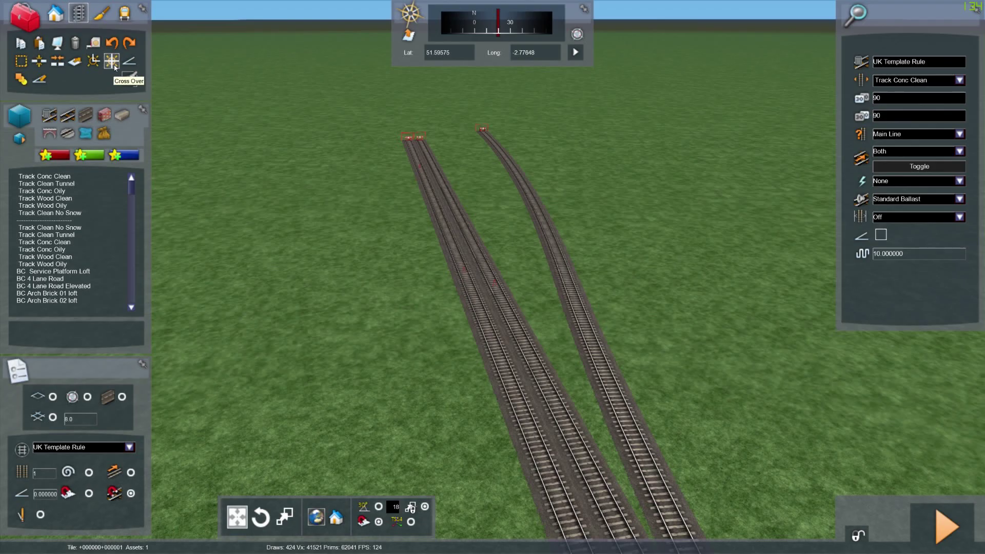
{"action": "right_click_drag", "start_coordinate": [305, 195], "coordinate": [682, 164]}
{"action": "right_click_drag", "start_coordinate": [444, 168], "coordinate": [216, 169]}
{"action": "right_click_drag", "start_coordinate": [476, 303], "coordinate": [476, 280]}
{"action": "key", "text": "Up"}
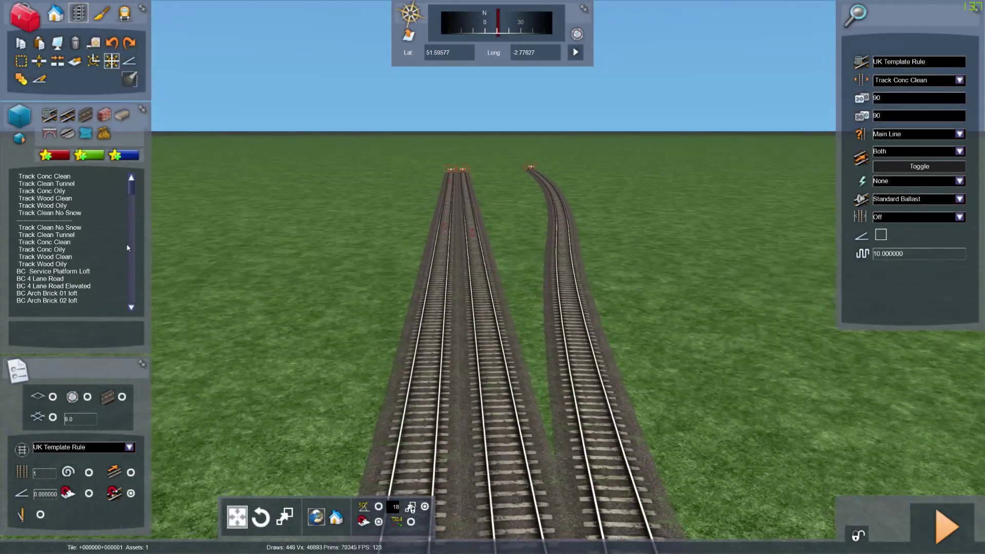
{"action": "left_click", "coordinate": [72, 115]}
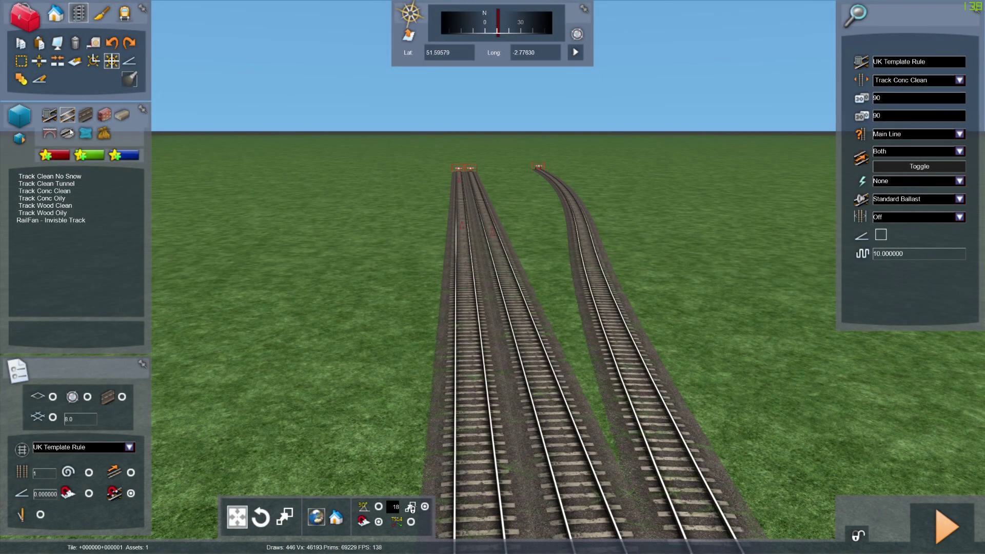
{"action": "left_click", "coordinate": [47, 191]}
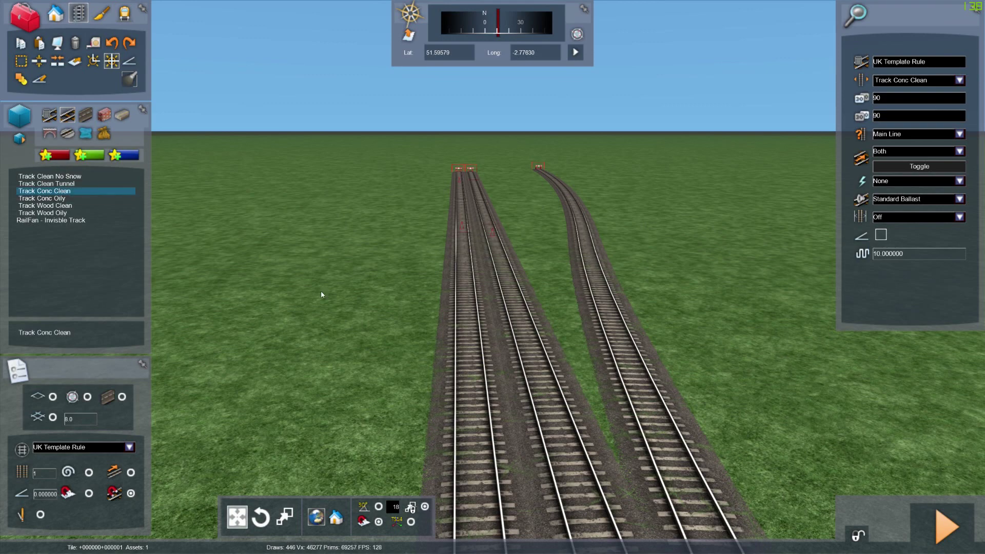
{"action": "left_click", "coordinate": [456, 342]}
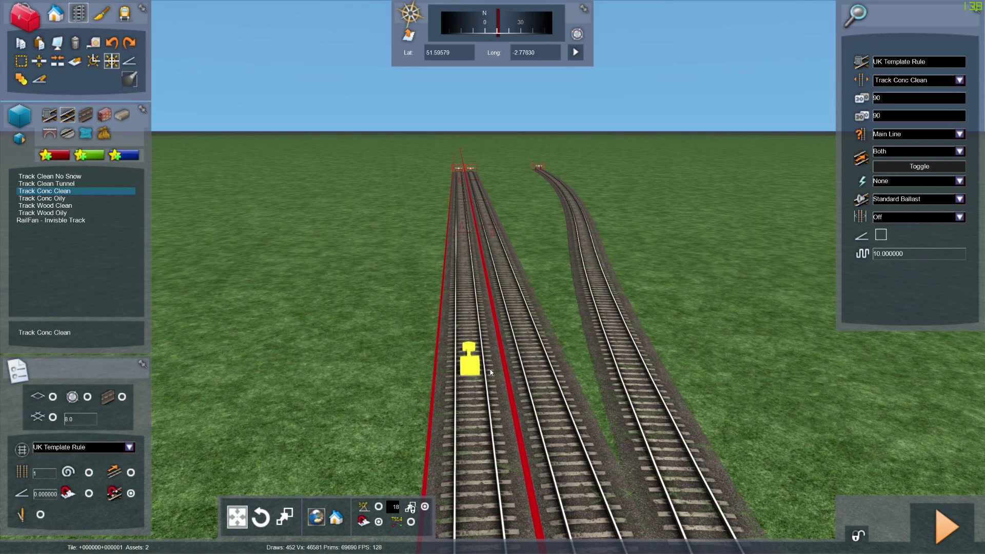
{"action": "left_click", "coordinate": [486, 425]}
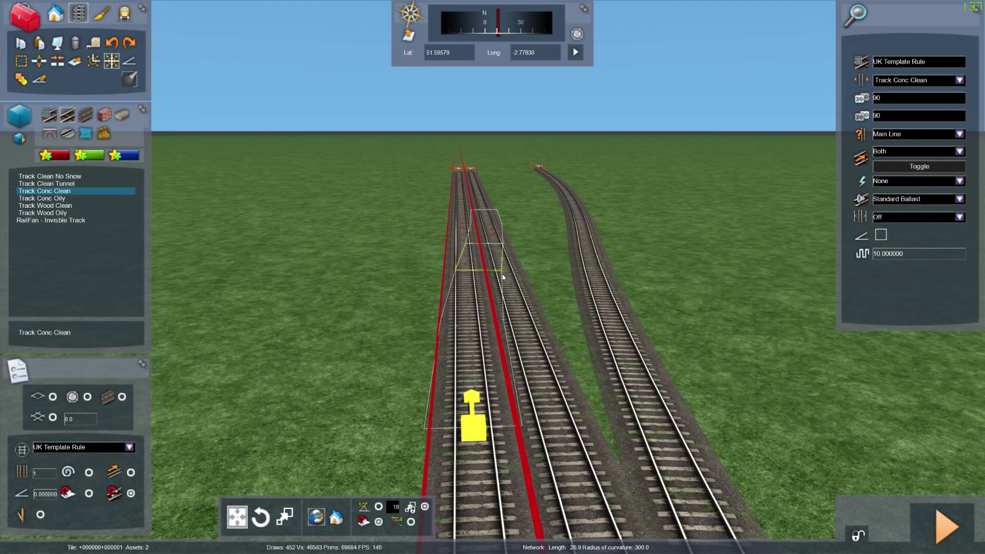
{"action": "left_click_drag", "start_coordinate": [493, 346], "coordinate": [490, 311]}
{"action": "key", "text": "Delete"}
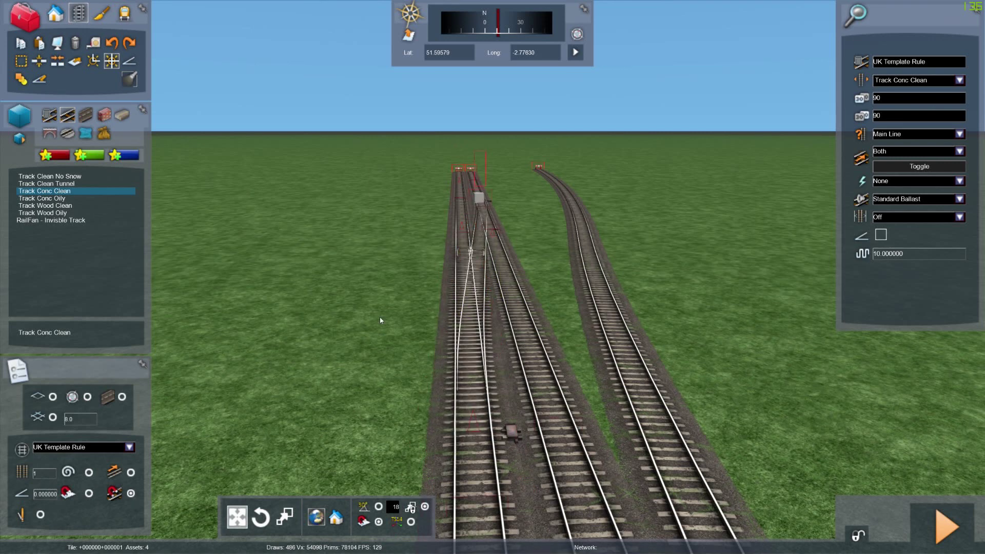
Add a second crossover in the opposite direction across the first one to form a scissors crossover
{"action": "key", "text": "Up"}
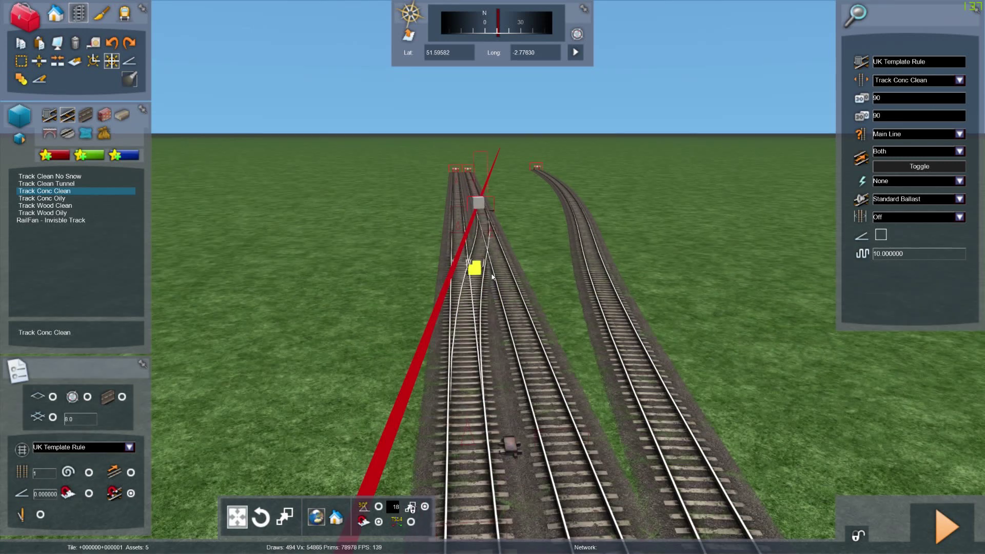
{"action": "left_click", "coordinate": [475, 203]}
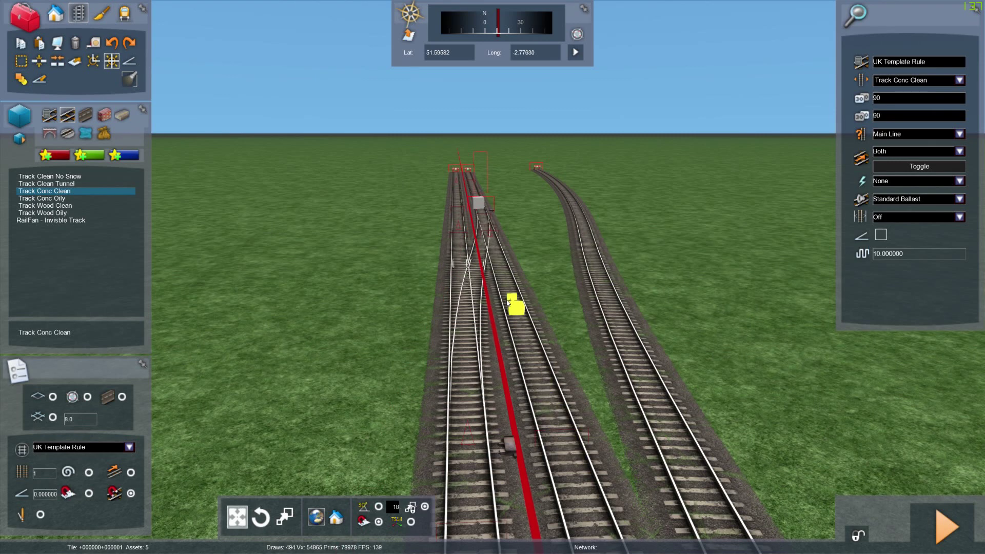
{"action": "mouse_move", "coordinate": [460, 202]}
{"action": "left_mouse_down"}
{"action": "mouse_move", "coordinate": [476, 205]}
{"action": "mouse_move", "coordinate": [601, 441]}
{"action": "left_mouse_up"}
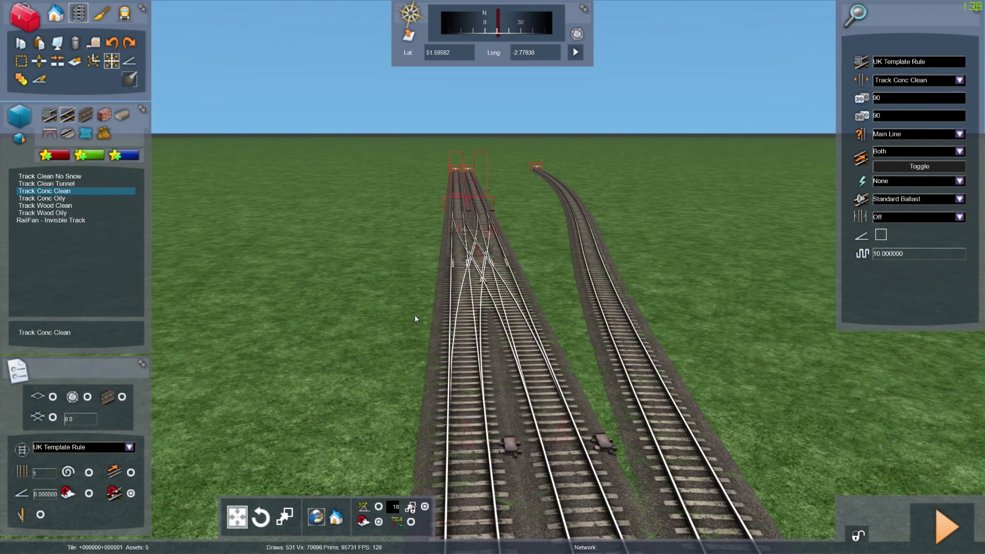
{"action": "key", "text": "Up"}
{"action": "scroll", "coordinate": [401, 287], "scroll_direction": "down", "scroll_amount": 5}
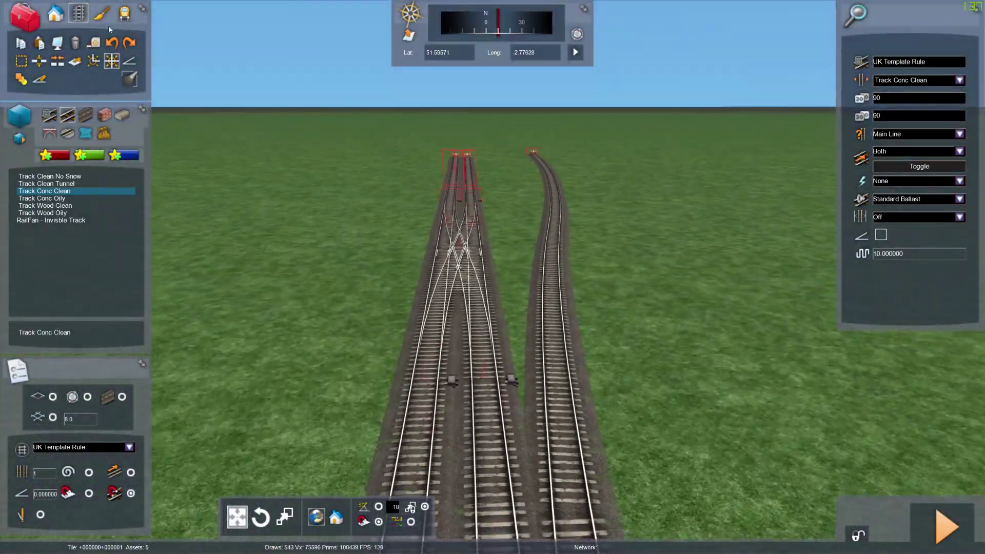
Undo both crossovers on the double track and clear the track selection
{"action": "left_click", "coordinate": [112, 42]}
{"action": "left_click", "coordinate": [112, 42]}
{"action": "key", "text": "Up"}
{"action": "key", "text": "Left"}
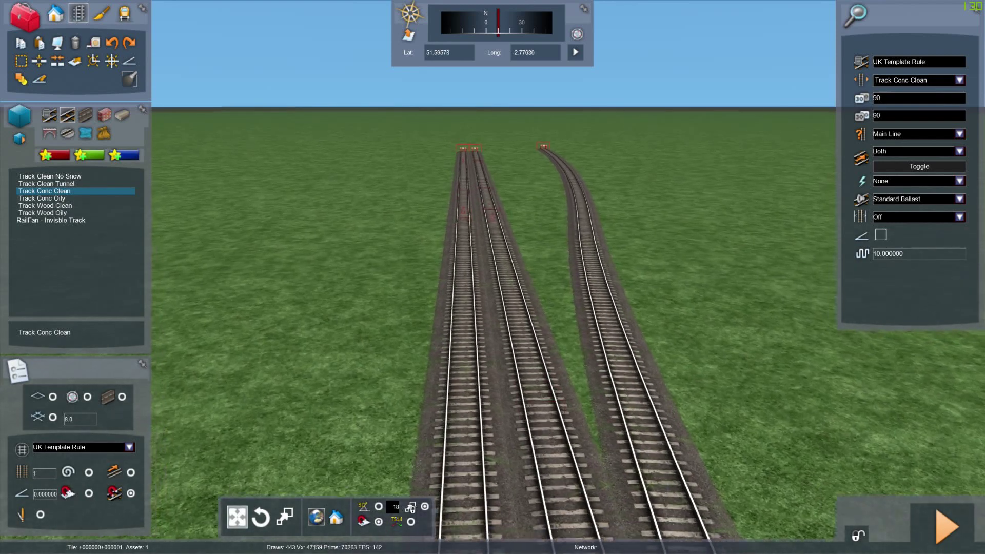
{"action": "right_click_drag", "start_coordinate": [245, 182], "coordinate": [245, 145]}
{"action": "key", "text": "Escape"}
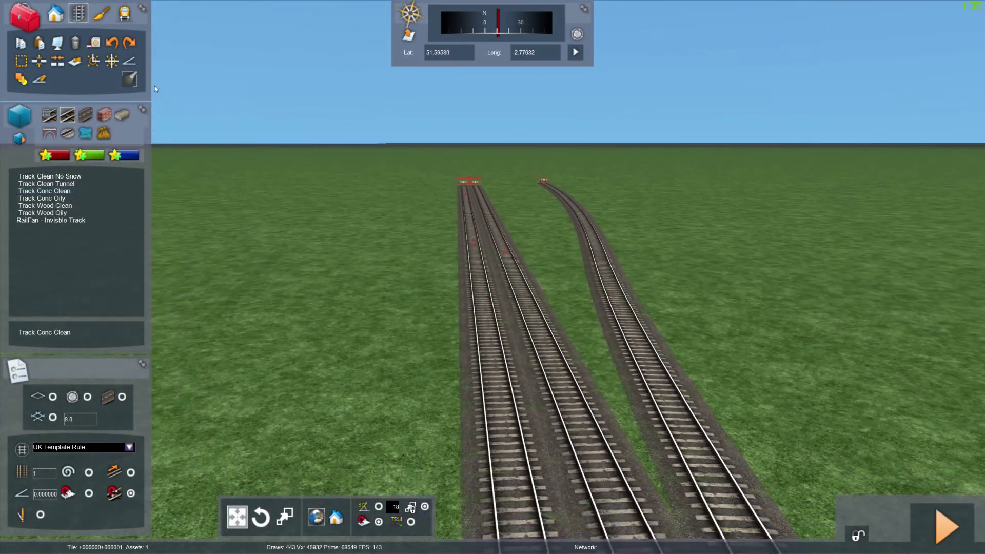
Lay the Track Conc Clean crossover again, from the near part of the left line to the right line farther along
{"action": "left_click", "coordinate": [112, 62]}
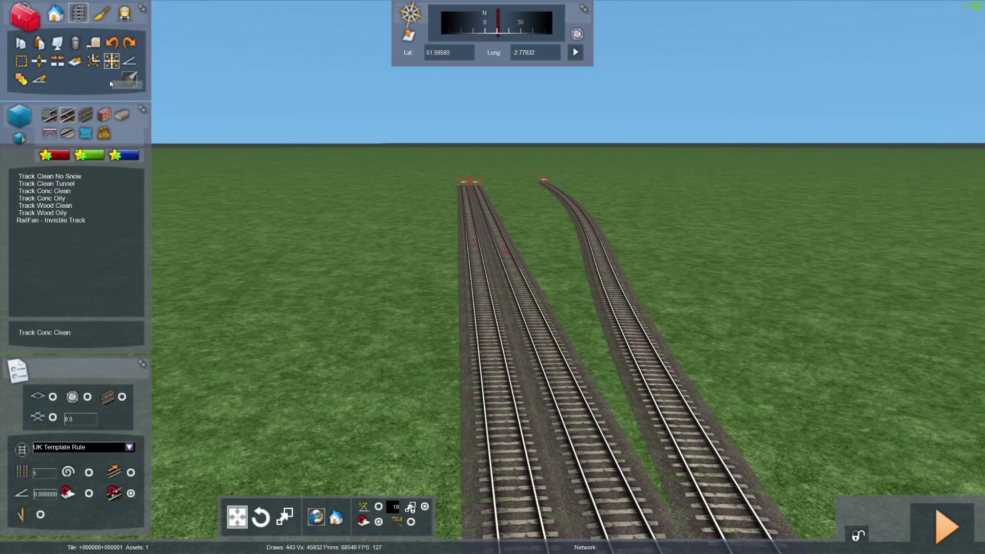
{"action": "left_click", "coordinate": [81, 192]}
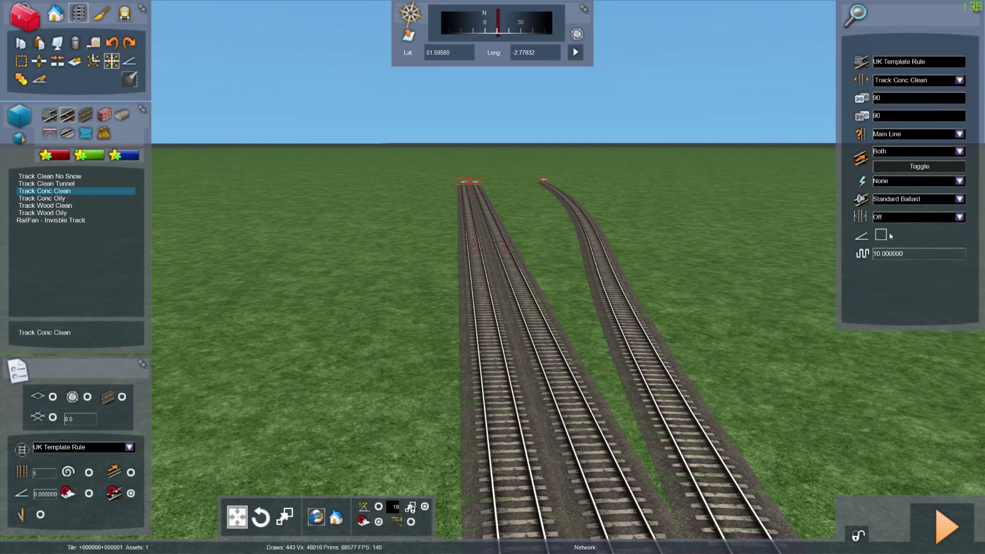
{"action": "left_click", "coordinate": [571, 396]}
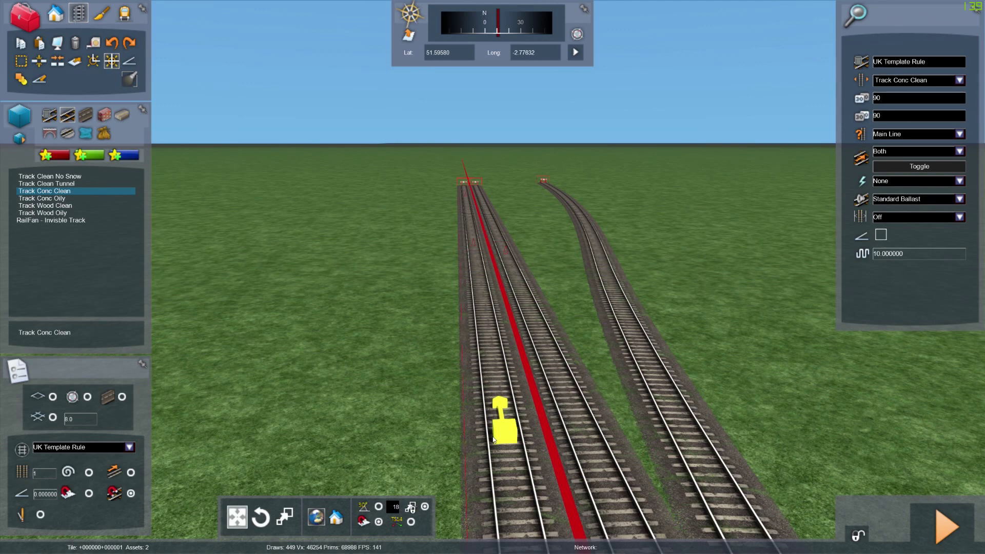
{"action": "left_click", "coordinate": [494, 434]}
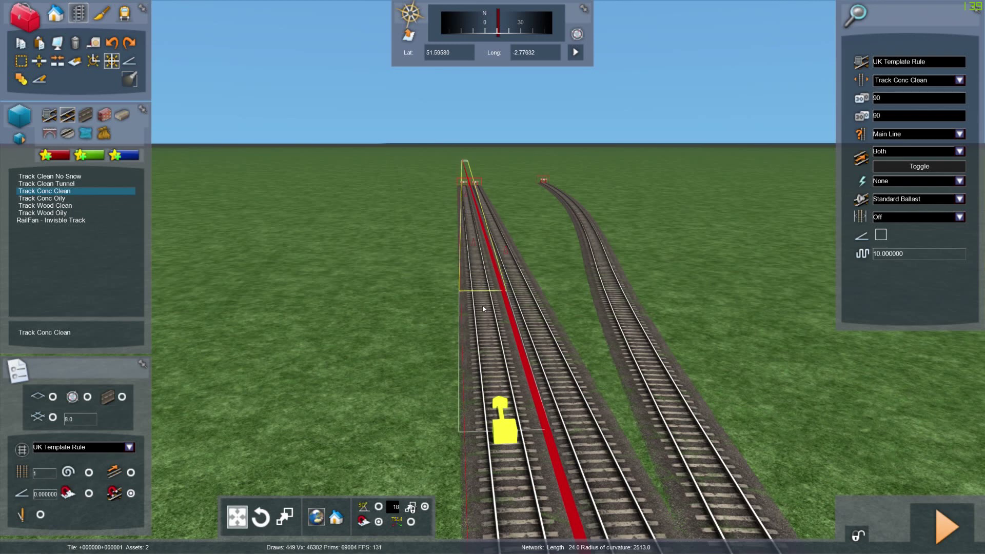
{"action": "mouse_move", "coordinate": [494, 337]}
{"action": "left_mouse_down"}
{"action": "mouse_move", "coordinate": [495, 348]}
{"action": "mouse_move", "coordinate": [491, 331]}
{"action": "left_mouse_up"}
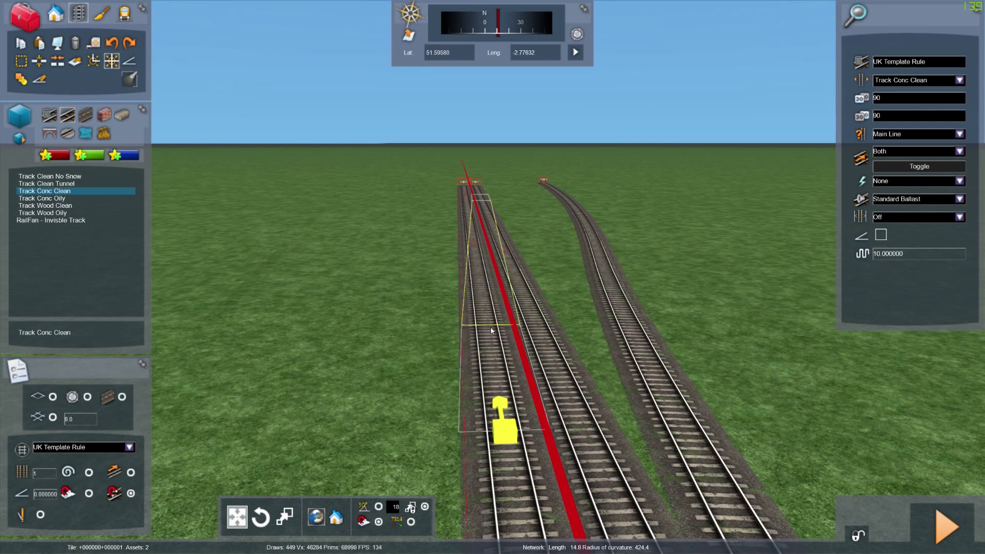
{"action": "left_click_drag", "start_coordinate": [491, 331], "coordinate": [490, 328]}
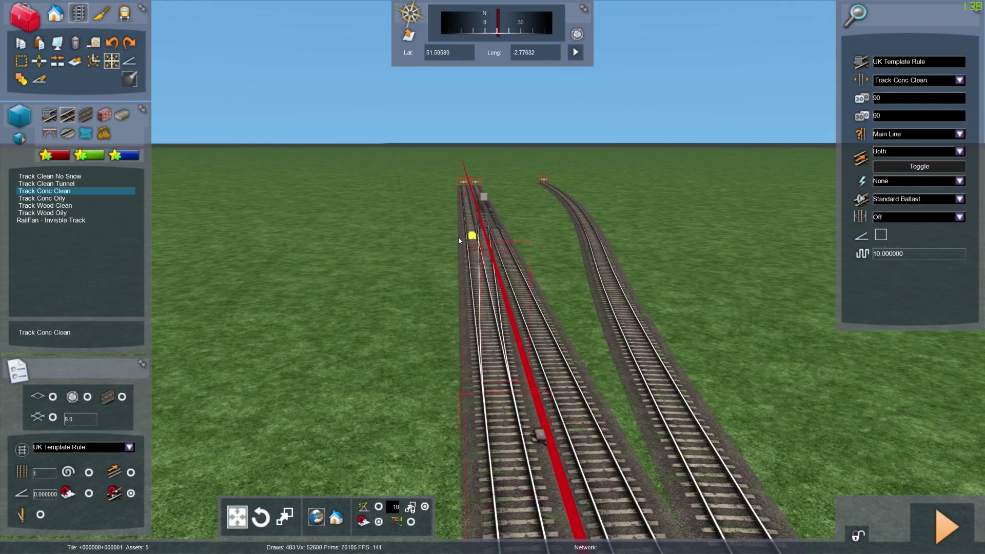
Lay an opposing crossover between the two lines so that it intersects the existing one as a scissors crossover
{"action": "right_click_drag", "start_coordinate": [458, 238], "coordinate": [458, 238]}
{"action": "key", "text": "Up"}
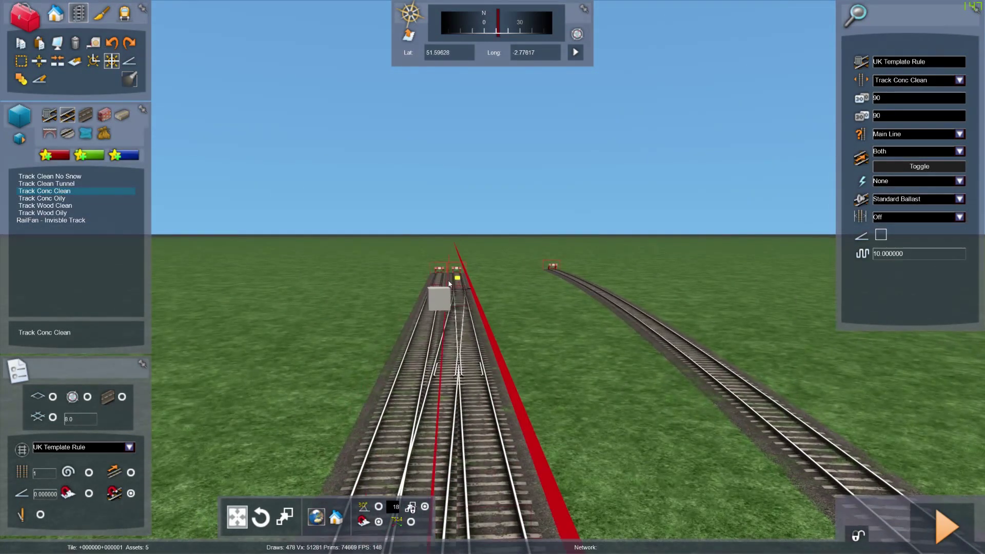
{"action": "left_click", "coordinate": [444, 297]}
{"action": "scroll", "coordinate": [443, 297], "scroll_direction": "down", "scroll_amount": 4}
{"action": "key", "text": "Down"}
{"action": "right_click", "coordinate": [354, 284]}
{"action": "key", "text": "Left"}
{"action": "key", "text": "Up"}
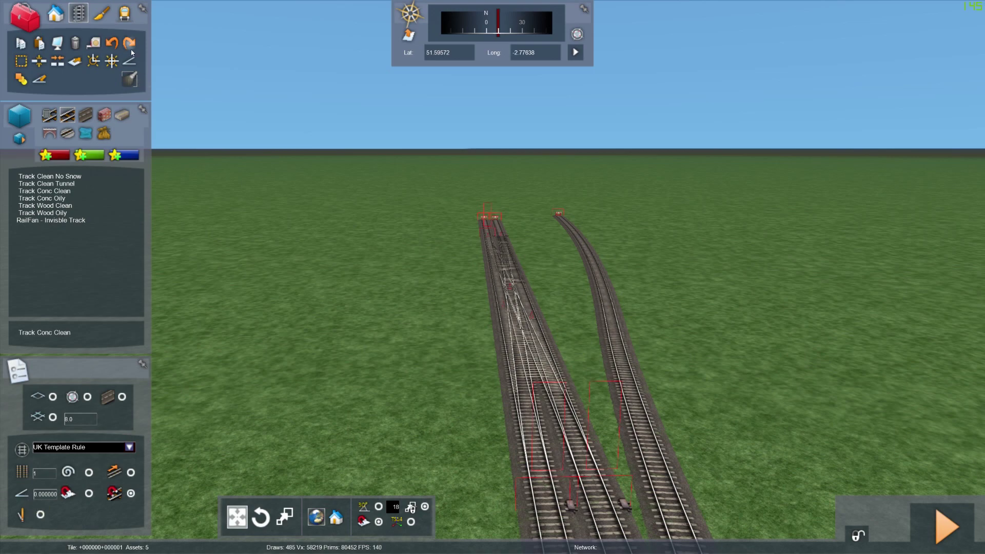
Activate the Gradient tool to display height handles at the track nodes
{"action": "left_click", "coordinate": [137, 61]}
{"action": "key", "text": "Up"}
{"action": "mouse_move", "coordinate": [267, 132]}
{"action": "right_mouse_down"}
{"action": "mouse_move", "coordinate": [339, 172]}
{"action": "mouse_move", "coordinate": [507, 136]}
{"action": "mouse_move", "coordinate": [533, 144]}
{"action": "mouse_move", "coordinate": [734, 410]}
{"action": "right_mouse_up"}
{"action": "key", "text": "Up"}
{"action": "key", "text": "Down"}
{"action": "key", "text": "Right"}
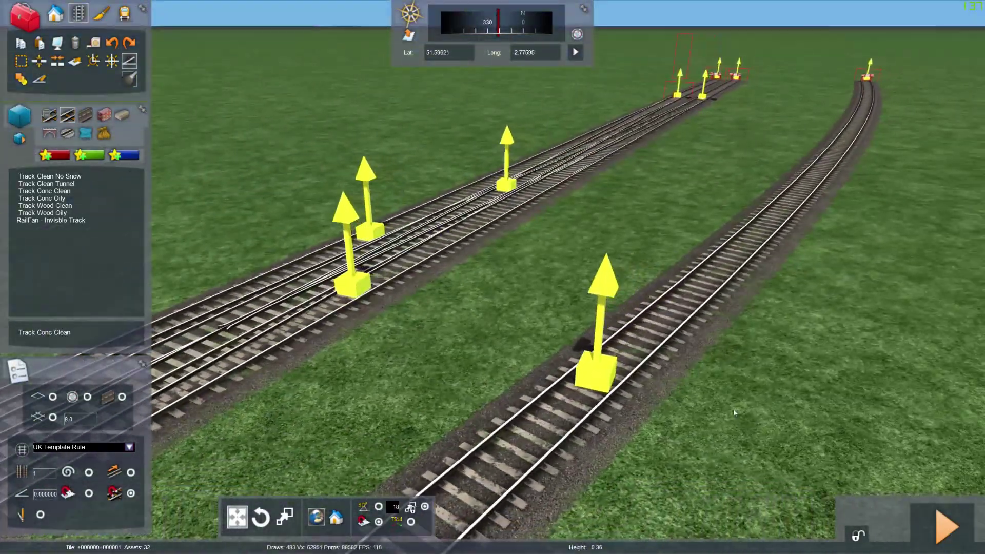
Raise the buffer-stop end of the curved single track to a height of about 1.24
{"action": "key", "text": "Up"}
{"action": "mouse_move", "coordinate": [656, 330]}
{"action": "right_mouse_down"}
{"action": "mouse_move", "coordinate": [739, 254]}
{"action": "mouse_move", "coordinate": [718, 354]}
{"action": "right_mouse_up"}
{"action": "key", "text": "Left"}
{"action": "key", "text": "Up"}
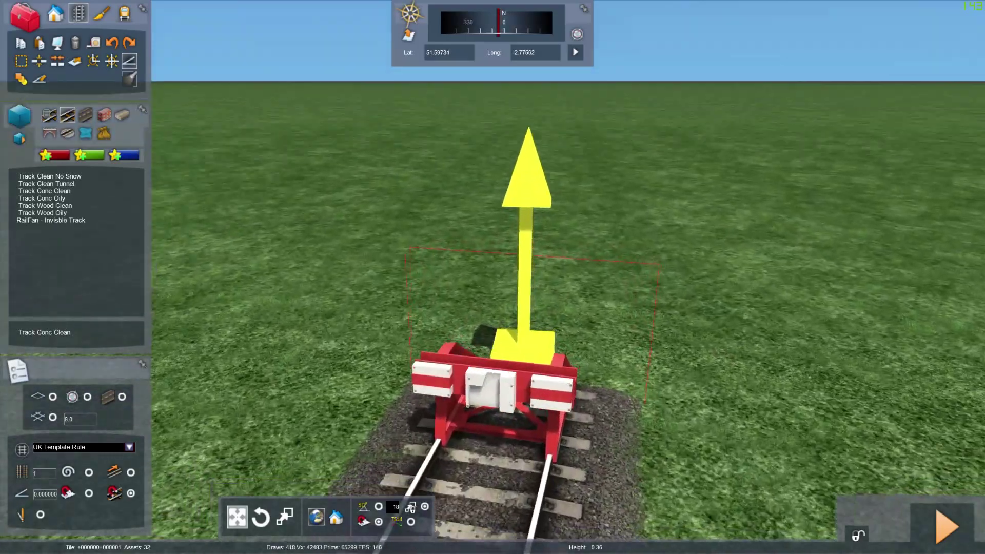
{"action": "key", "text": "Right"}
{"action": "right_click_drag", "start_coordinate": [516, 279], "coordinate": [509, 318]}
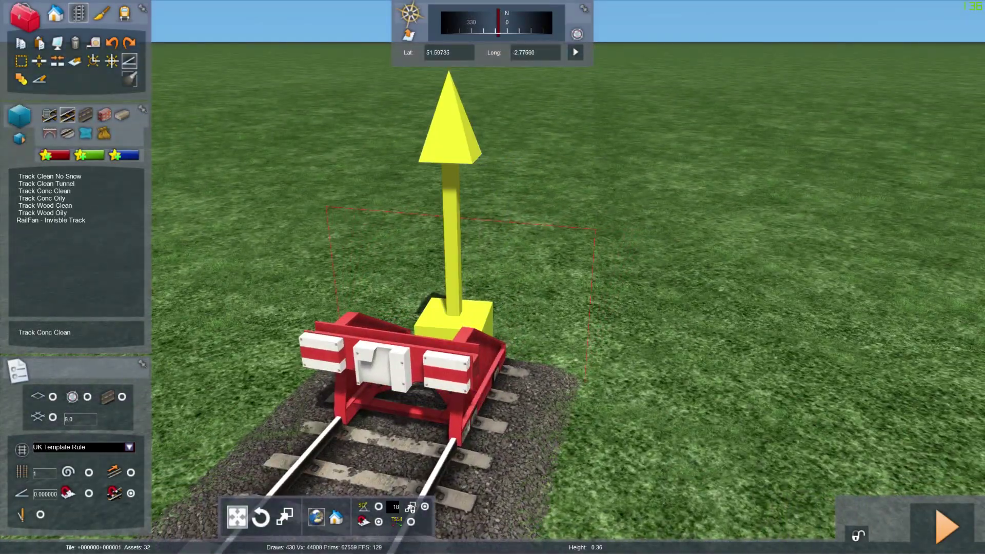
{"action": "right_click", "coordinate": [442, 350]}
{"action": "left_click", "coordinate": [129, 61]}
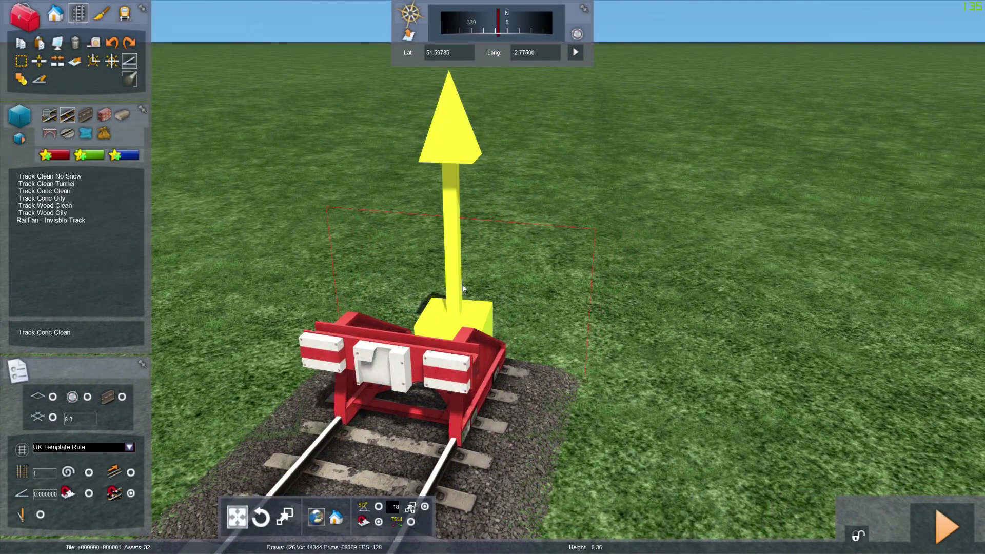
{"action": "left_click_drag", "start_coordinate": [445, 312], "coordinate": [448, 285]}
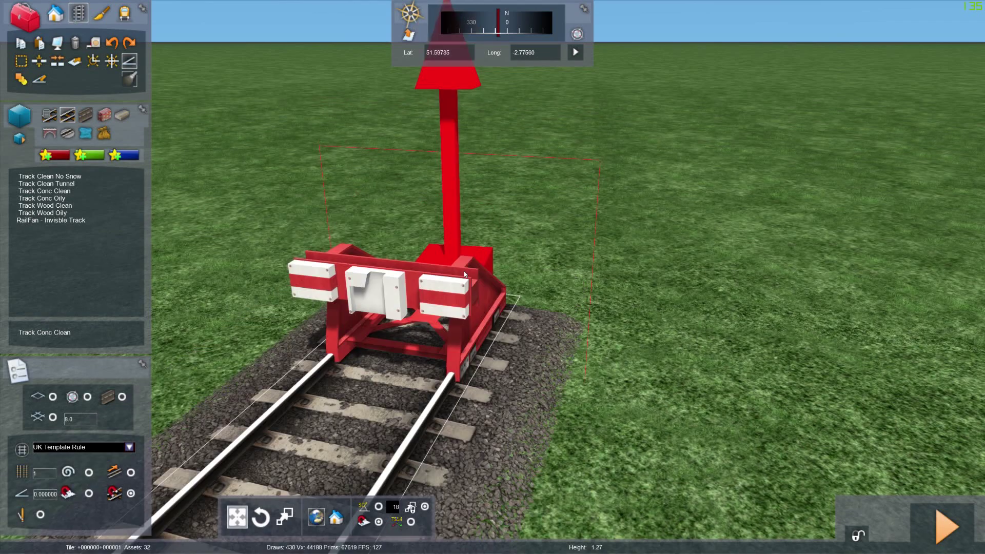
{"action": "key", "text": "Right"}
{"action": "right_click_drag", "start_coordinate": [447, 285], "coordinate": [259, 222]}
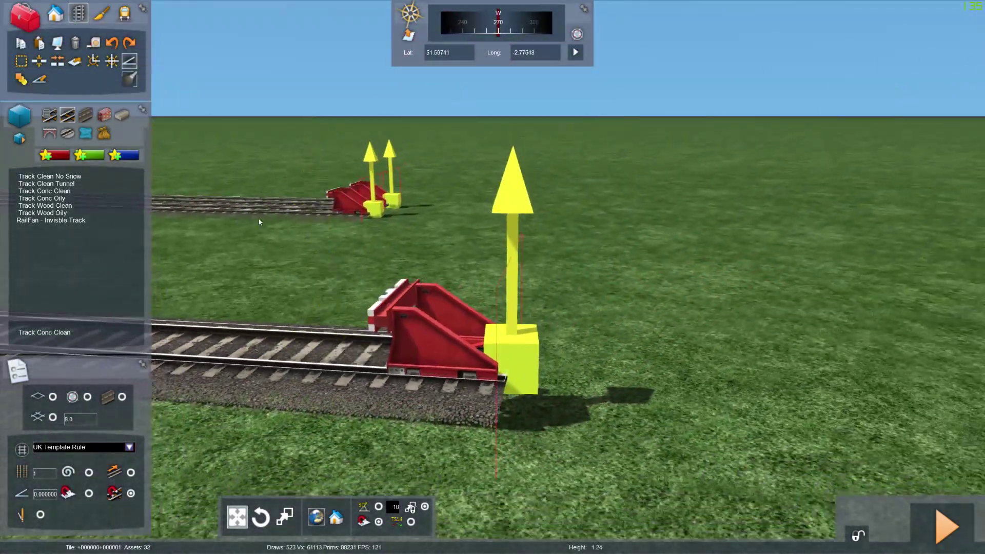
Undo the last height change and raise the buffer-stop end of the single track to a height of about 1.69
{"action": "left_click", "coordinate": [110, 43]}
{"action": "left_click", "coordinate": [110, 43]}
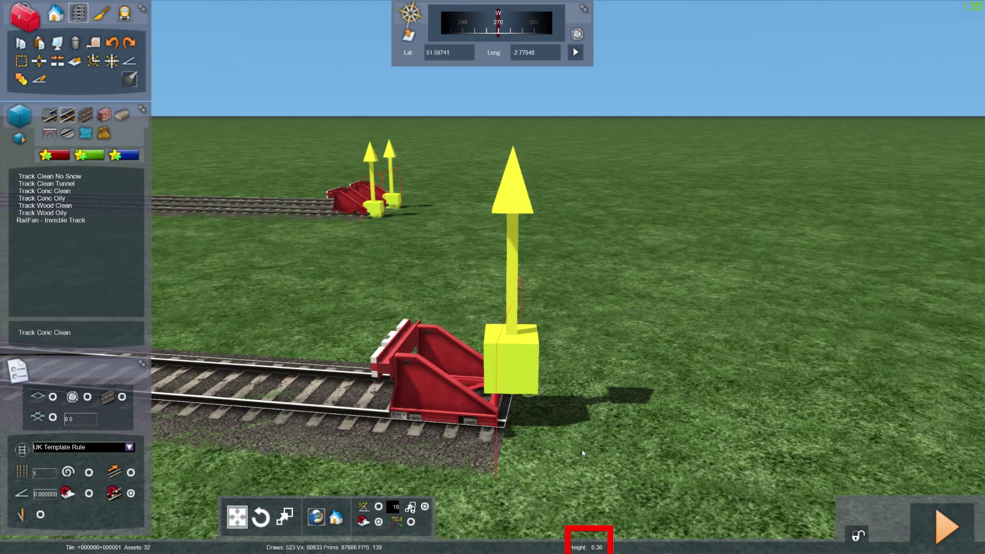
{"action": "left_click_drag", "start_coordinate": [513, 359], "coordinate": [514, 321]}
{"action": "key", "text": "ctrl+z"}
{"action": "key", "text": "ctrl+z"}
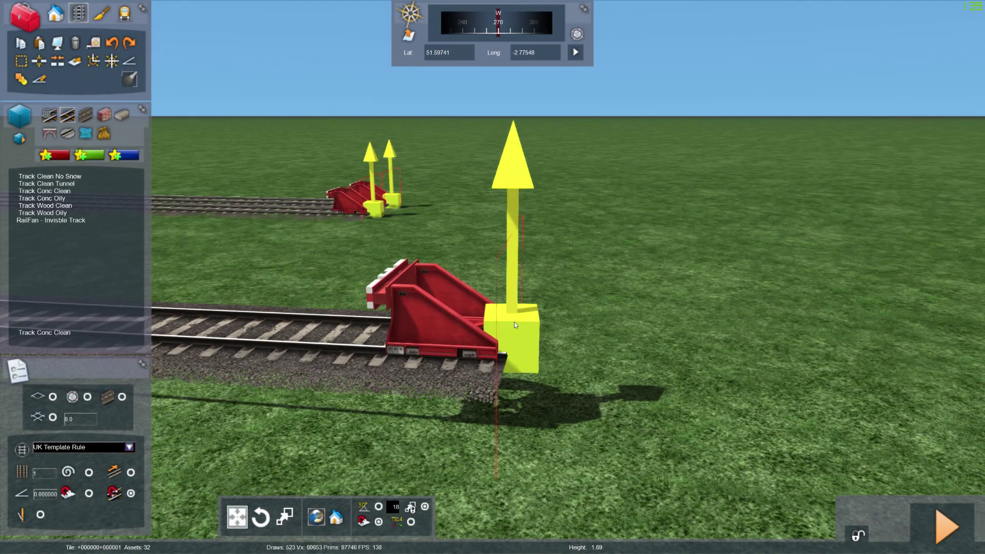
Add a height node partway along the curved single track with the Gradient tool, where the height is about 0.78
{"action": "right_click_drag", "start_coordinate": [514, 322], "coordinate": [359, 264]}
{"action": "key", "text": "Up"}
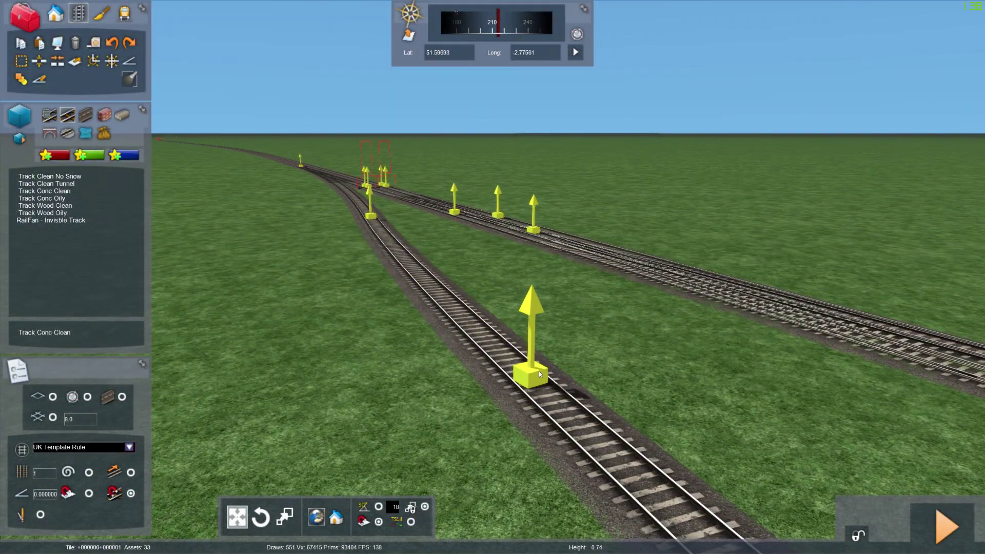
{"action": "right_click_drag", "start_coordinate": [538, 371], "coordinate": [547, 359]}
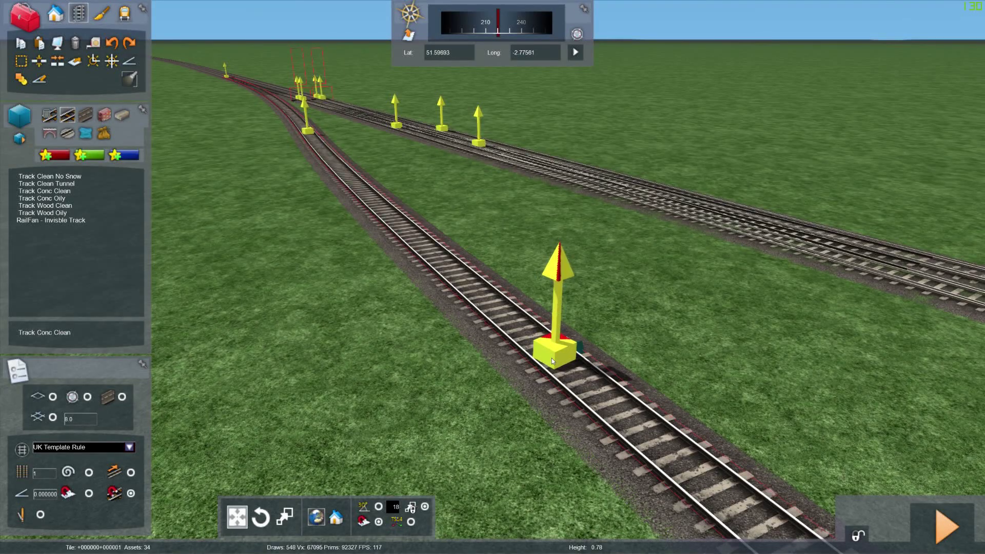
{"action": "left_click", "coordinate": [552, 358]}
{"action": "right_click_drag", "start_coordinate": [546, 343], "coordinate": [566, 350]}
{"action": "key", "text": "Right"}
{"action": "key", "text": "Right"}
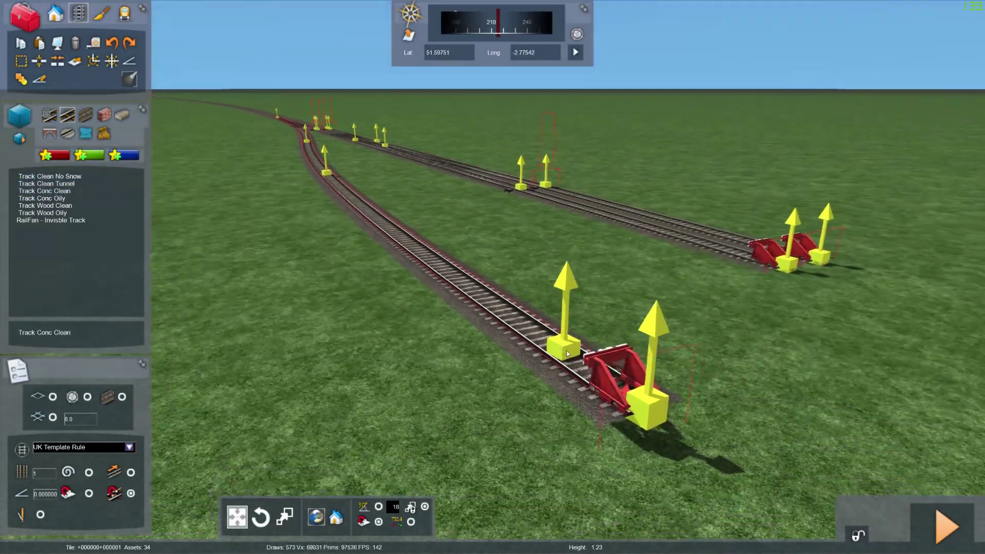
{"action": "mouse_move", "coordinate": [629, 395]}
{"action": "left_mouse_down"}
{"action": "mouse_move", "coordinate": [627, 246]}
{"action": "mouse_move", "coordinate": [626, 399]}
{"action": "mouse_move", "coordinate": [635, 320]}
{"action": "mouse_move", "coordinate": [636, 374]}
{"action": "left_mouse_up"}
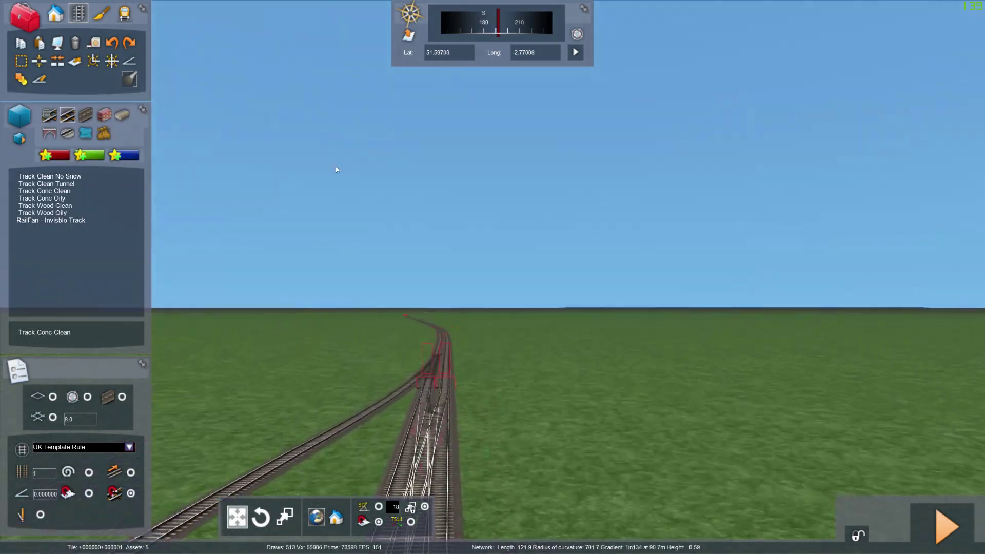
Select a section about 67 m long on the outer line of the double track beyond the crossovers
{"action": "key", "text": "Up"}
{"action": "key", "text": "Up"}
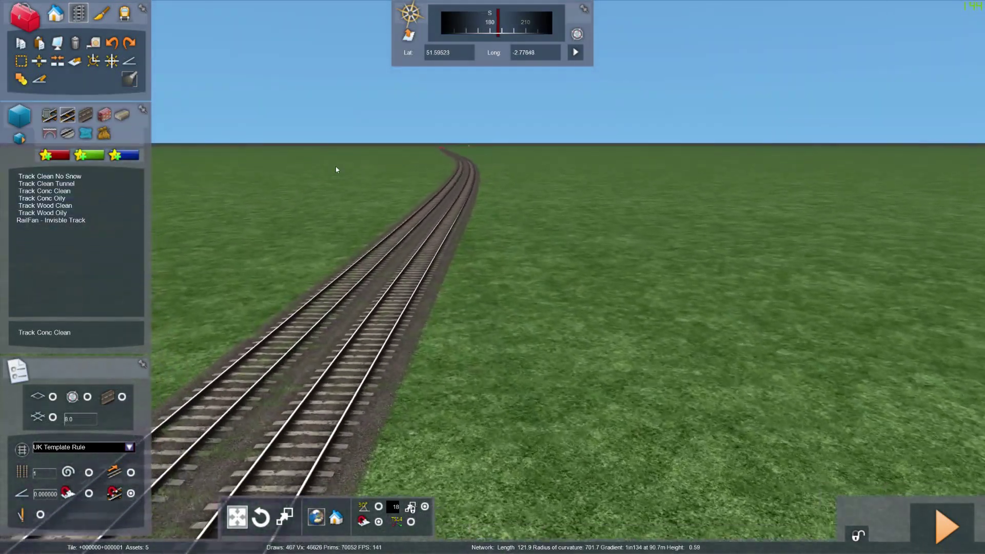
{"action": "key", "text": "Left"}
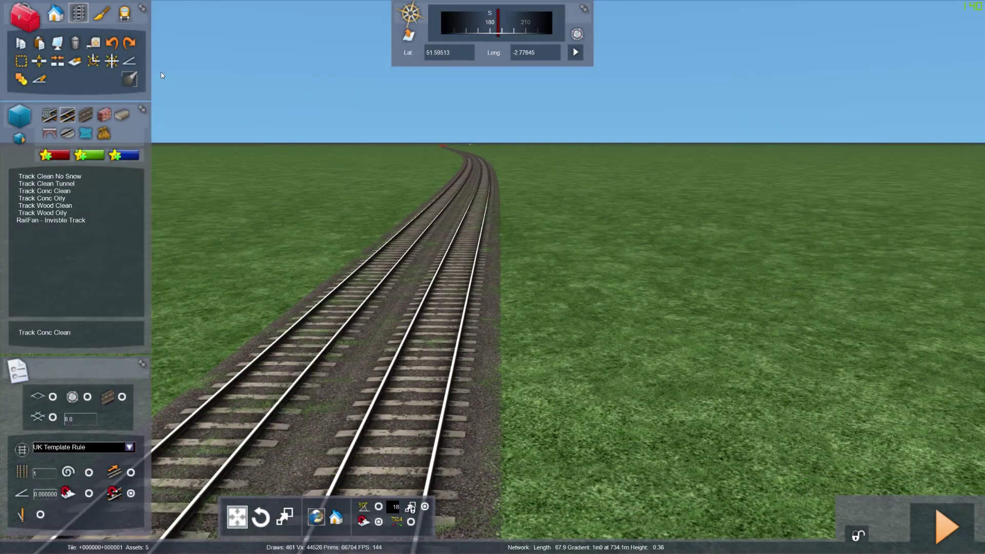
{"action": "left_click", "coordinate": [22, 64]}
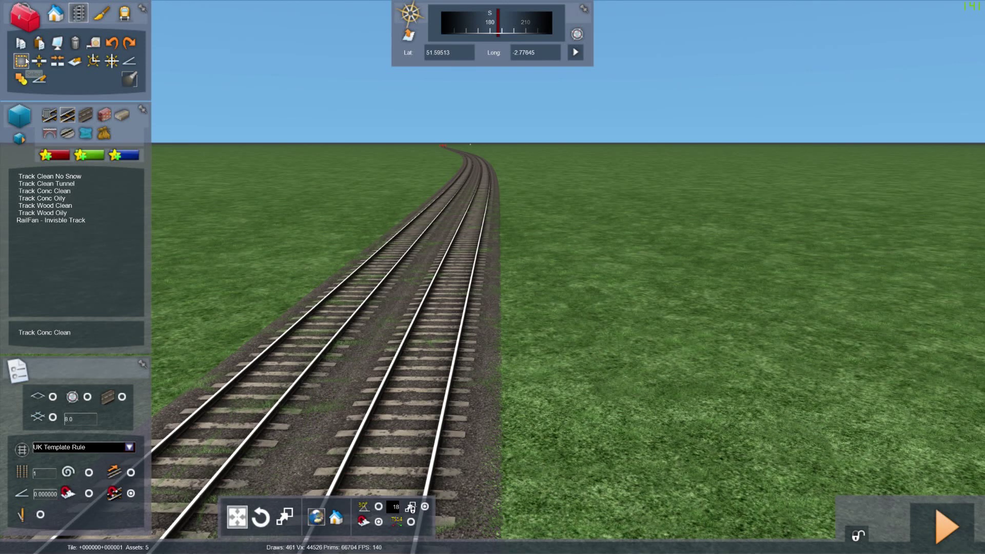
{"action": "left_click", "coordinate": [438, 378]}
{"action": "left_click_drag", "start_coordinate": [438, 376], "coordinate": [473, 236]}
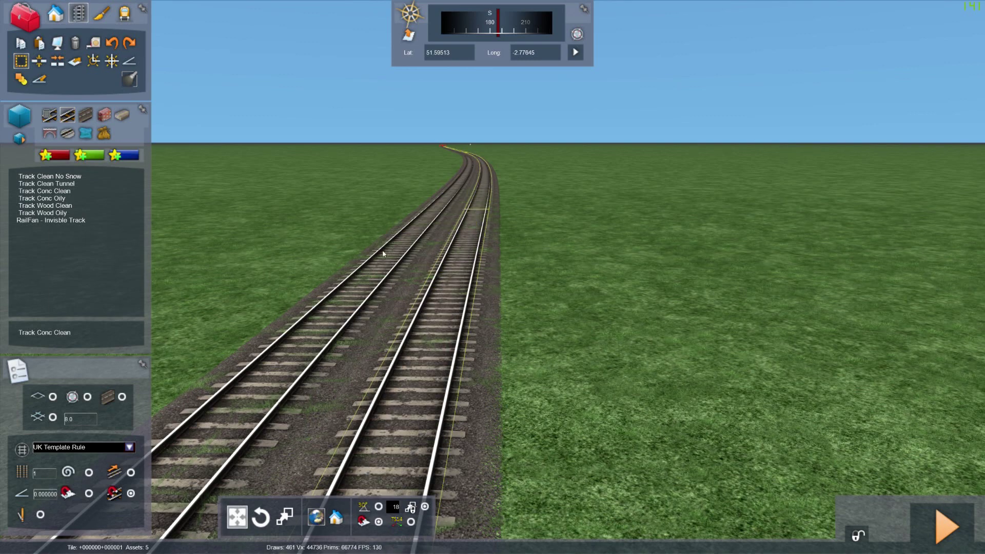
{"action": "key", "text": "Left"}
{"action": "left_click_drag", "start_coordinate": [502, 307], "coordinate": [502, 304]}
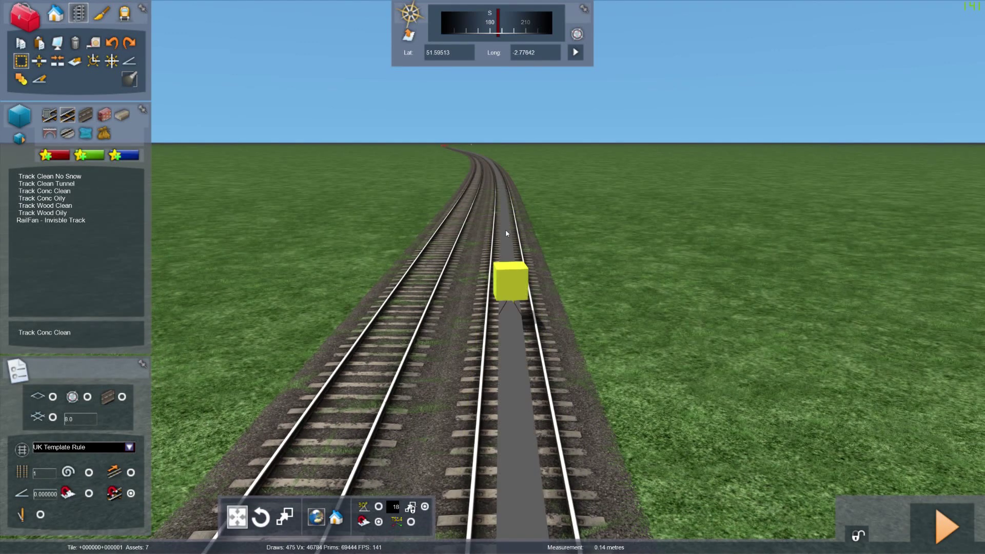
{"action": "left_click_drag", "start_coordinate": [505, 233], "coordinate": [520, 265]}
{"action": "double_click", "coordinate": [515, 277]}
{"action": "key", "text": "Up"}
{"action": "right_click_drag", "start_coordinate": [499, 272], "coordinate": [362, 151]}
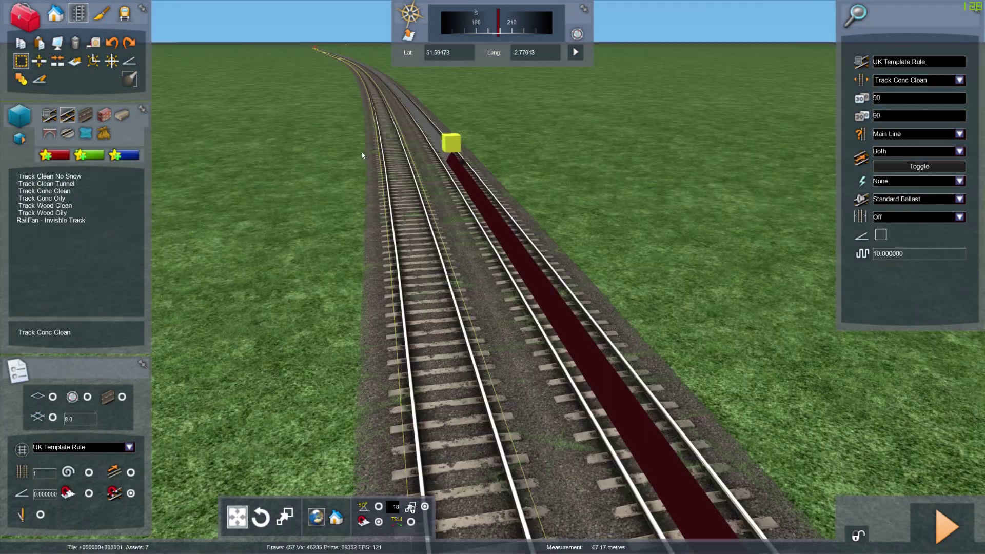
Start a parallel offset from the selected section and try track offsets of 10 and 2
{"action": "left_click", "coordinate": [78, 64]}
{"action": "mouse_move", "coordinate": [282, 149]}
{"action": "right_mouse_down"}
{"action": "mouse_move", "coordinate": [283, 123]}
{"action": "mouse_move", "coordinate": [318, 87]}
{"action": "mouse_move", "coordinate": [320, 97]}
{"action": "mouse_move", "coordinate": [280, 141]}
{"action": "right_mouse_up"}
{"action": "key", "text": "Up"}
{"action": "key", "text": "Down"}
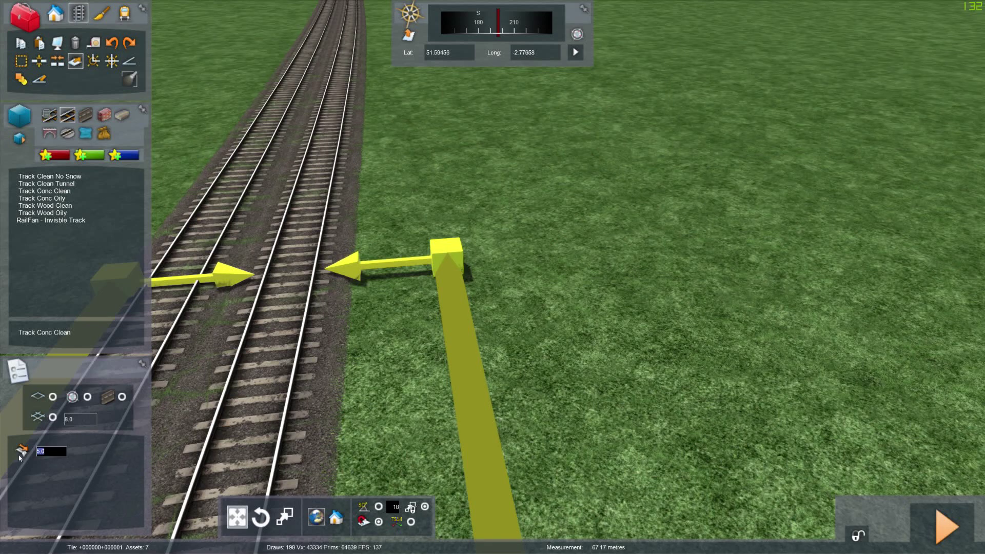
{"action": "type", "text": "10"}
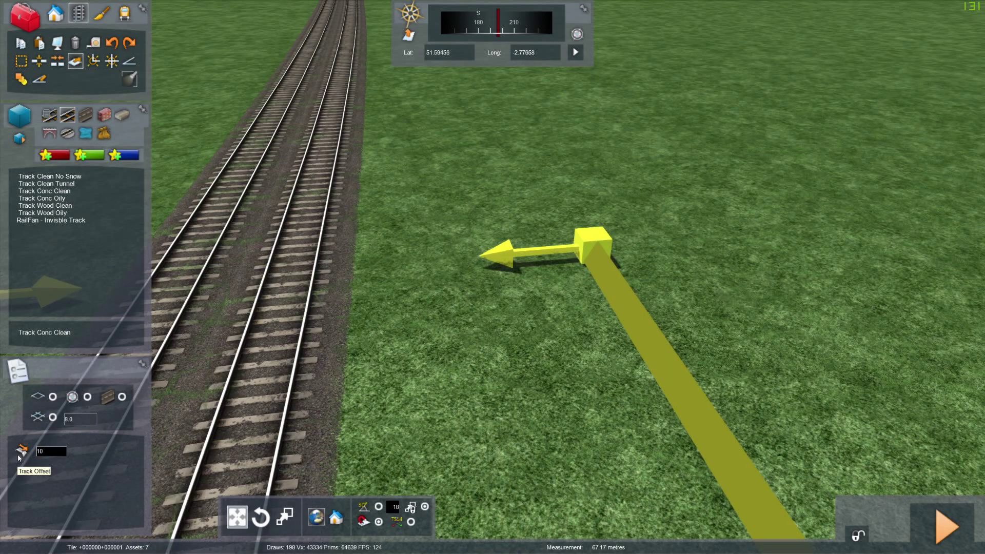
{"action": "key", "text": "BackSpace"}
{"action": "key", "text": "BackSpace"}
{"action": "type", "text": "2"}
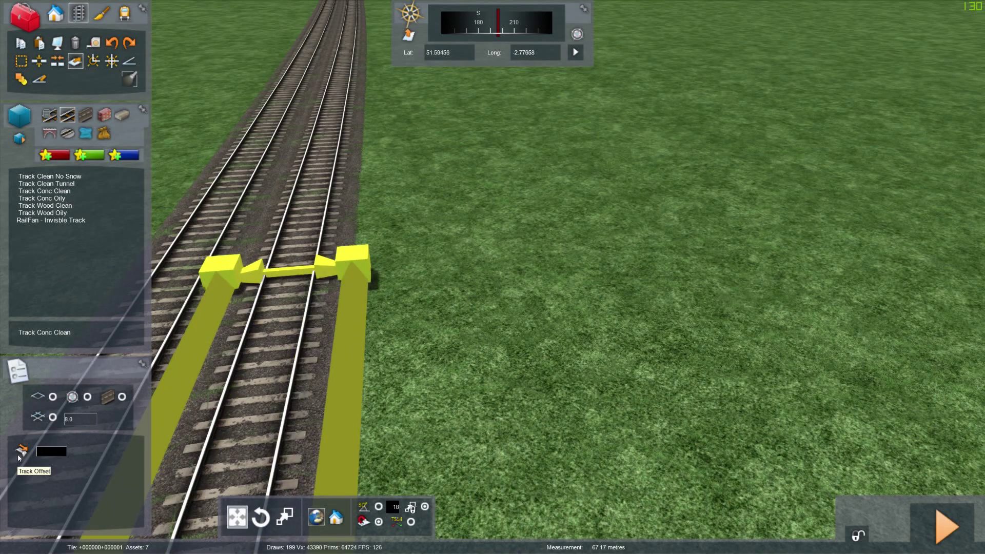
Set the track offset to 5 and lay Track Conc Clean parallel to the selected section on its outer side
{"action": "type", "text": "5"}
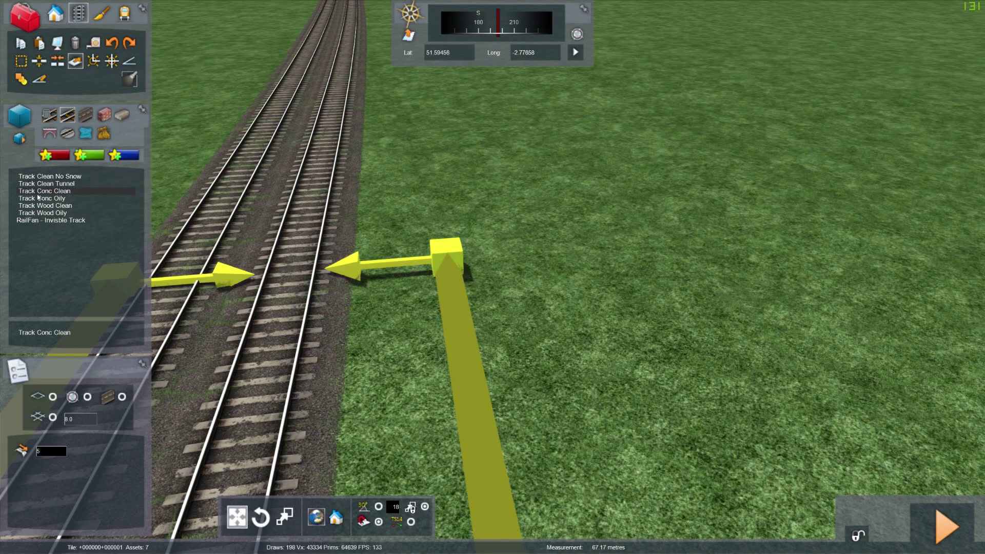
{"action": "left_click", "coordinate": [39, 194]}
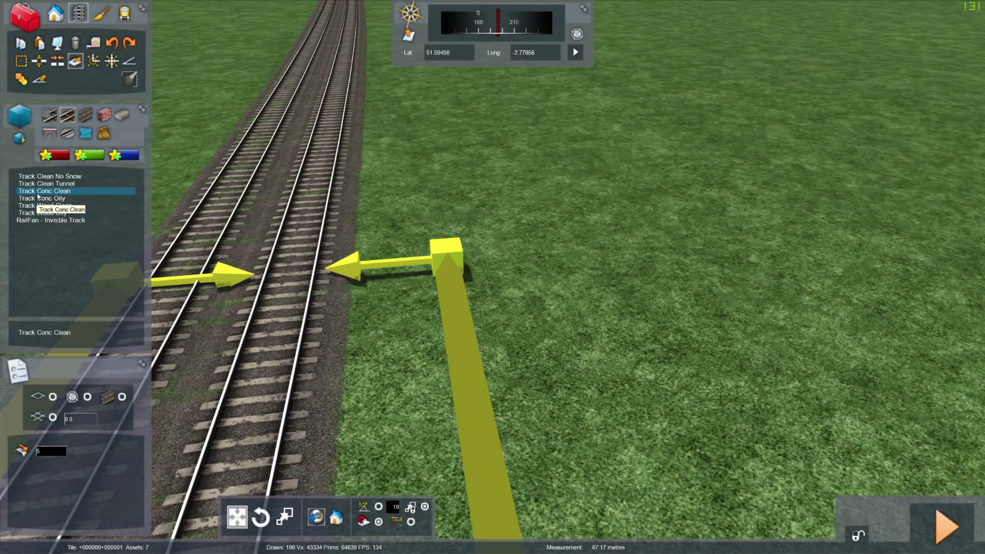
{"action": "left_click", "coordinate": [431, 258]}
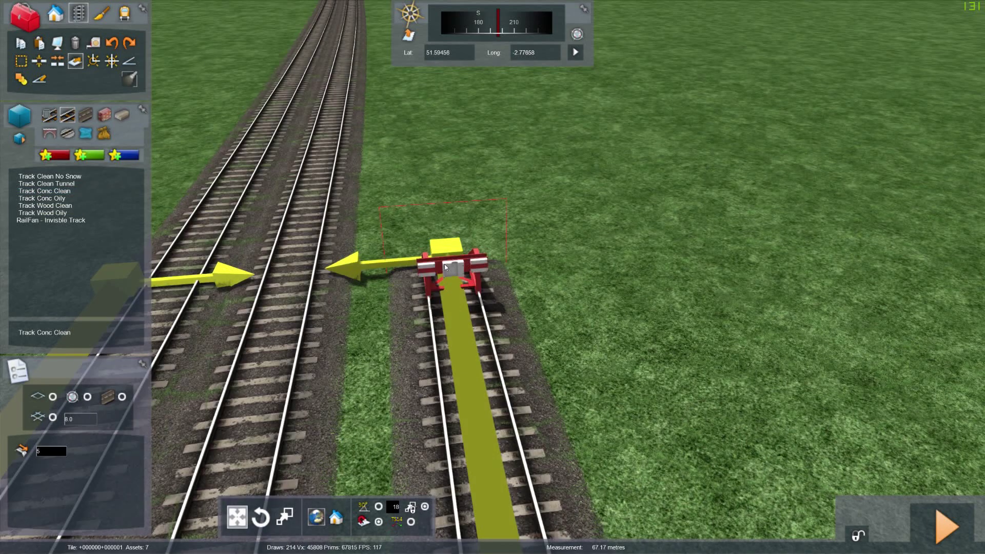
Examine the newly laid parallel track and its buffer stops alongside the double track
{"action": "right_click_drag", "start_coordinate": [431, 255], "coordinate": [438, 253]}
{"action": "right_click", "coordinate": [438, 253]}
{"action": "key", "text": "Down"}
{"action": "key", "text": "Right"}
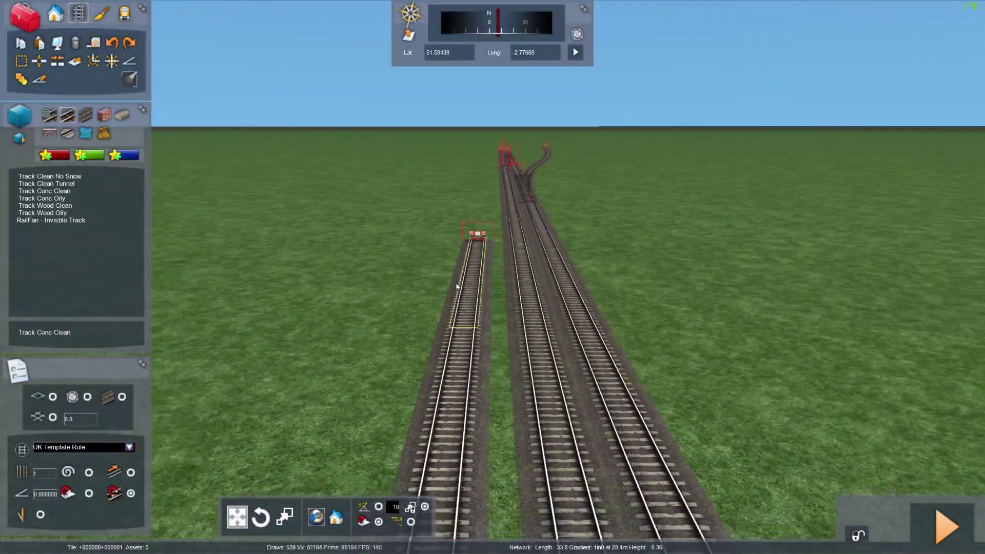
{"action": "key", "text": "Left"}
{"action": "key", "text": "Down"}
{"action": "right_click_drag", "start_coordinate": [479, 283], "coordinate": [473, 282]}
{"action": "key", "text": "Up"}
{"action": "key", "text": "Left"}
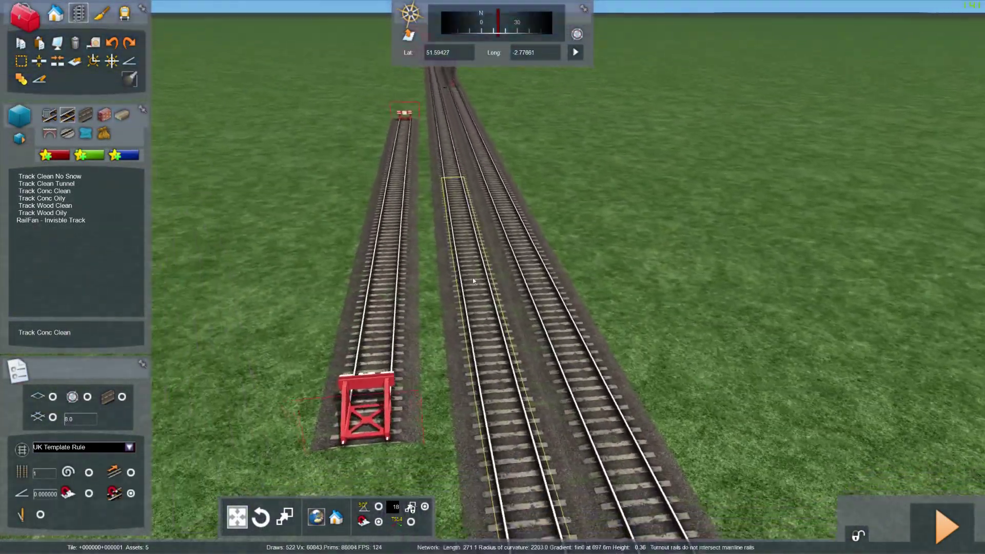
Select a section about 33 m long on the line beside the parallel track and try a parallel offset of 5.0
{"action": "left_click", "coordinate": [21, 61]}
{"action": "left_click", "coordinate": [473, 253]}
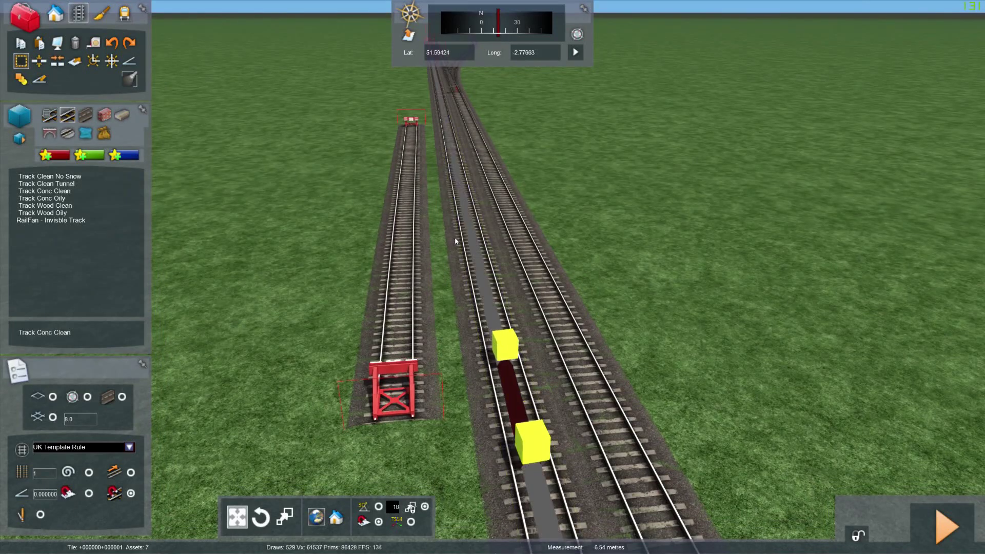
{"action": "left_click_drag", "start_coordinate": [503, 345], "coordinate": [471, 193]}
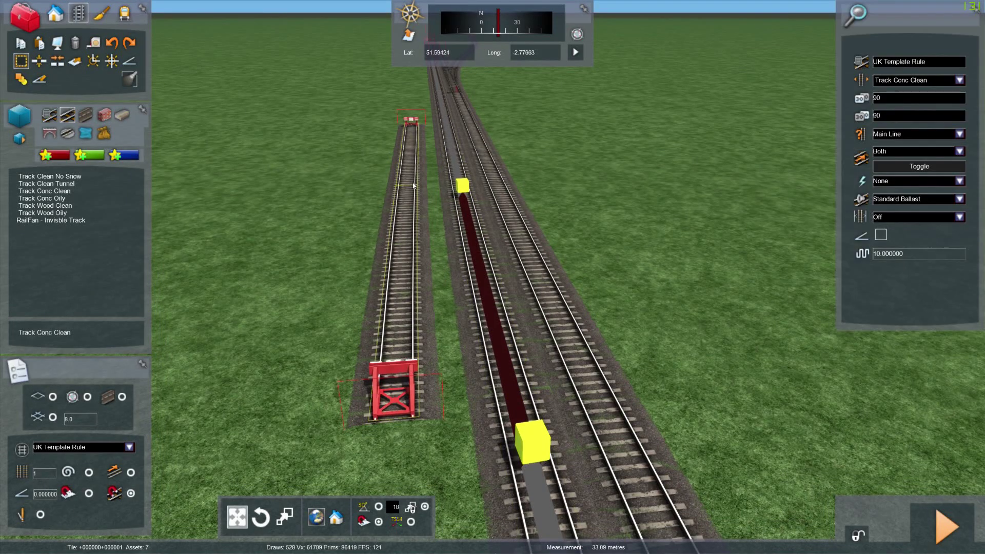
{"action": "left_click", "coordinate": [75, 61]}
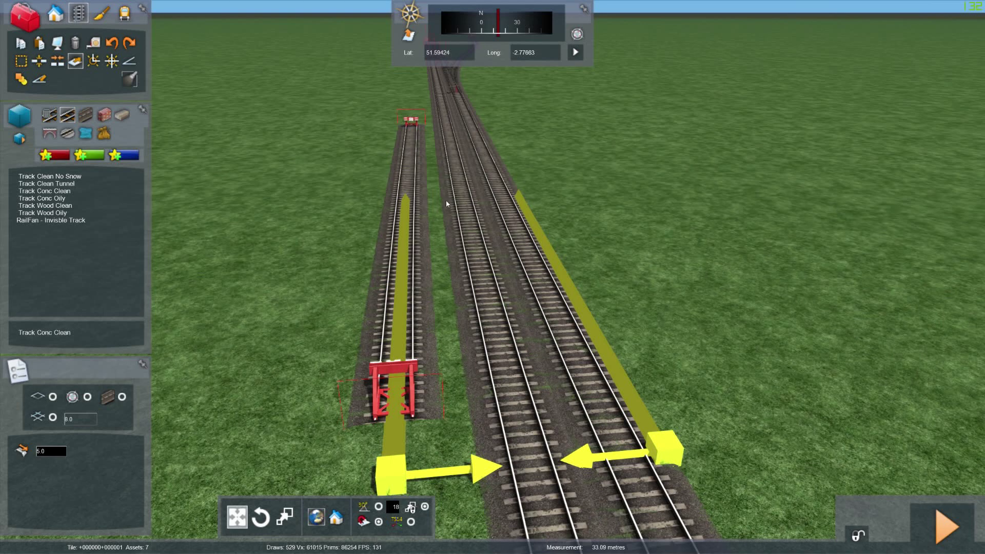
{"action": "left_click", "coordinate": [291, 237]}
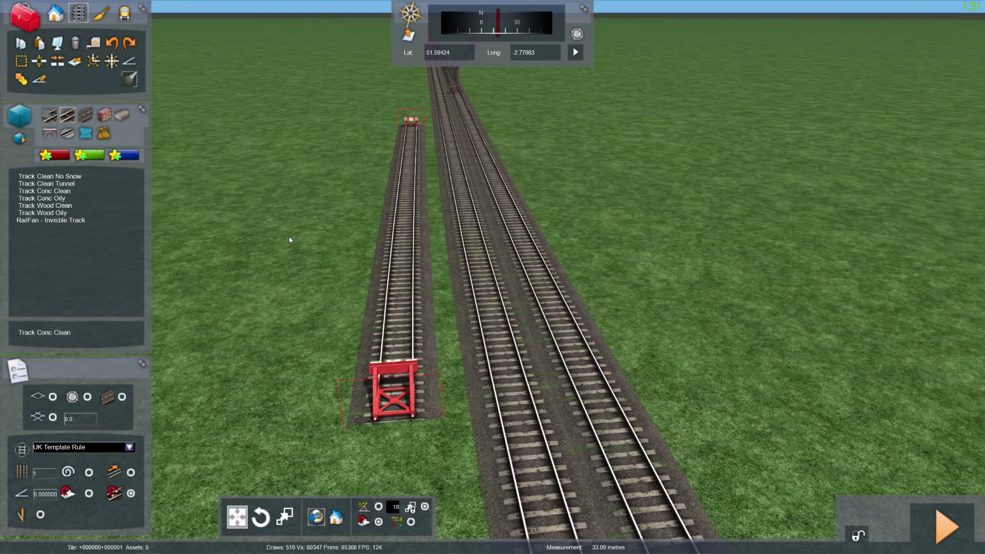
Delete the short parallel track with its buffer stops beside the double track
{"action": "left_click", "coordinate": [408, 171]}
{"action": "key", "text": "Delete"}
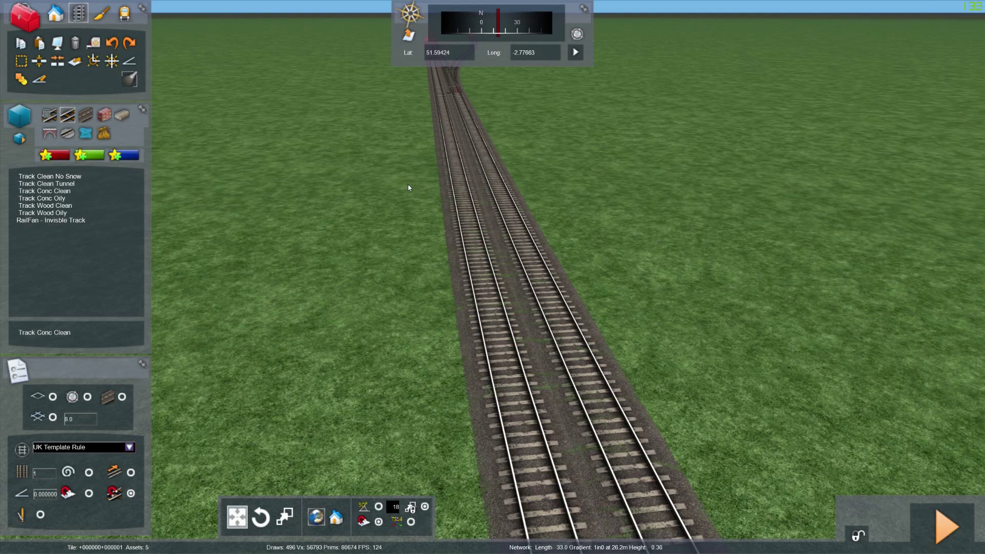
Save the changes to the route
{"action": "key", "text": "ctrl+s"}
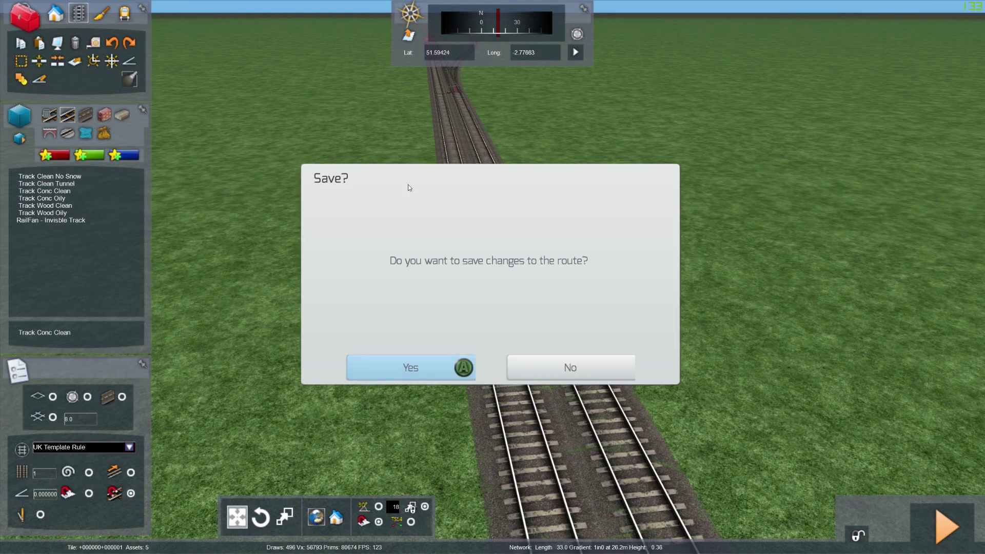
{"action": "left_click", "coordinate": [432, 369]}
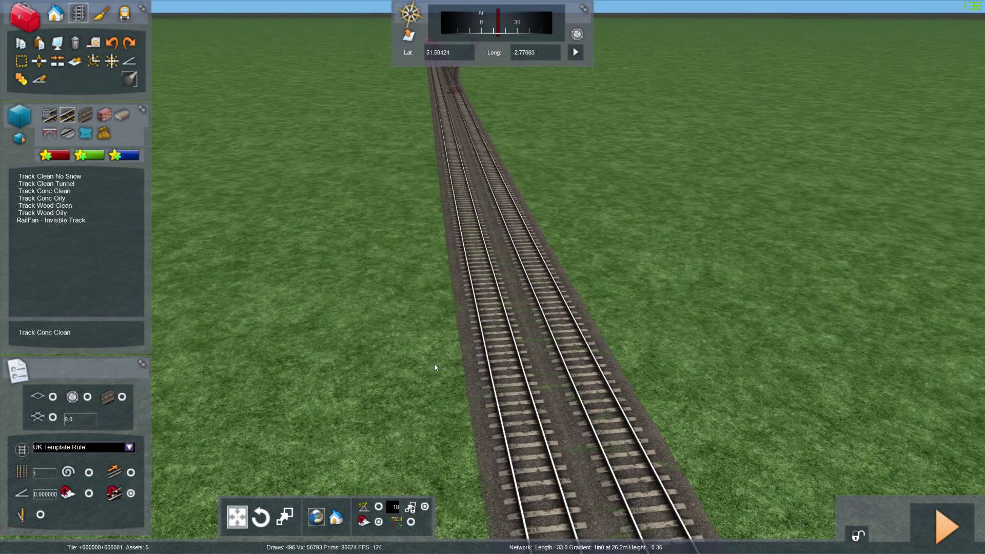
{"action": "right_click_drag", "start_coordinate": [442, 364], "coordinate": [441, 363]}
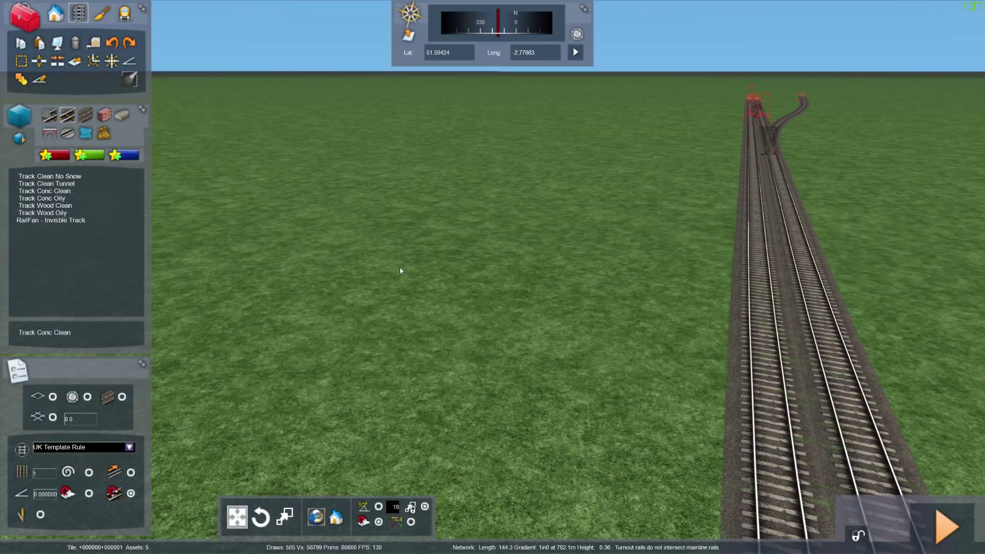
{"action": "right_click_drag", "start_coordinate": [400, 271], "coordinate": [334, 288]}
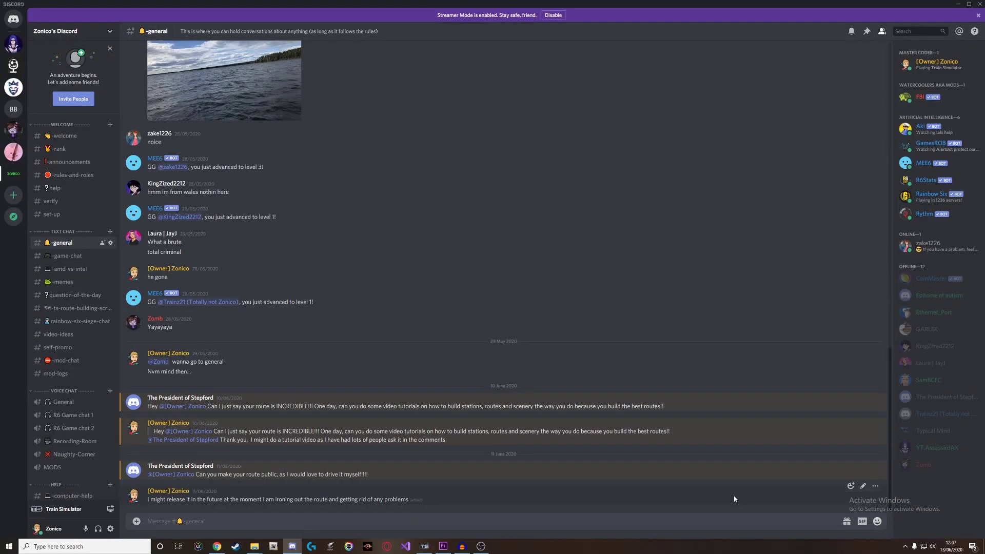